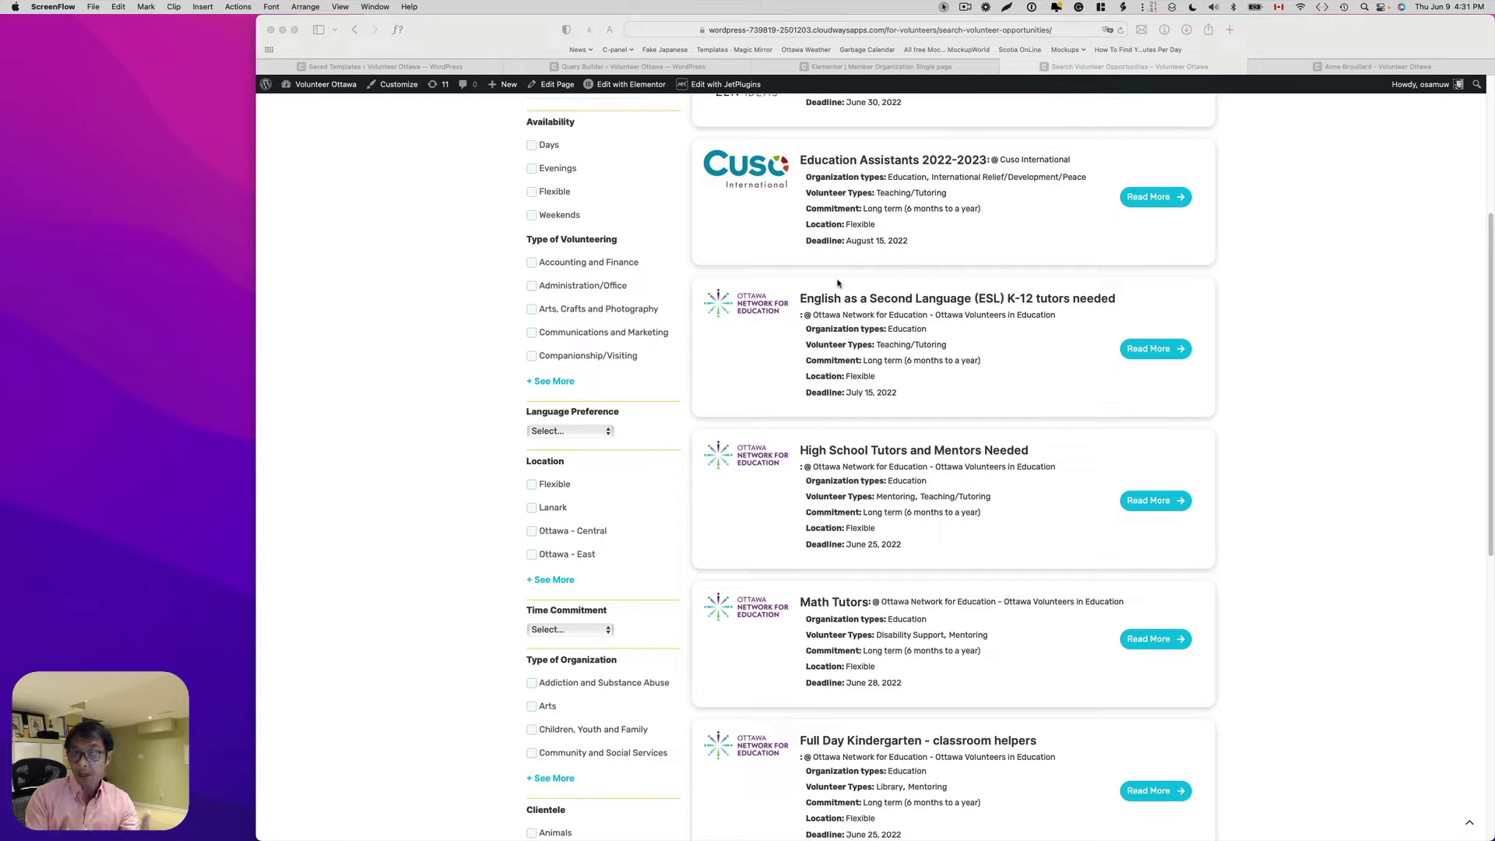
- Browse the Volunteer Opportunities listing, then go to Members > Member Directory
scroll(838, 283, "up", 5)
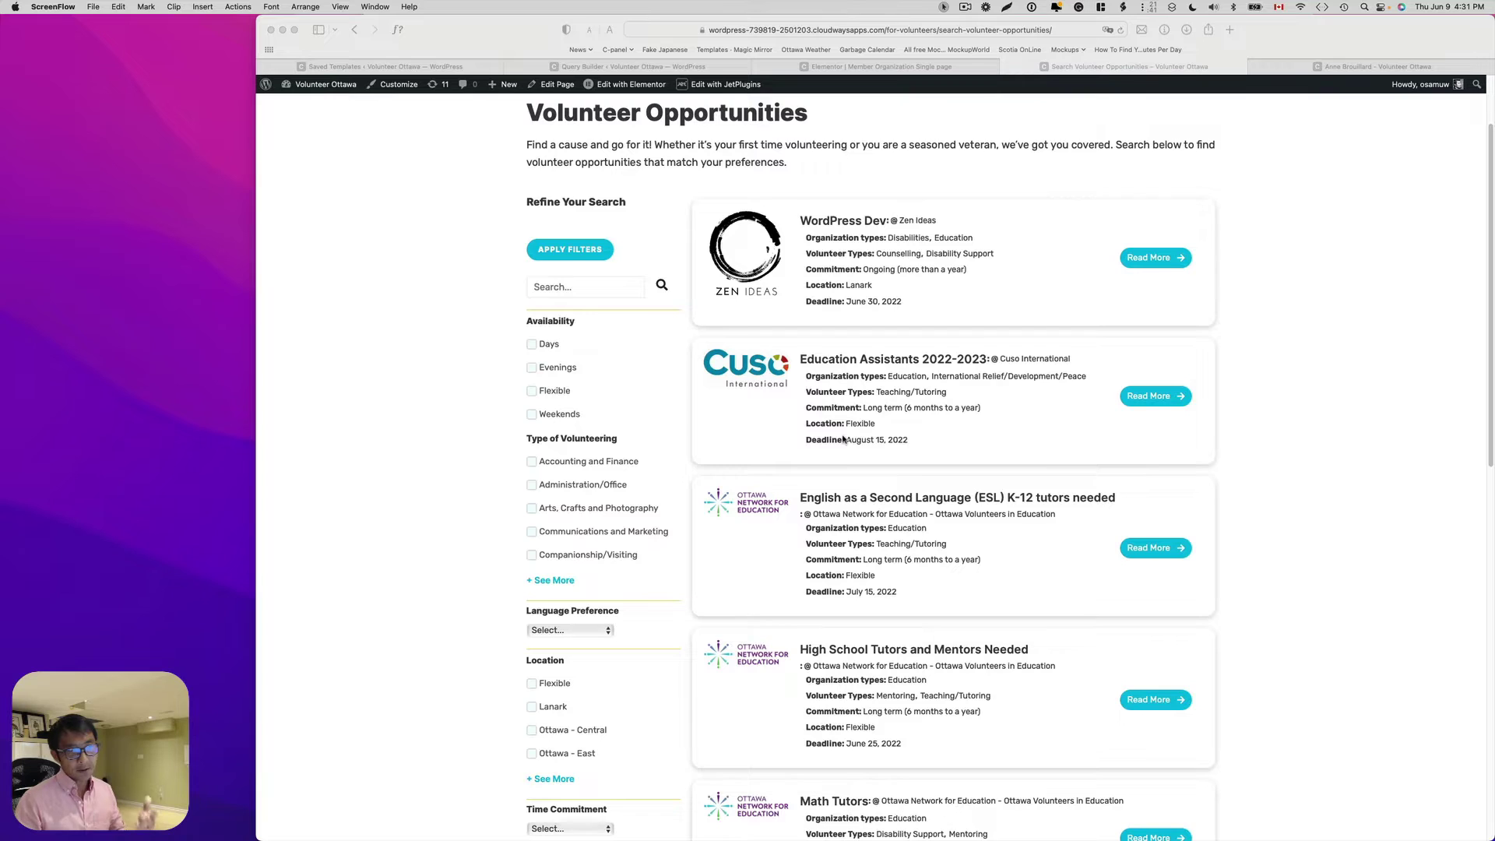
scroll(843, 440, "down", 3)
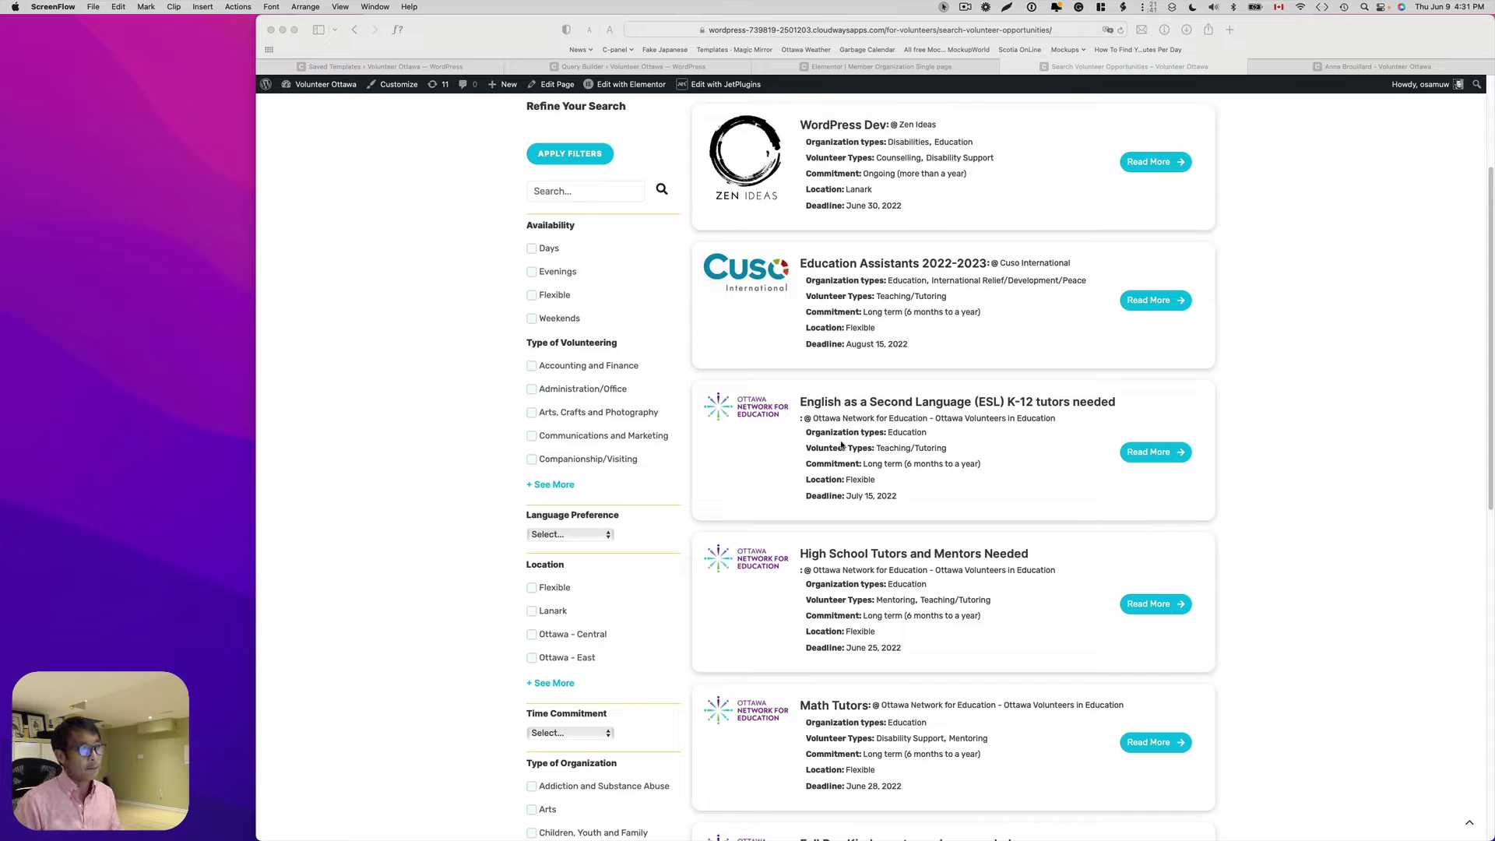
scroll(841, 444, "down", 8)
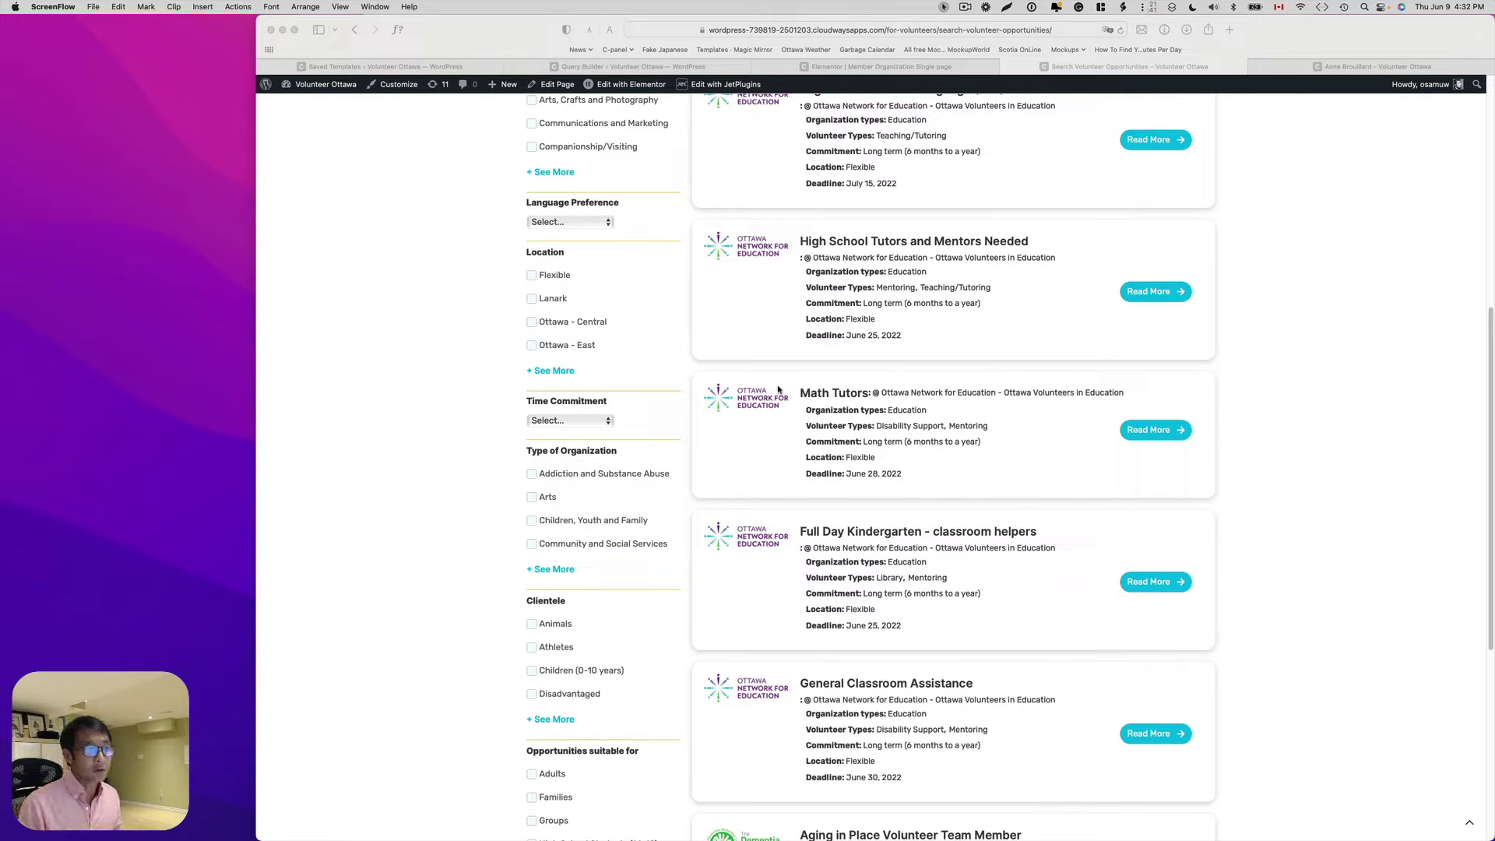
scroll(769, 415, "up", 12)
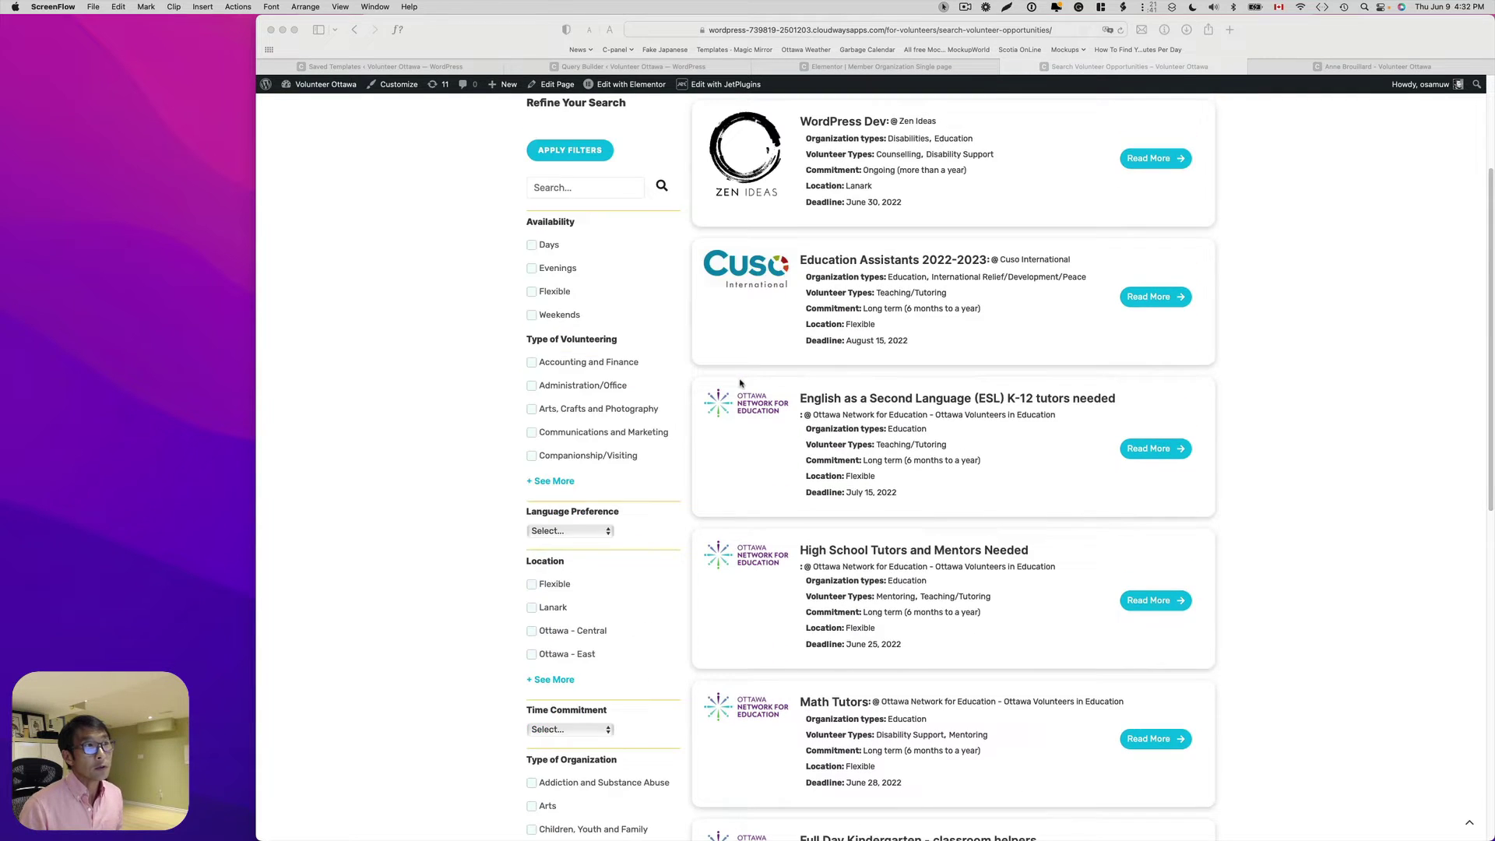
scroll(741, 383, "up", 2)
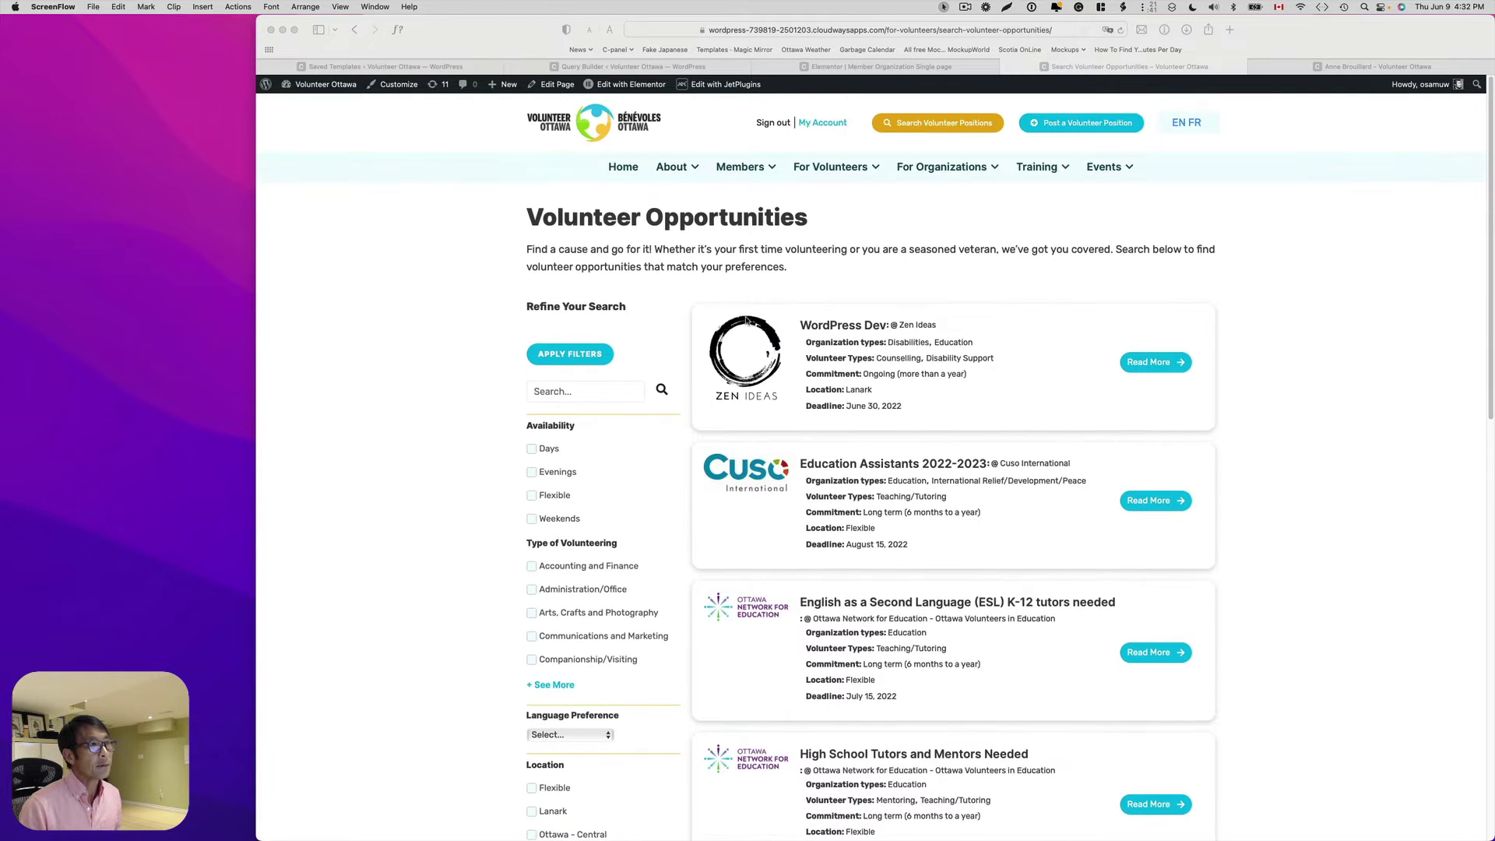
left_click(750, 182)
left_click(775, 246)
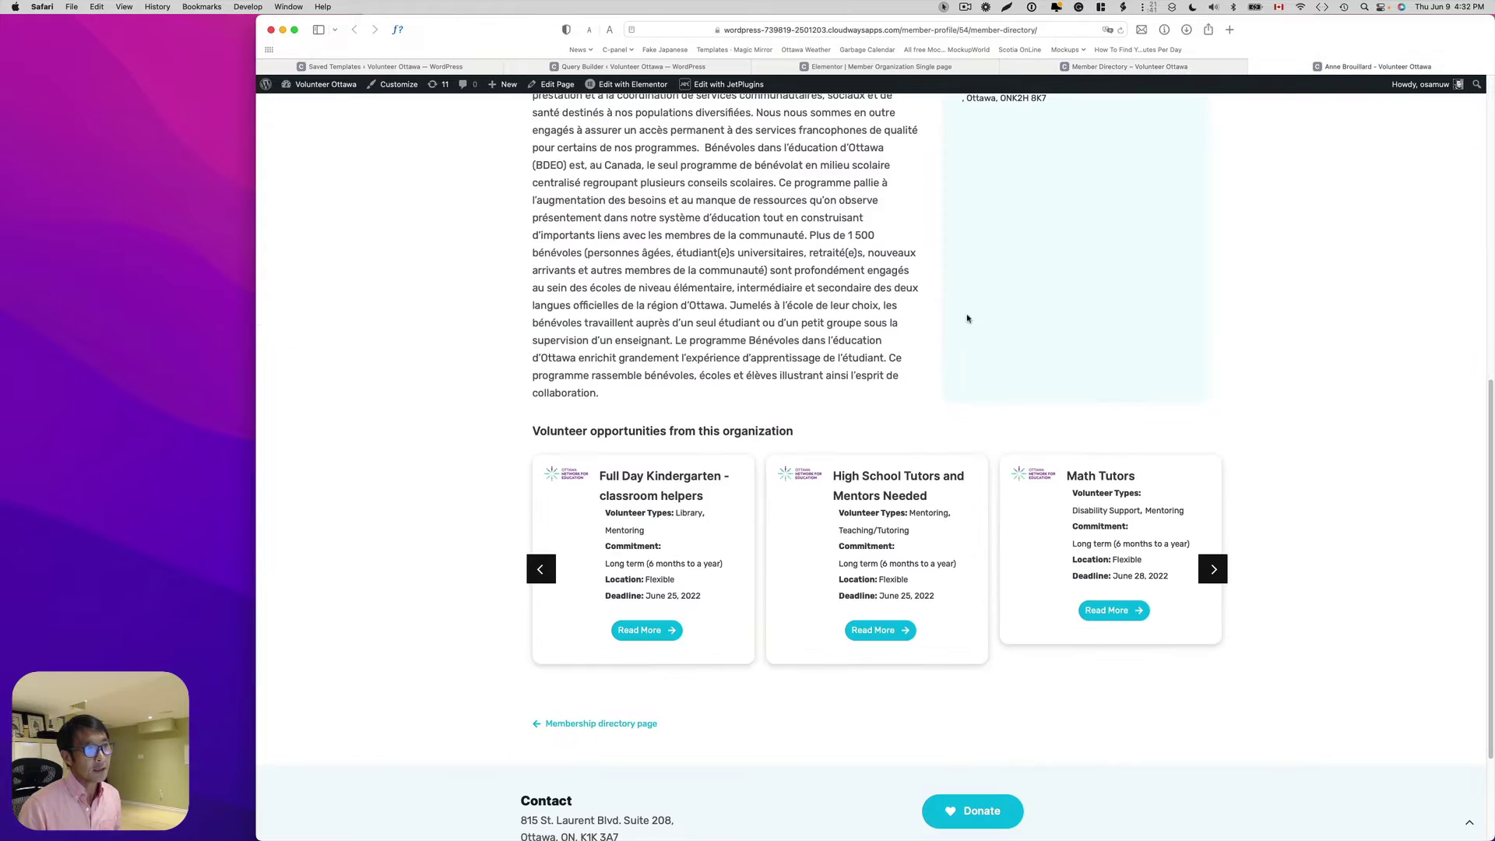
- Browse the Ottawa Network for Education opportunities slider, then maximize the Crocoblock Query Builder window over it
scroll(962, 317, "up", 15)
scroll(949, 318, "down", 10)
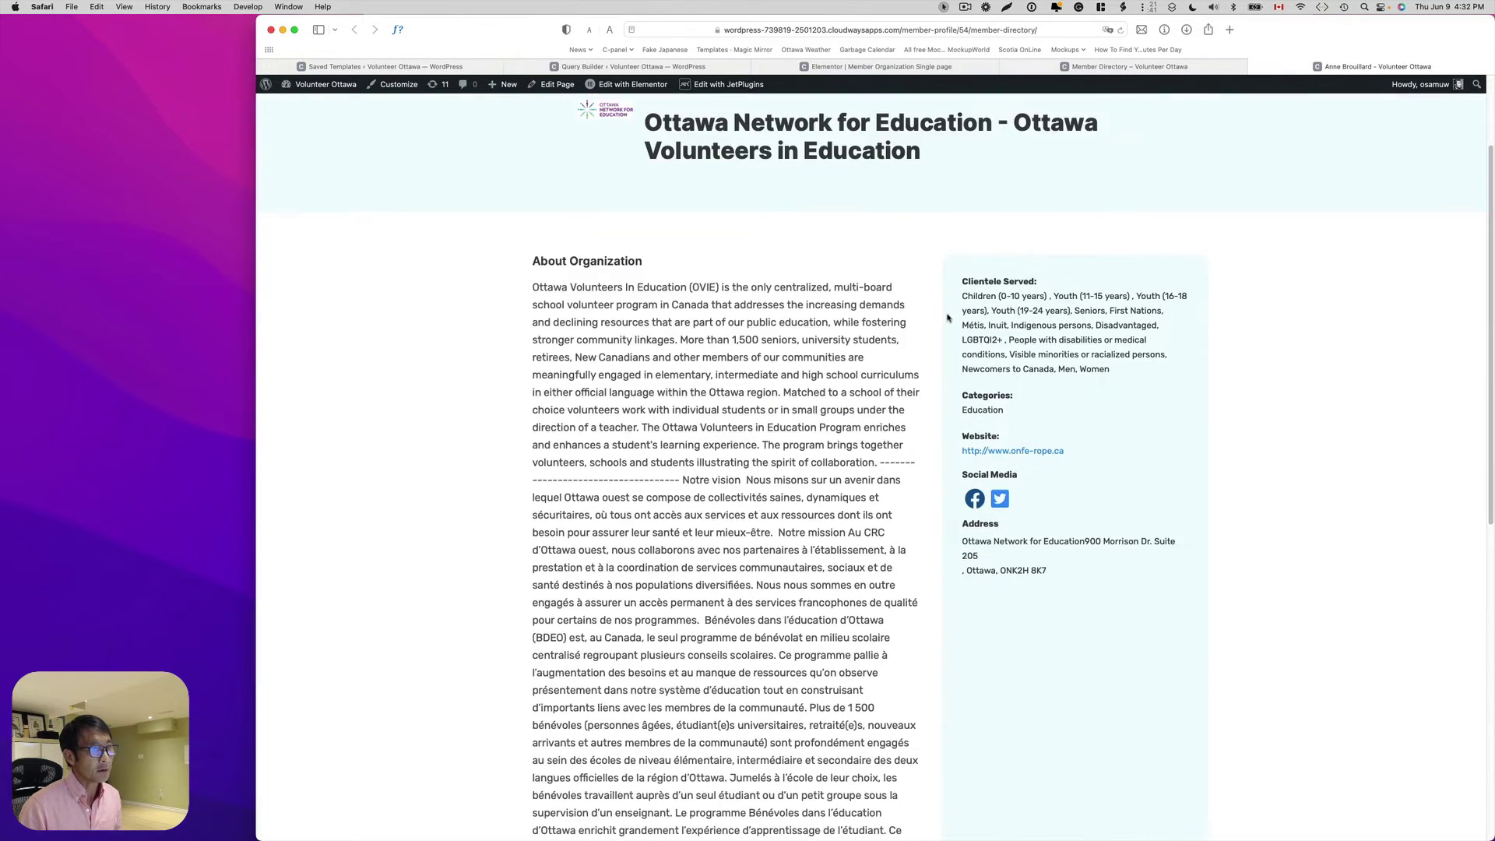
scroll(954, 318, "up", 4)
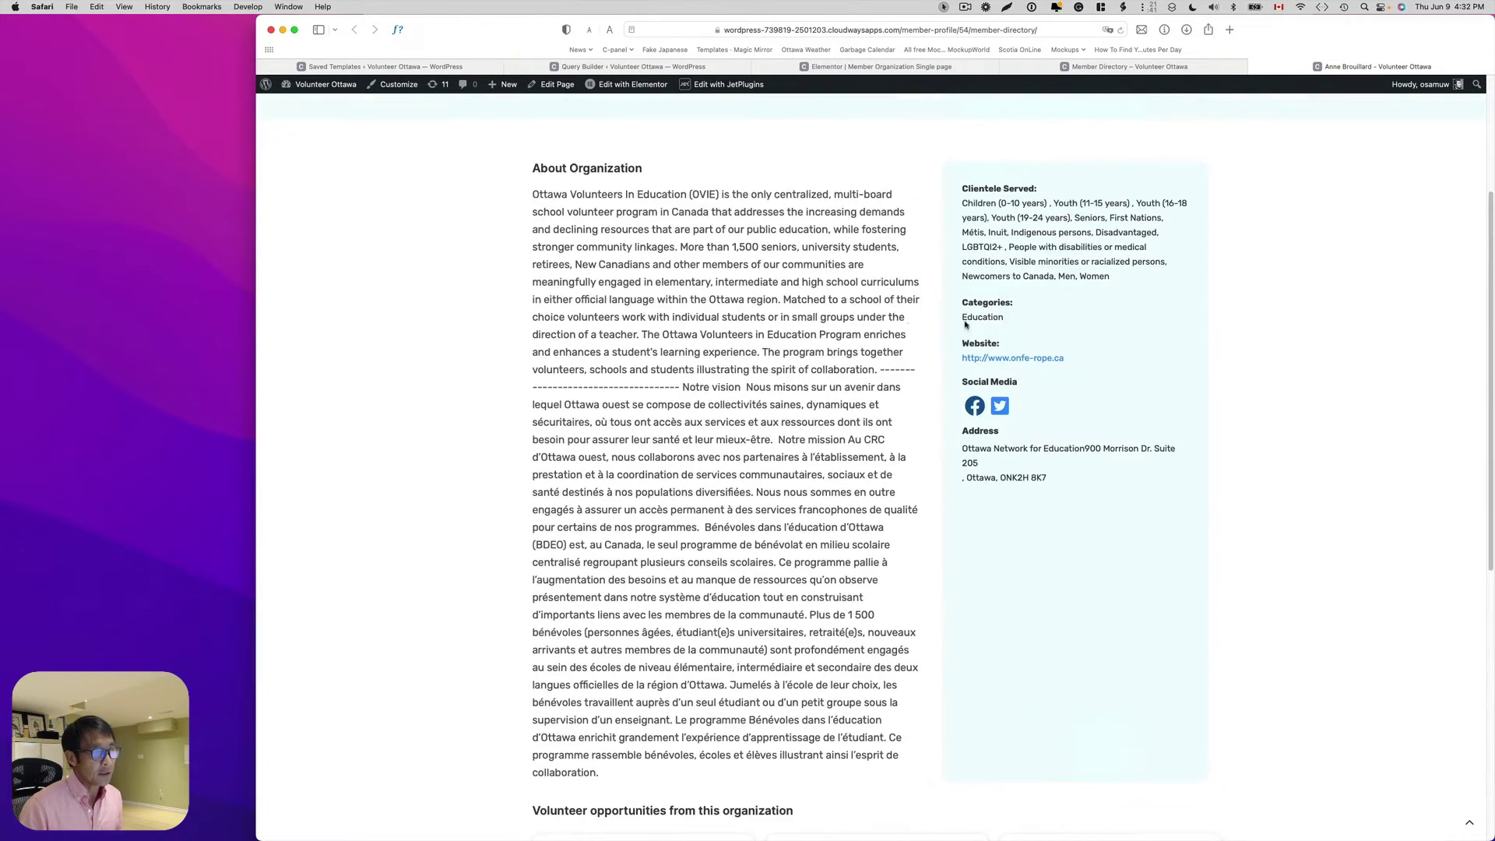
scroll(953, 315, "down", 10)
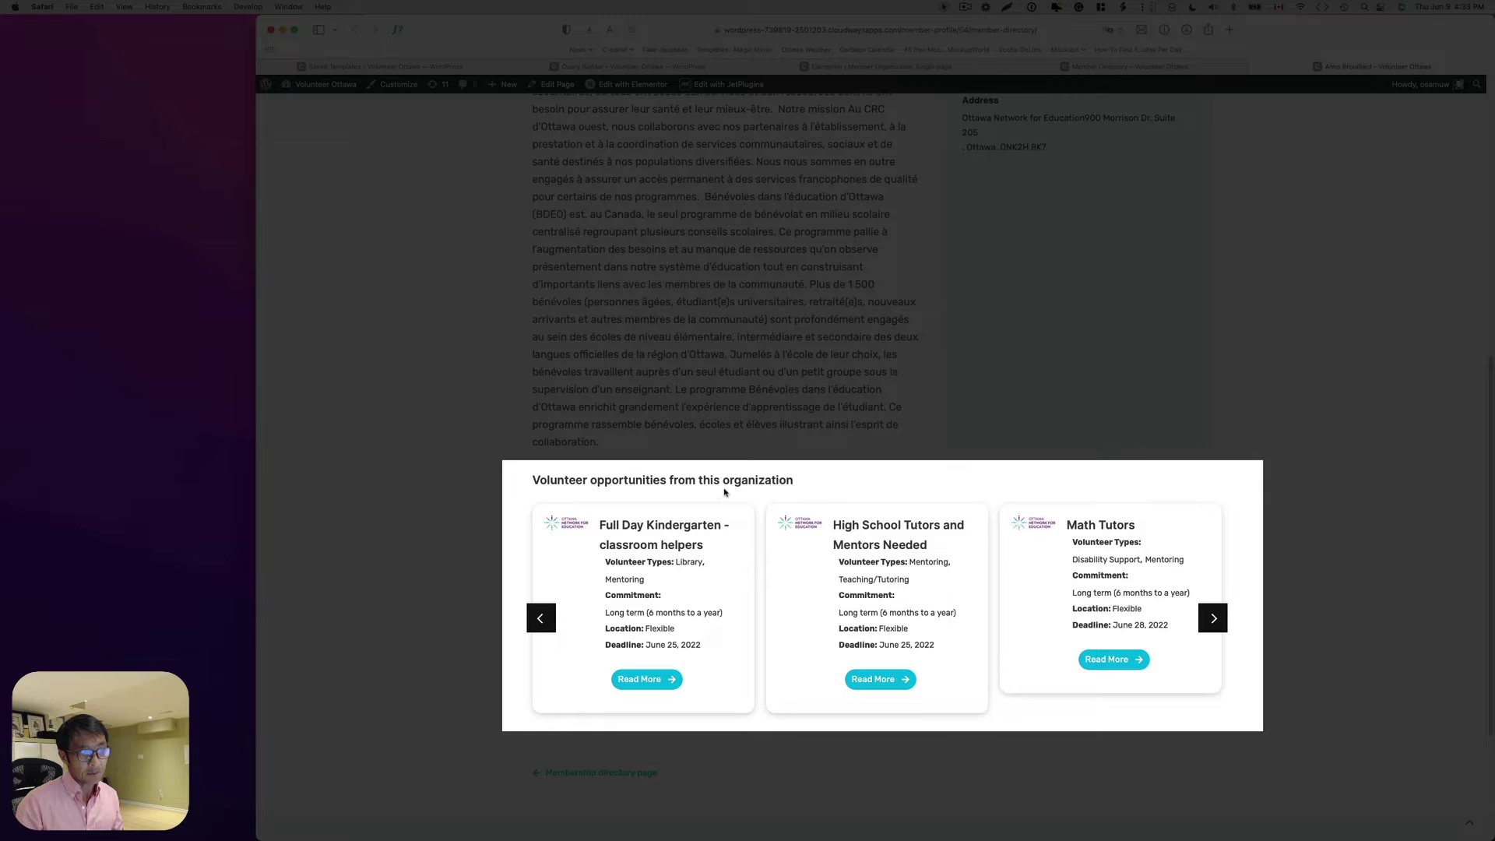
scroll(746, 481, "up", 14)
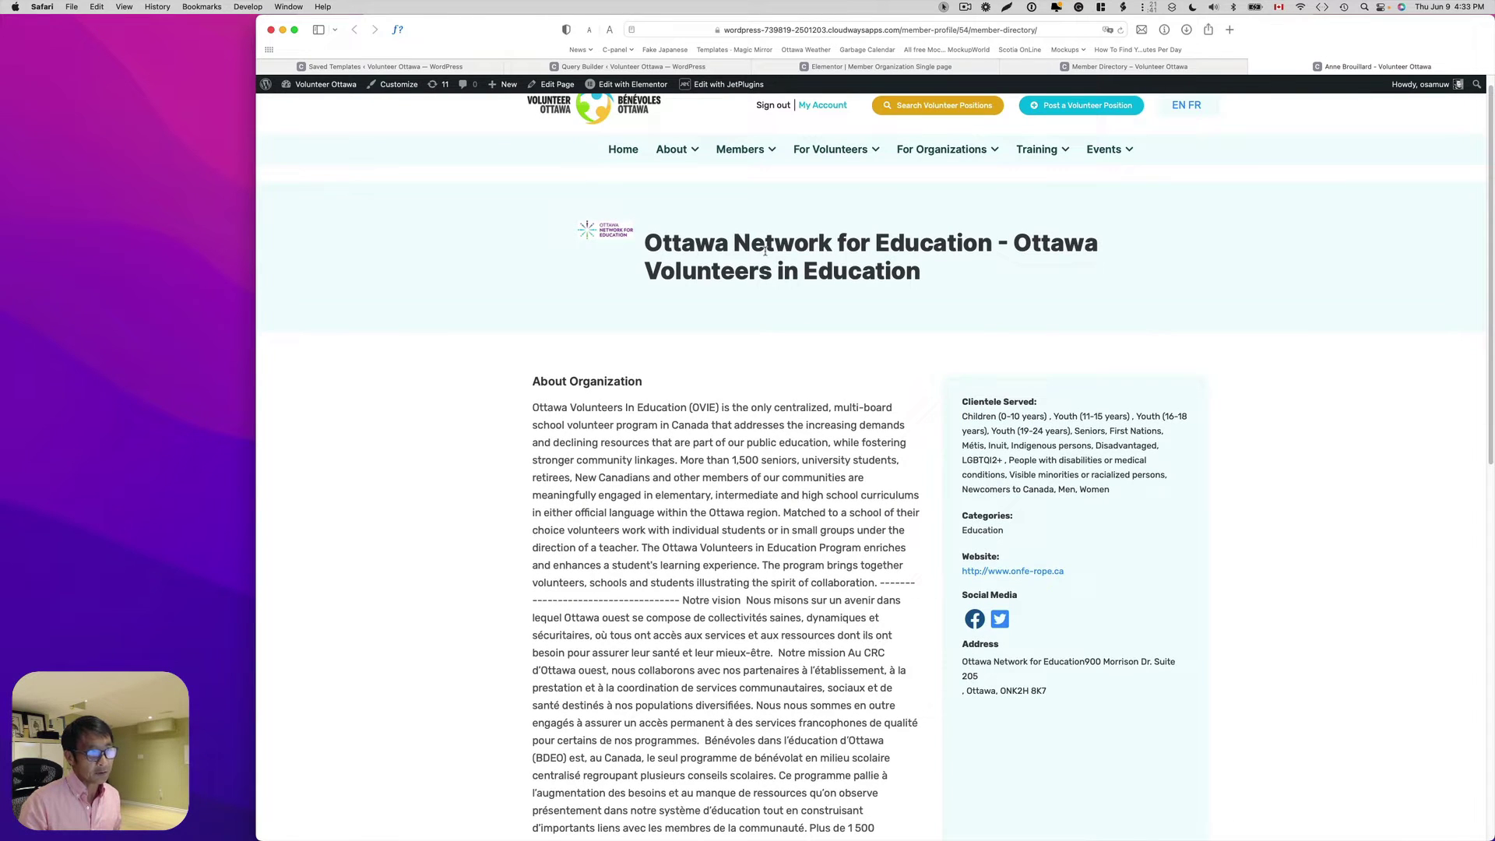
scroll(768, 281, "down", 13)
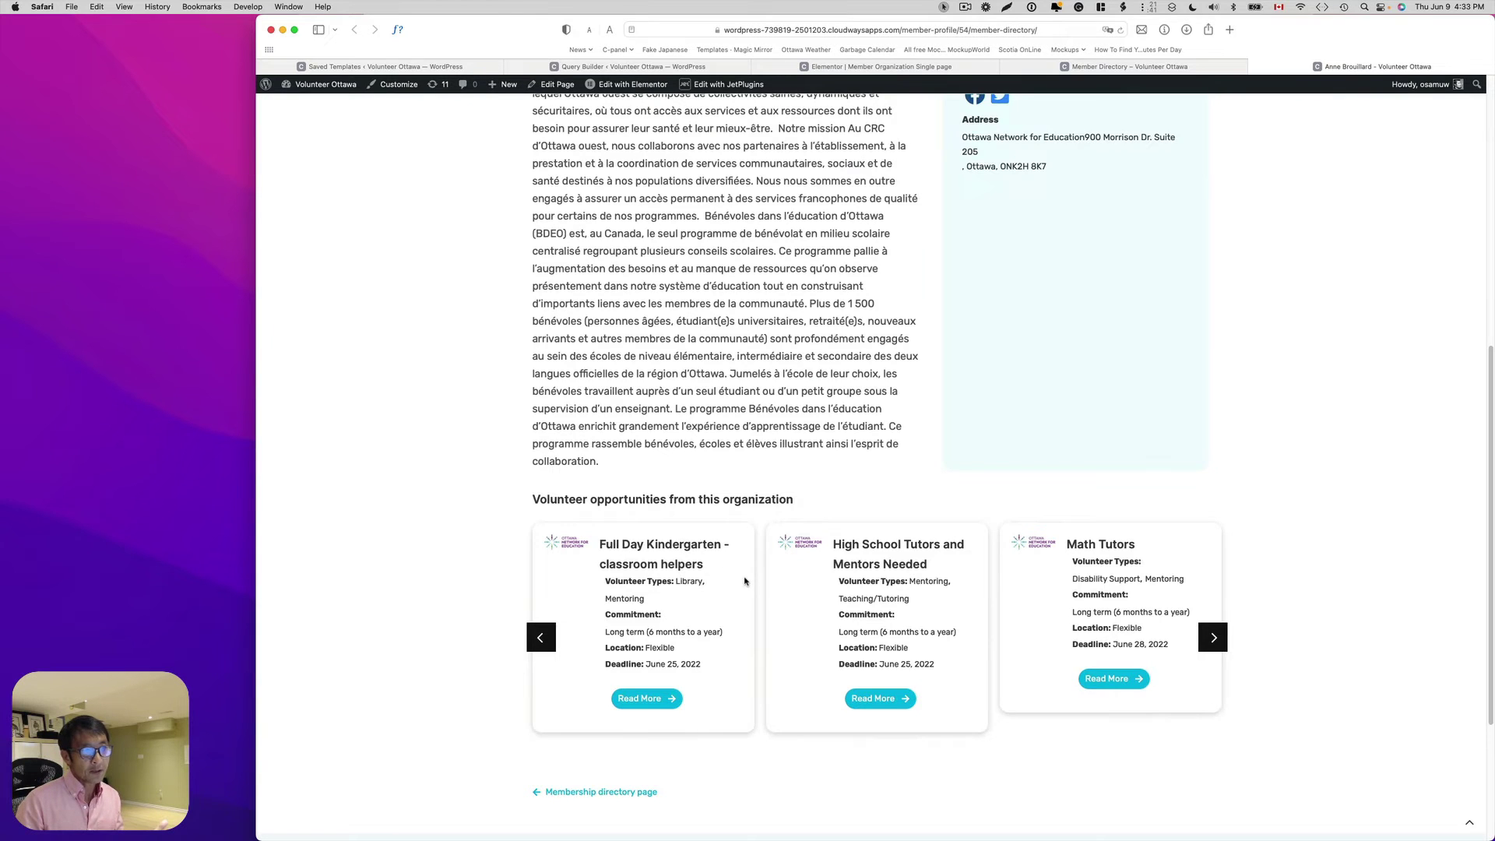
scroll(745, 581, "up", 13)
scroll(736, 276, "down", 14)
scroll(738, 280, "down", 1)
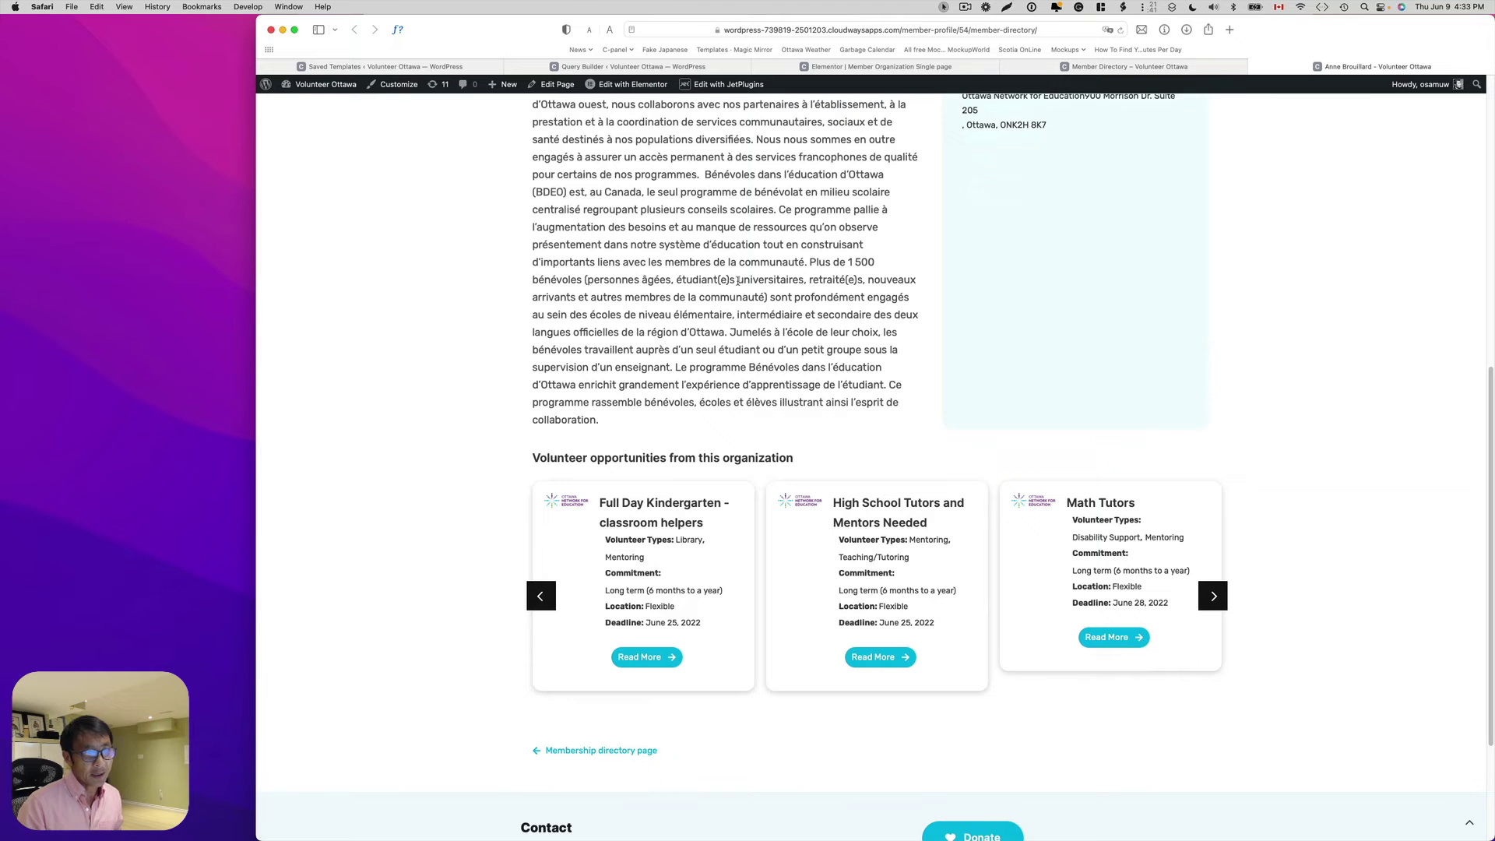
left_click_drag(1492, 210, 454, 70)
double_click(454, 70)
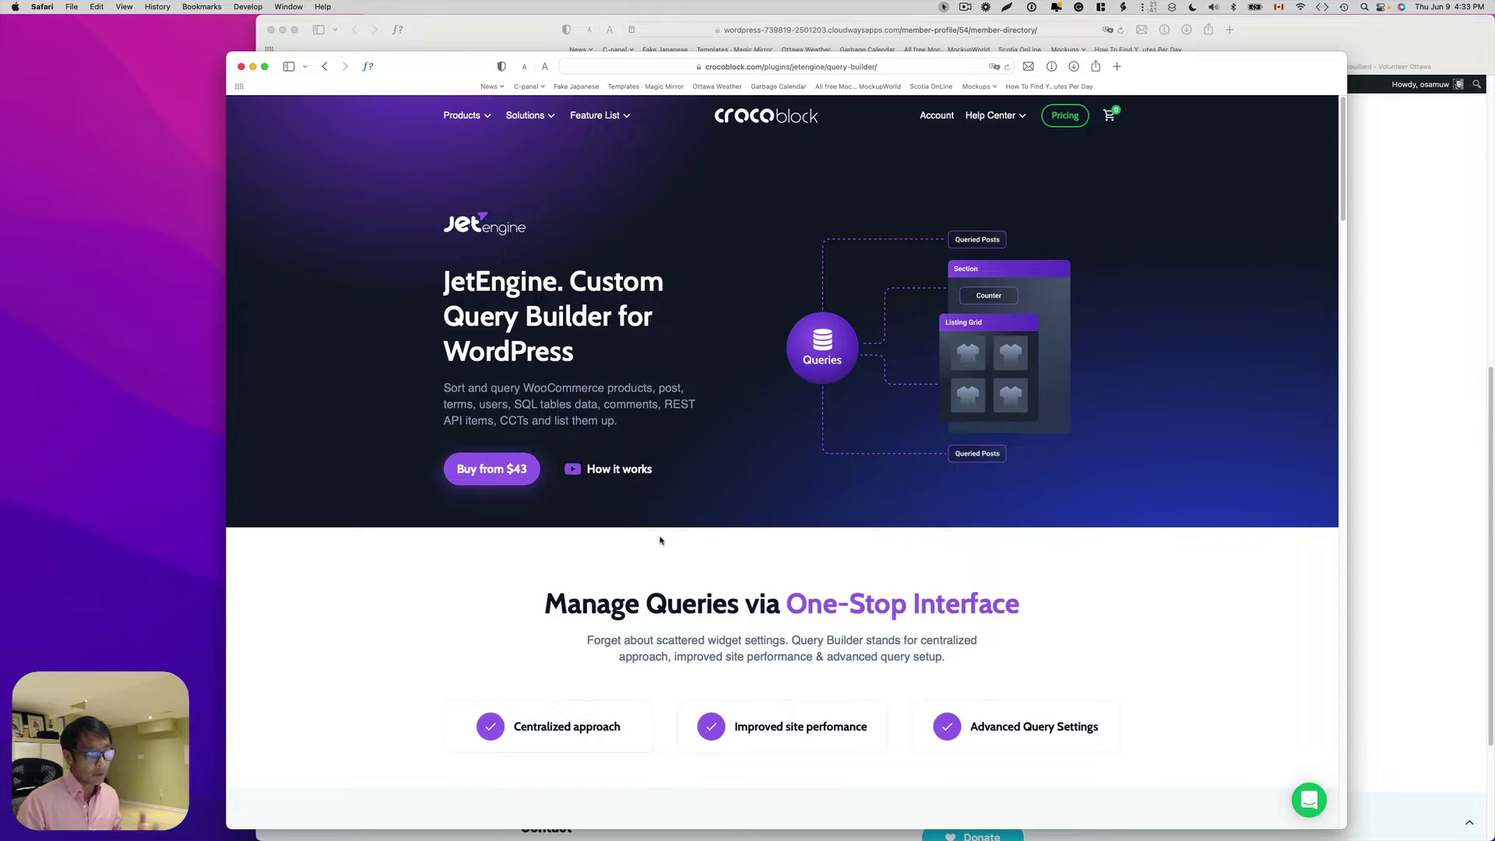
- Scroll the JetEngine Query Builder page, then switch to the Volunteer Ottawa WordPress admin Dashboard
scroll(664, 551, "down", 1)
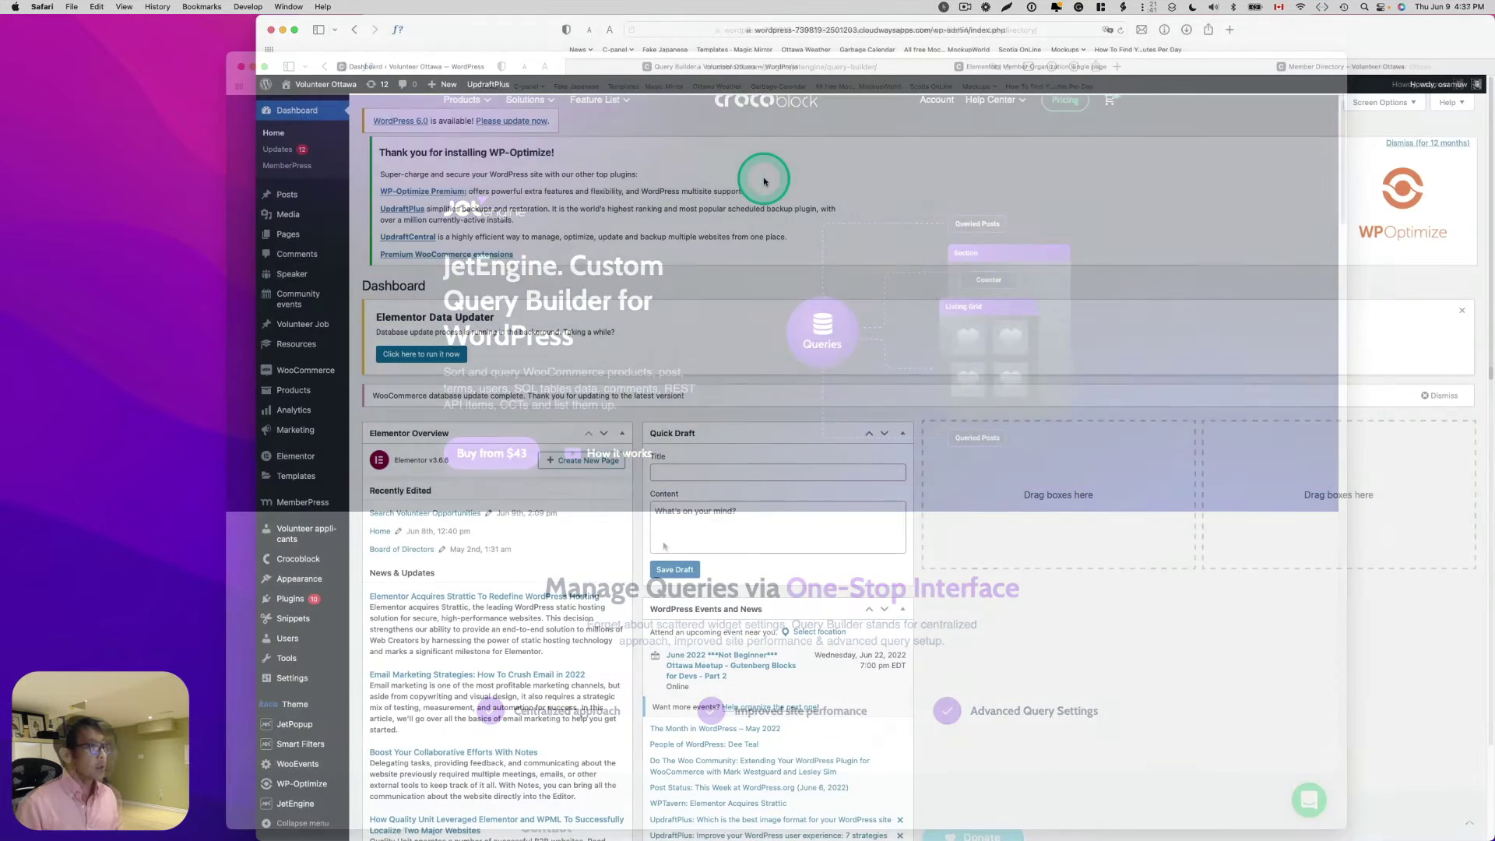
left_click(765, 178)
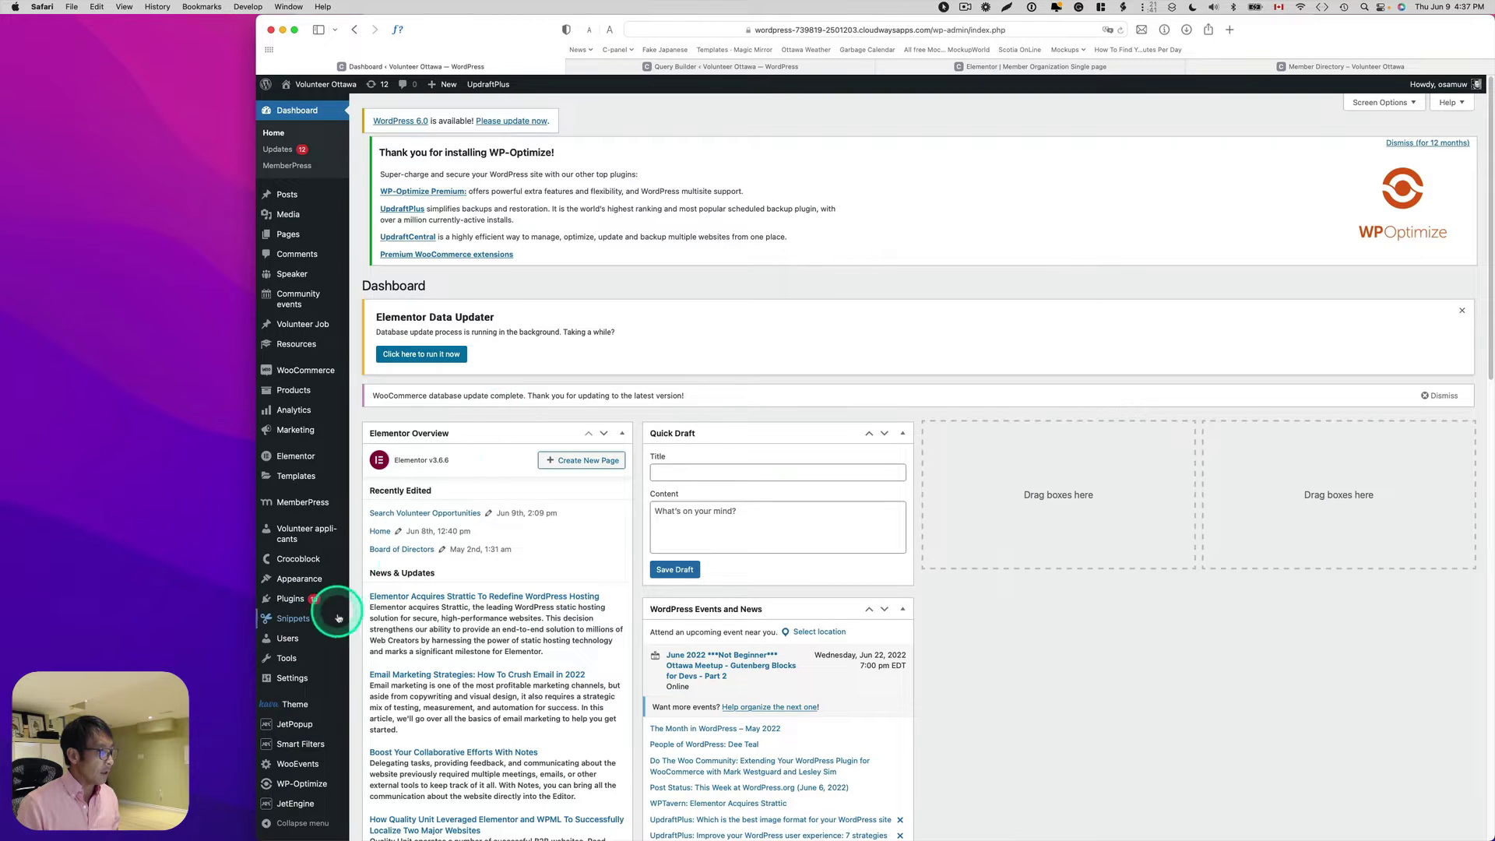
- From JetEngine > Listings, open 'Volunteer opportunities on member's page' in Elementor in a new tab
mouse_move(301, 804)
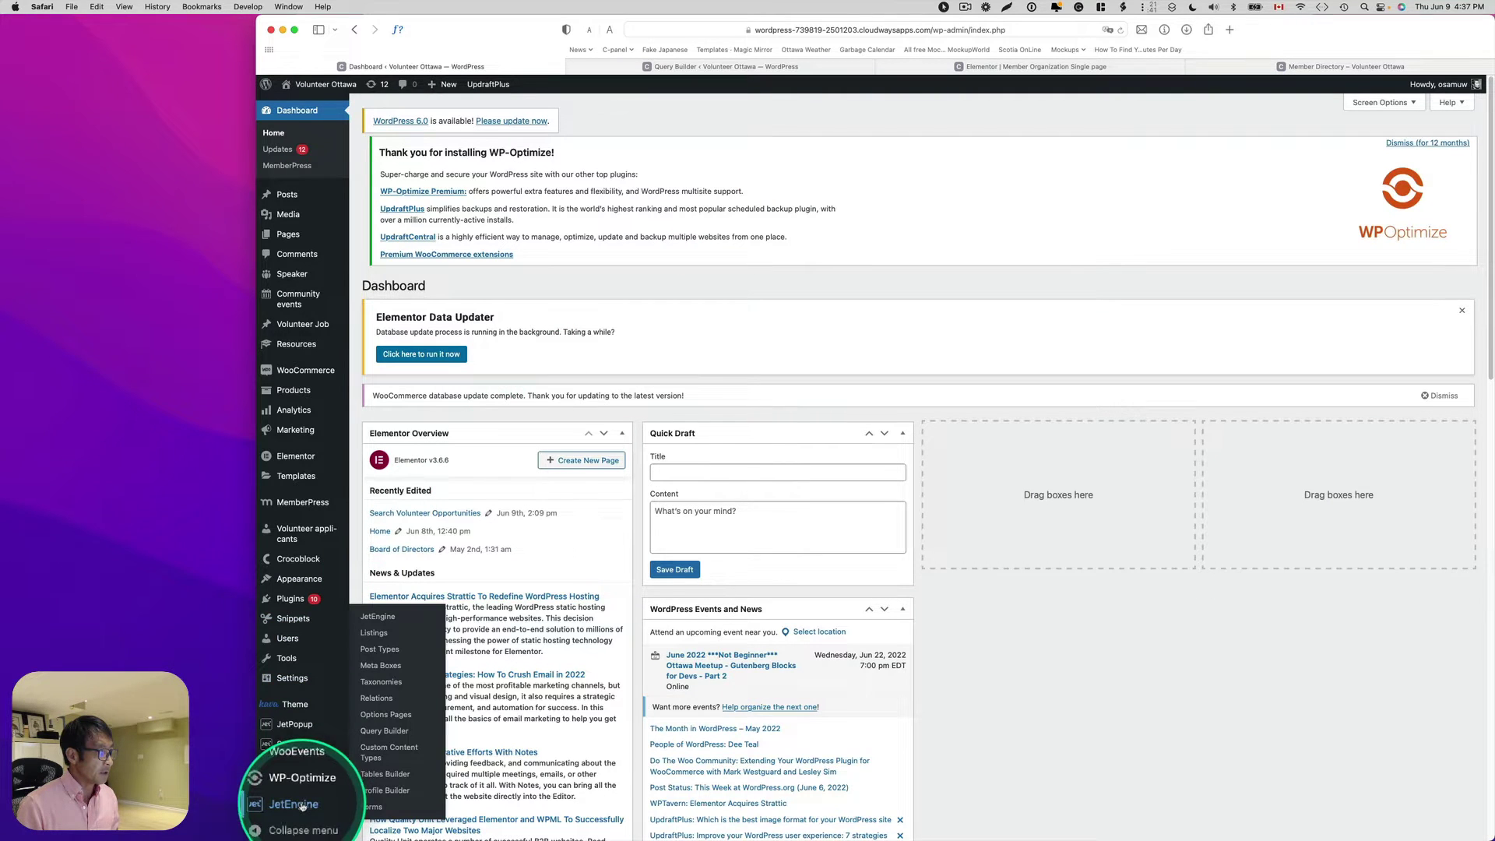
left_click(372, 640)
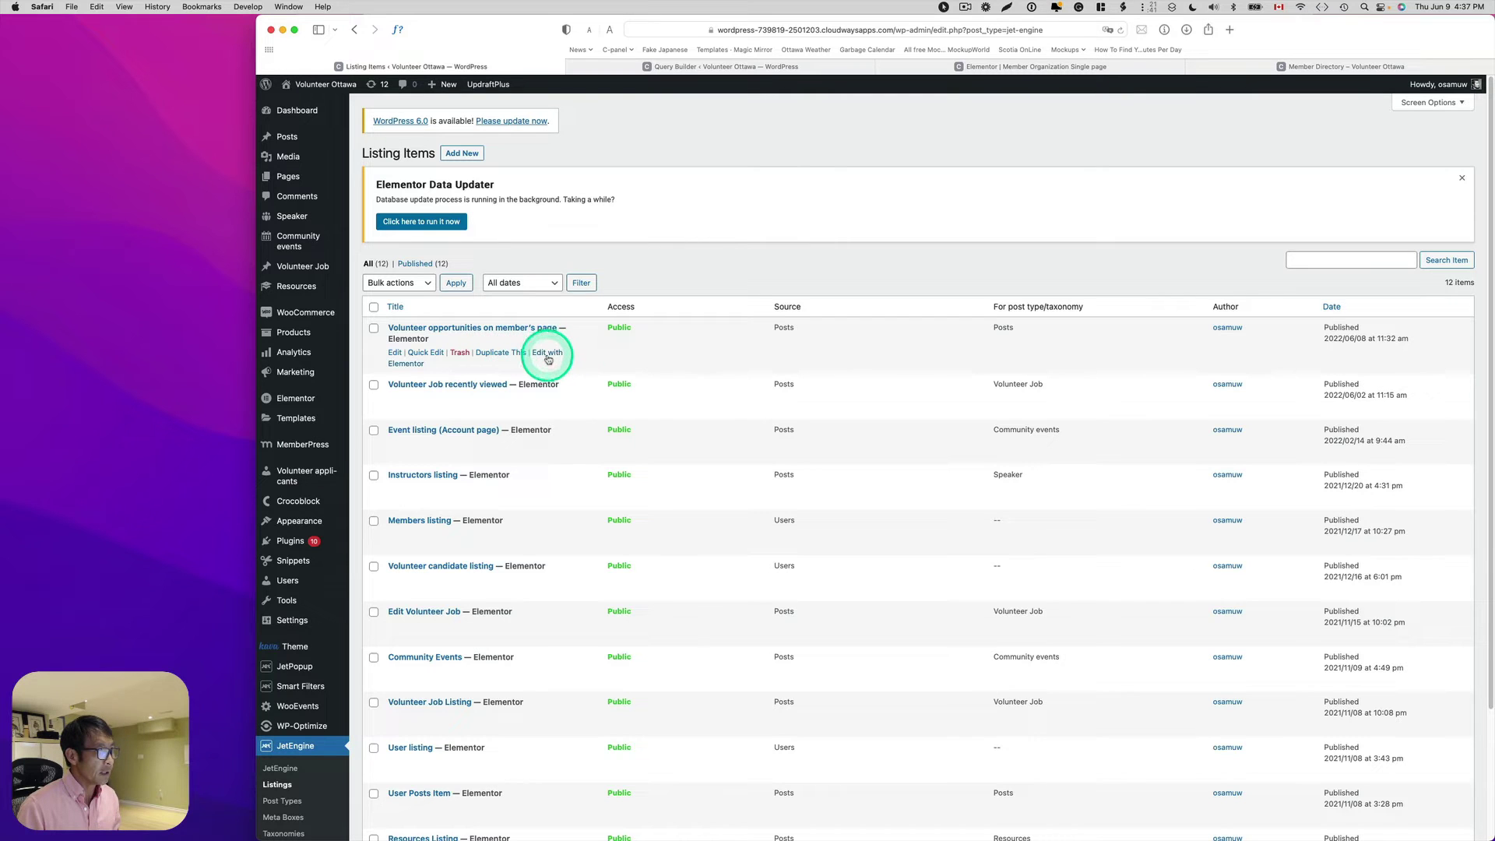
right_click(547, 357)
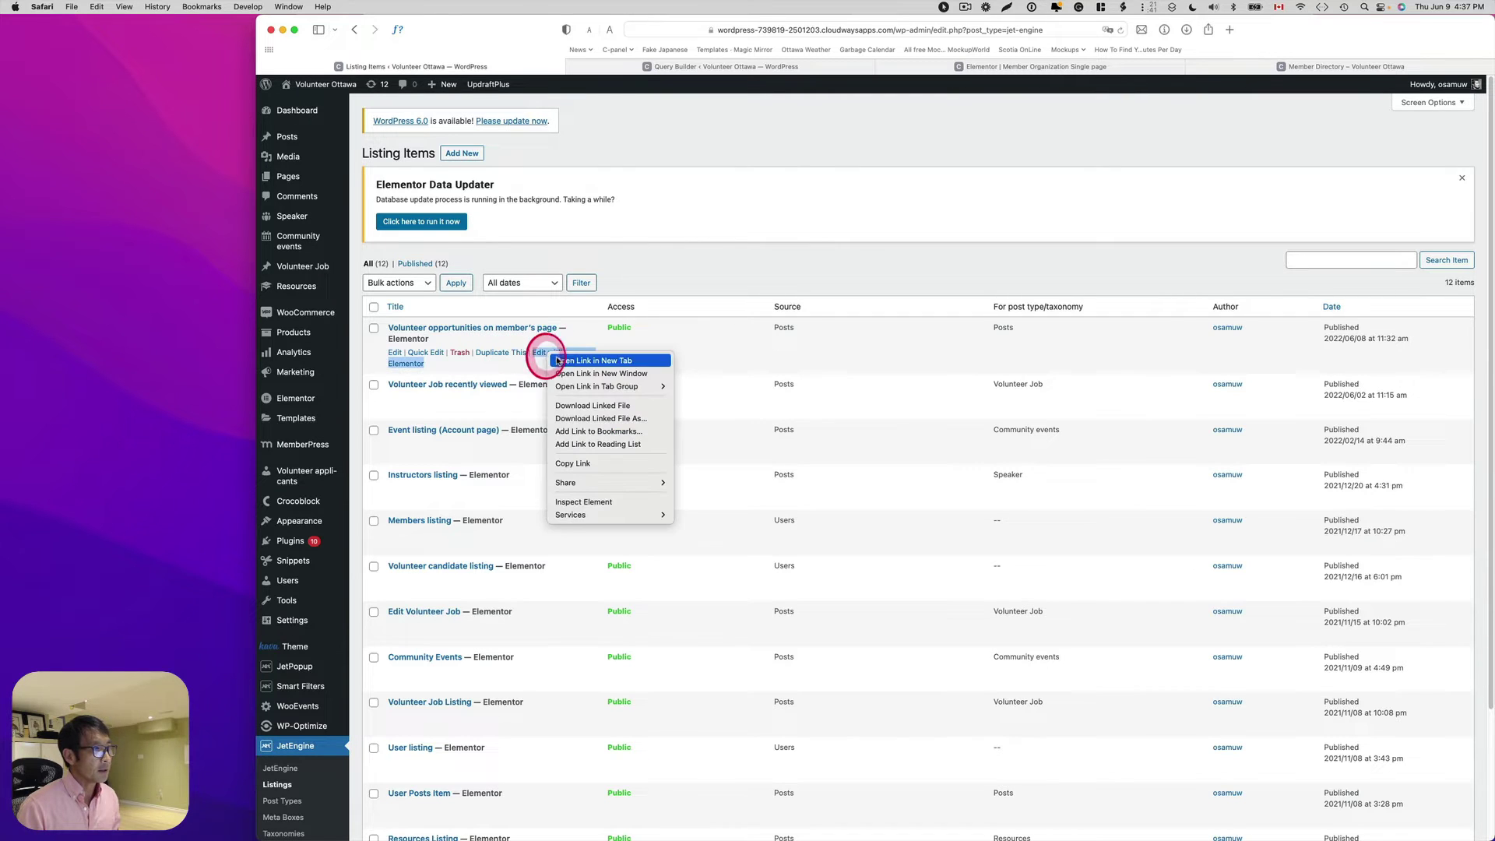
left_click(592, 361)
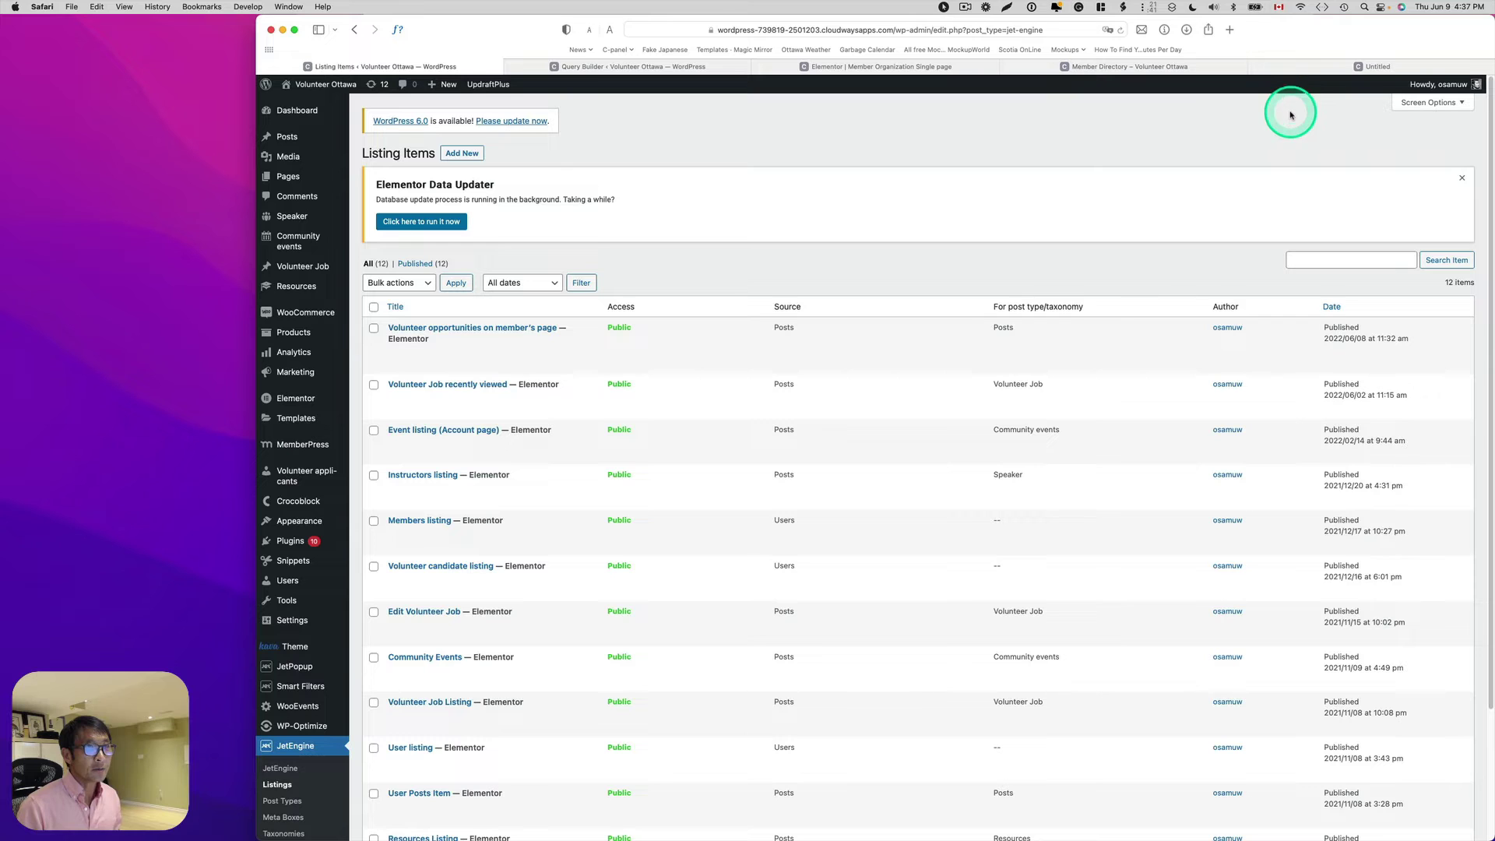
left_click(1302, 67)
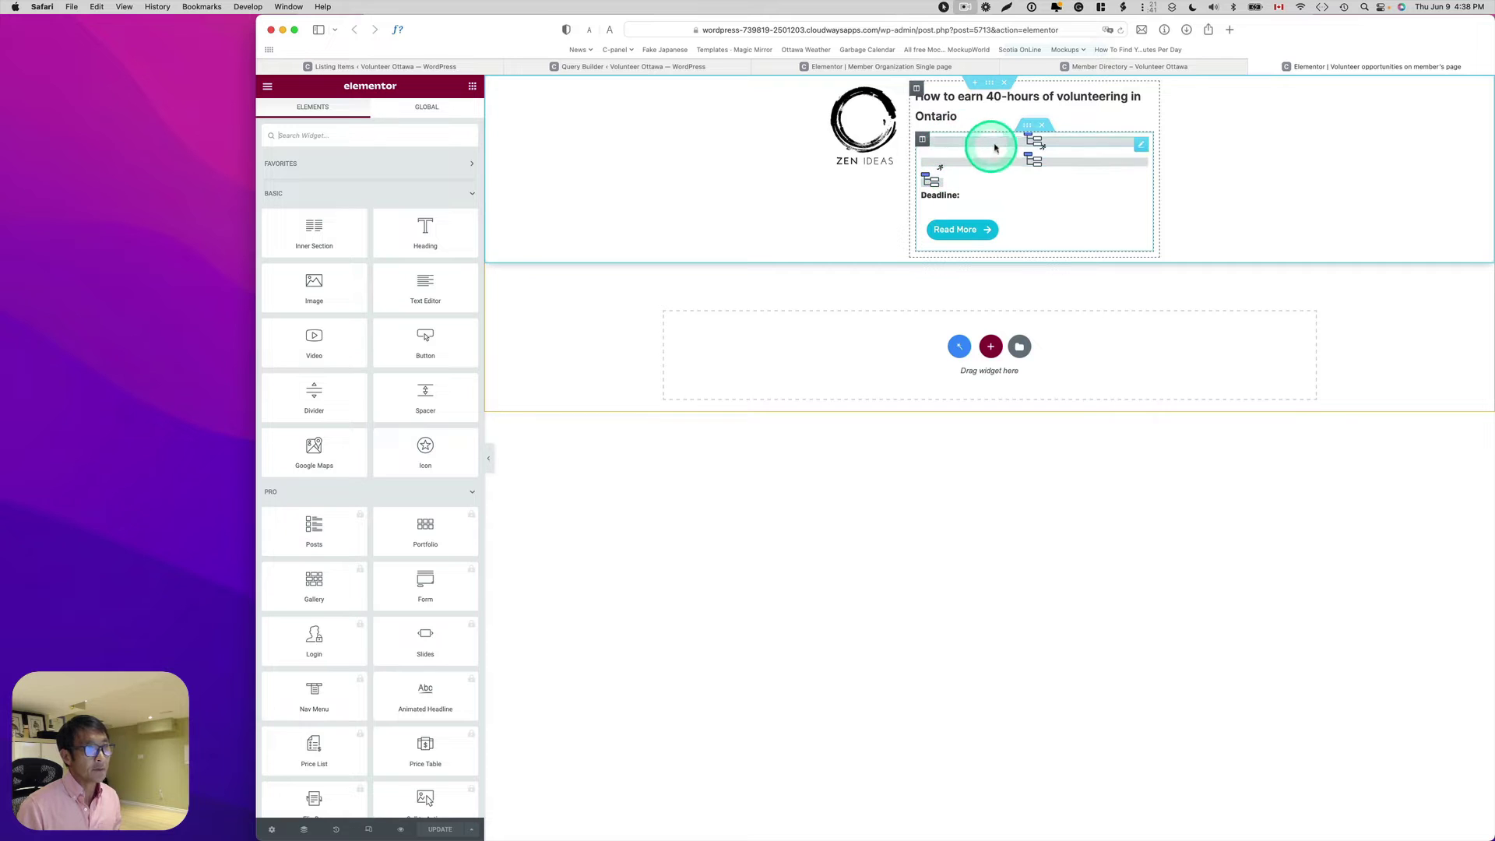
- Review the Volunteer Types, Commitment and Deadline (F j, Y) widget settings, then return to Listing Items
left_click(1074, 142)
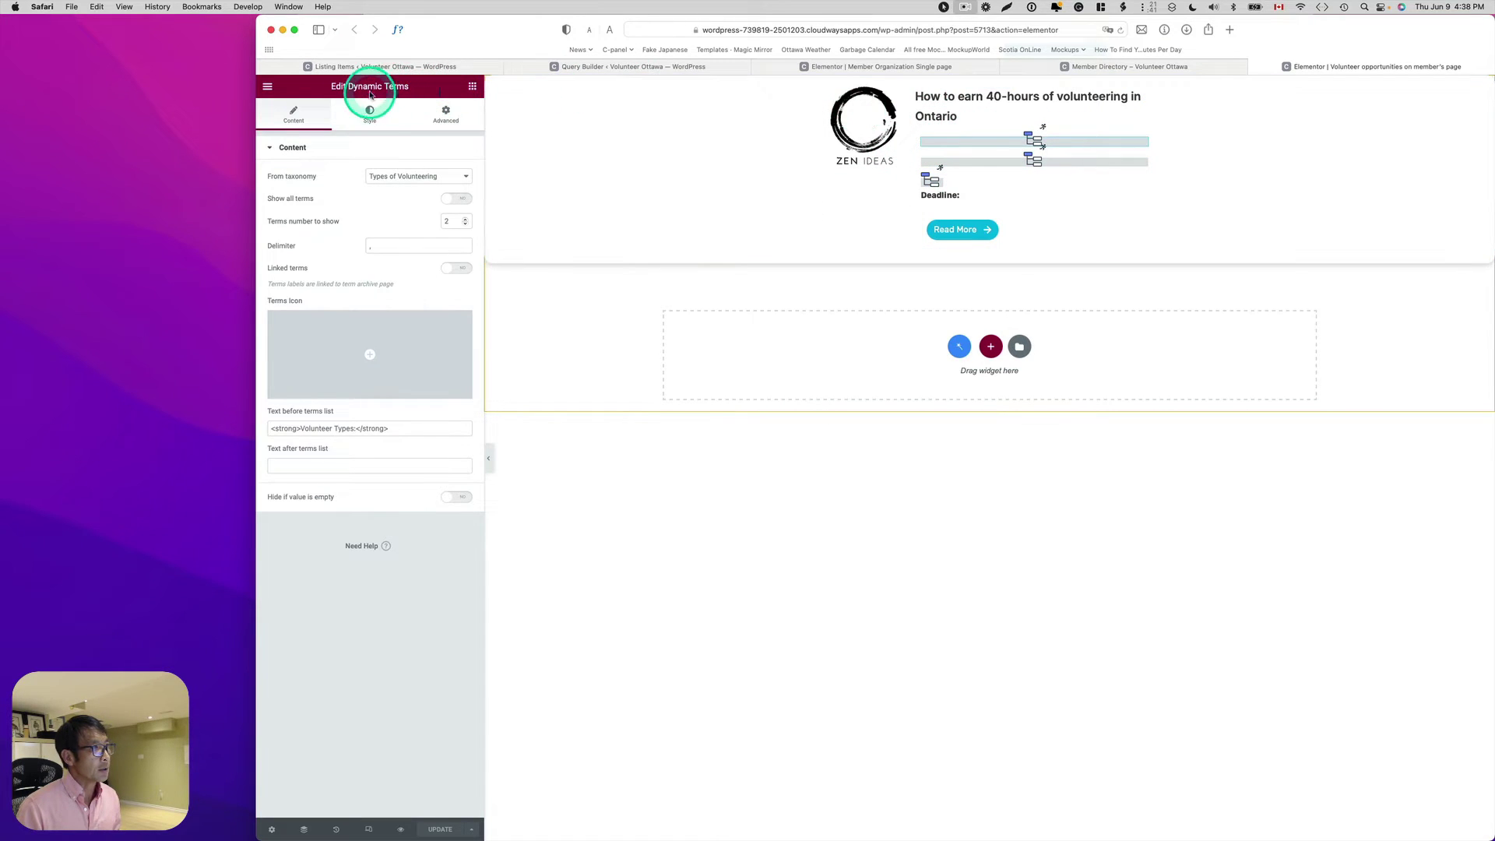
left_click(1032, 164)
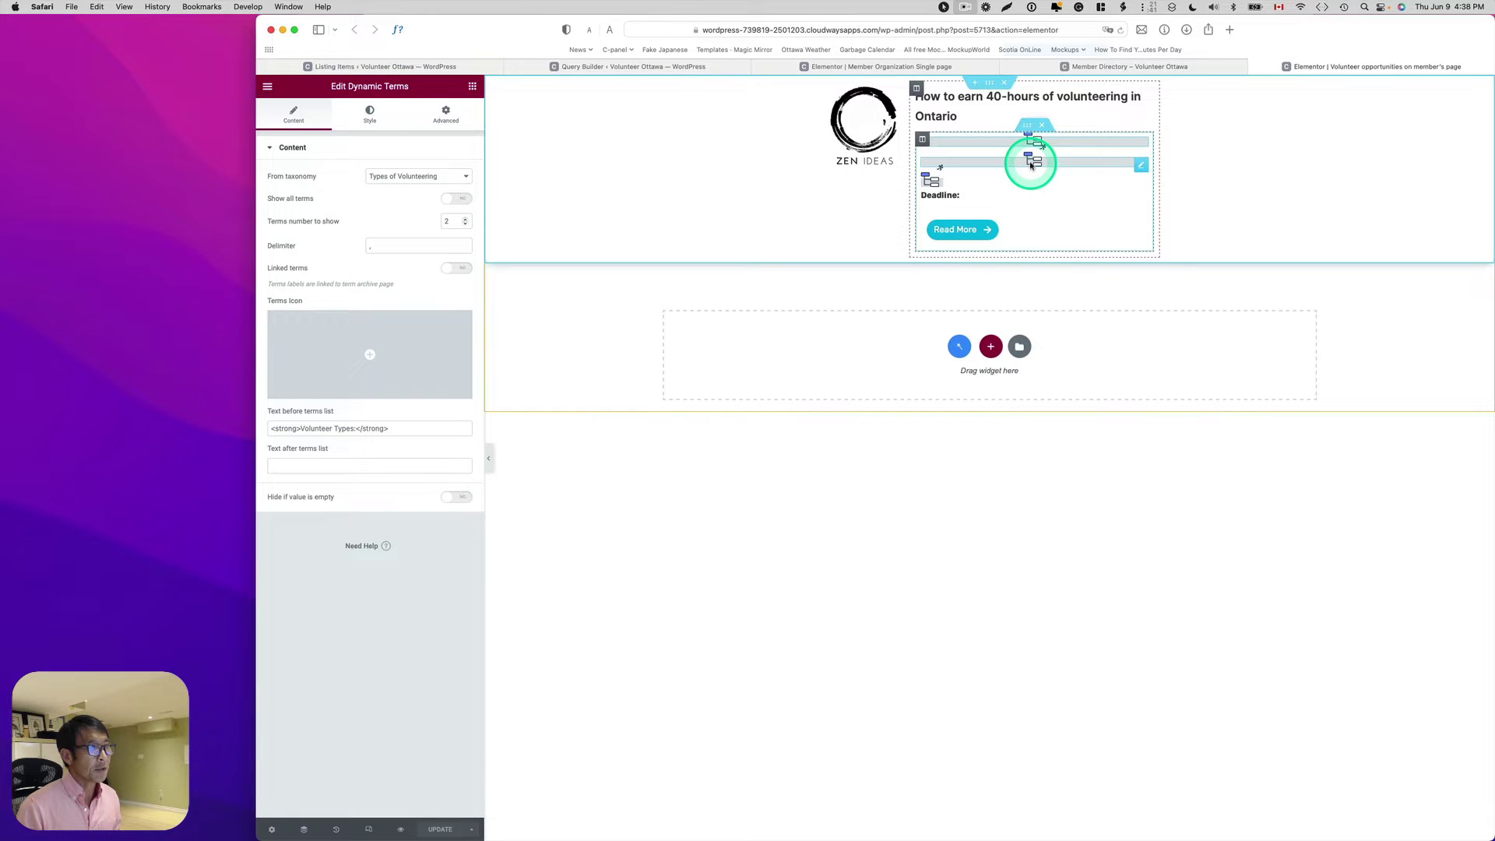
left_click(932, 195)
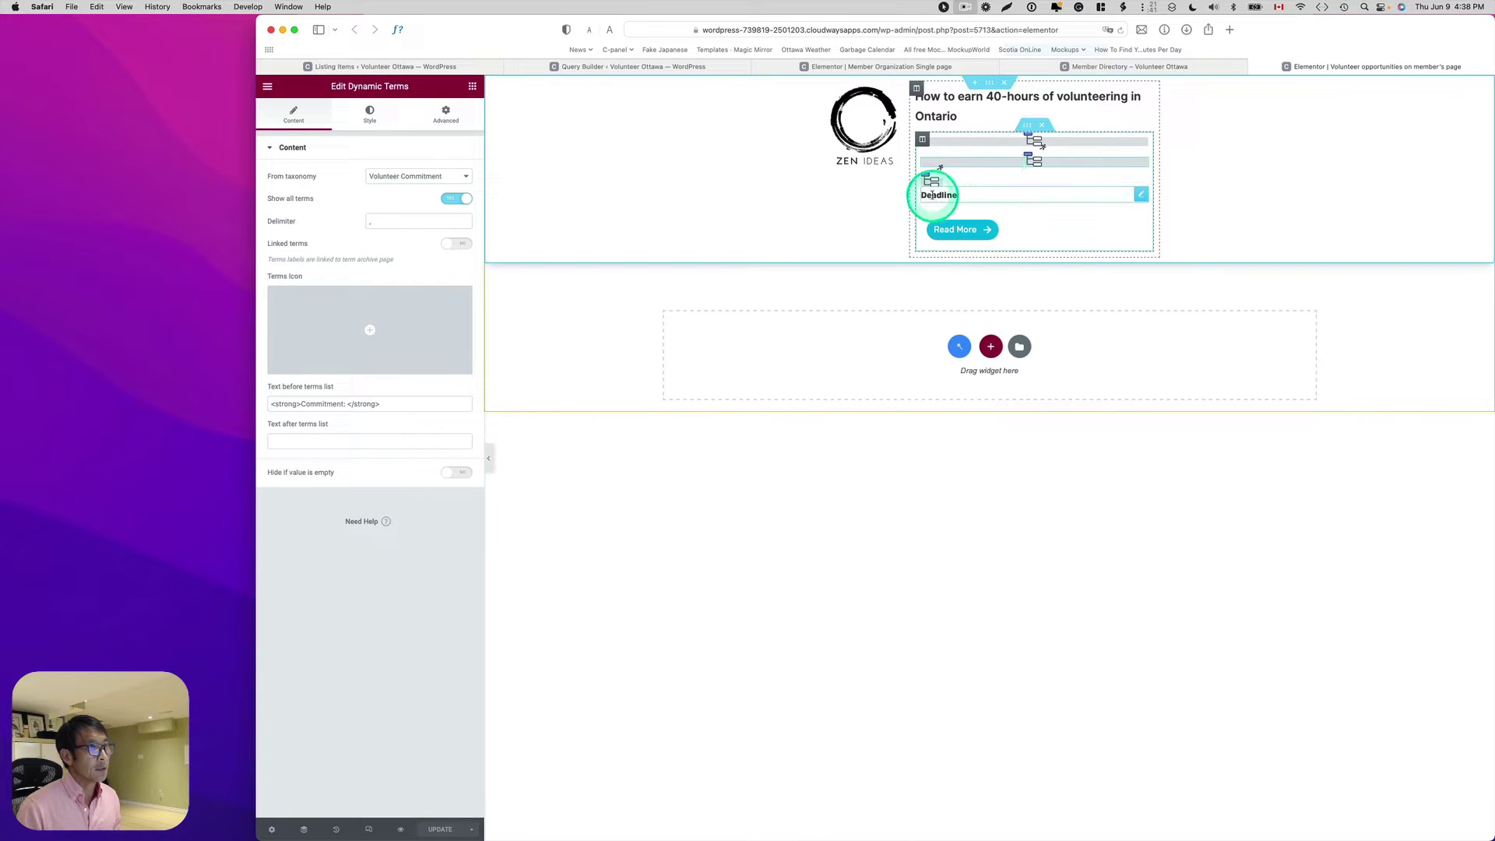
left_click(990, 211)
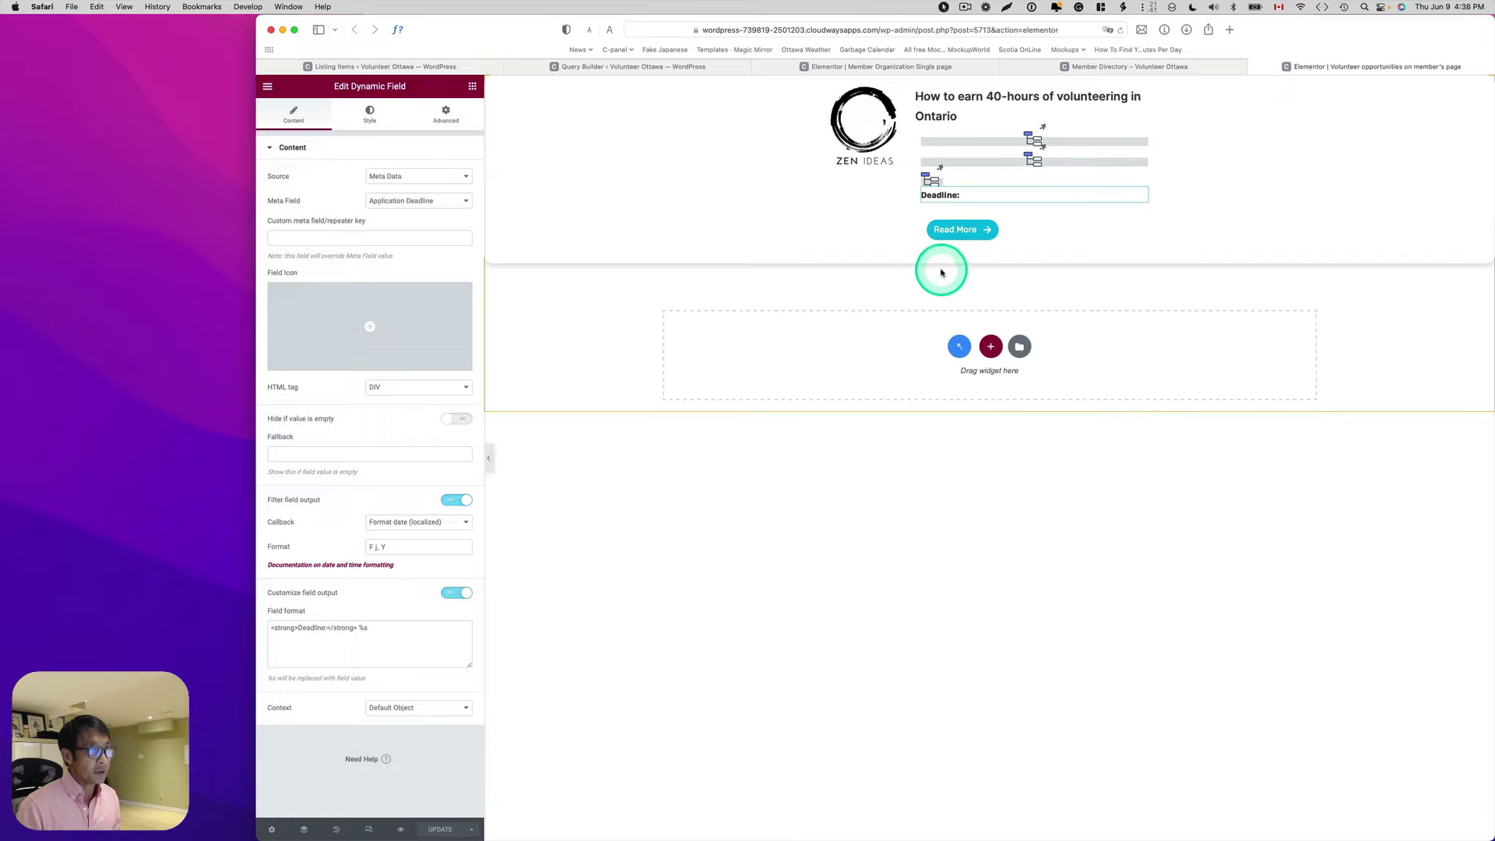
left_click(403, 67)
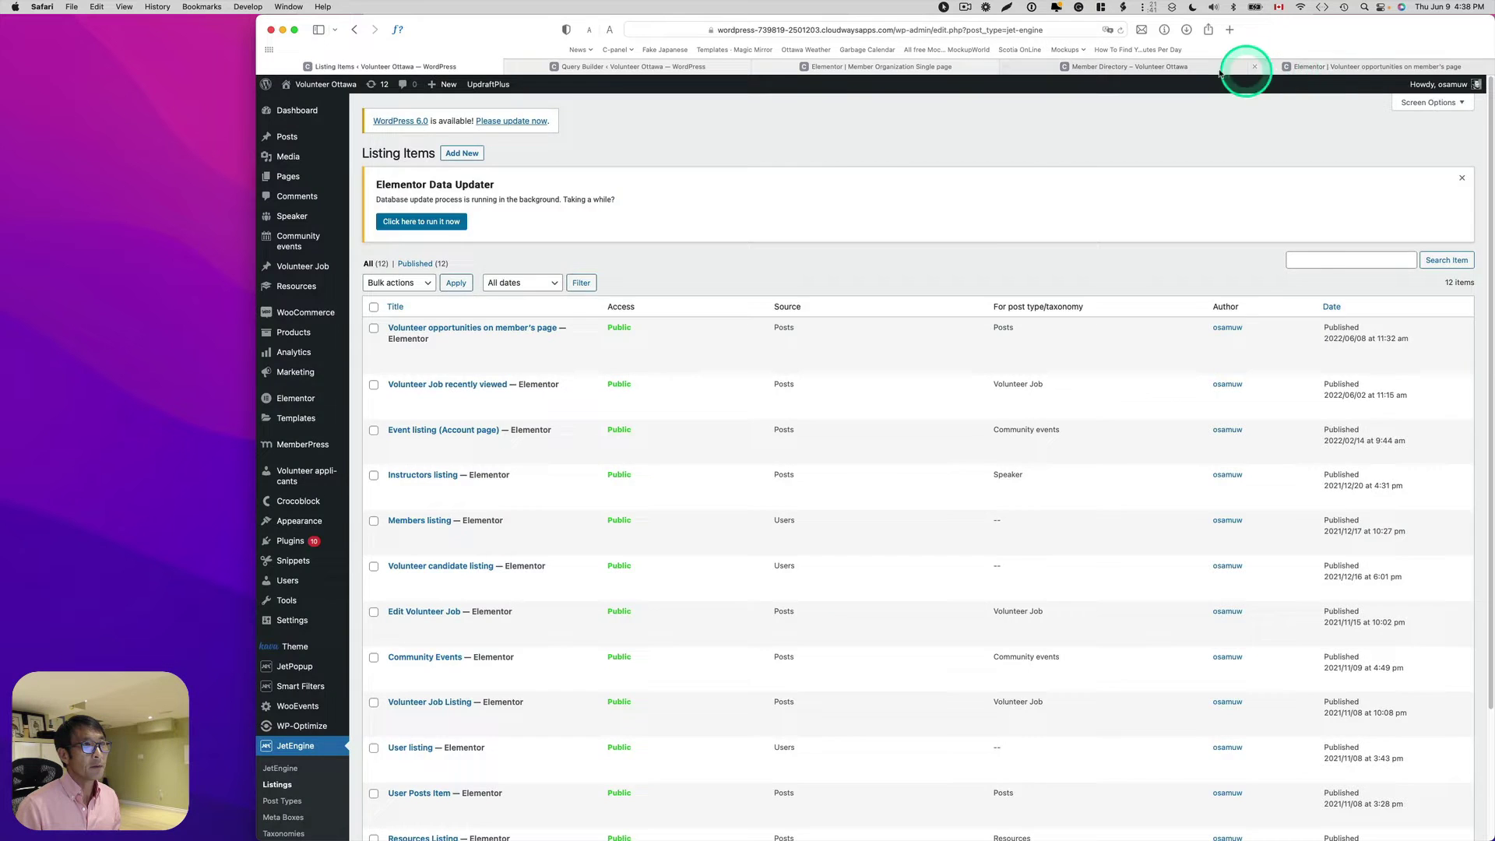
left_click(1285, 67)
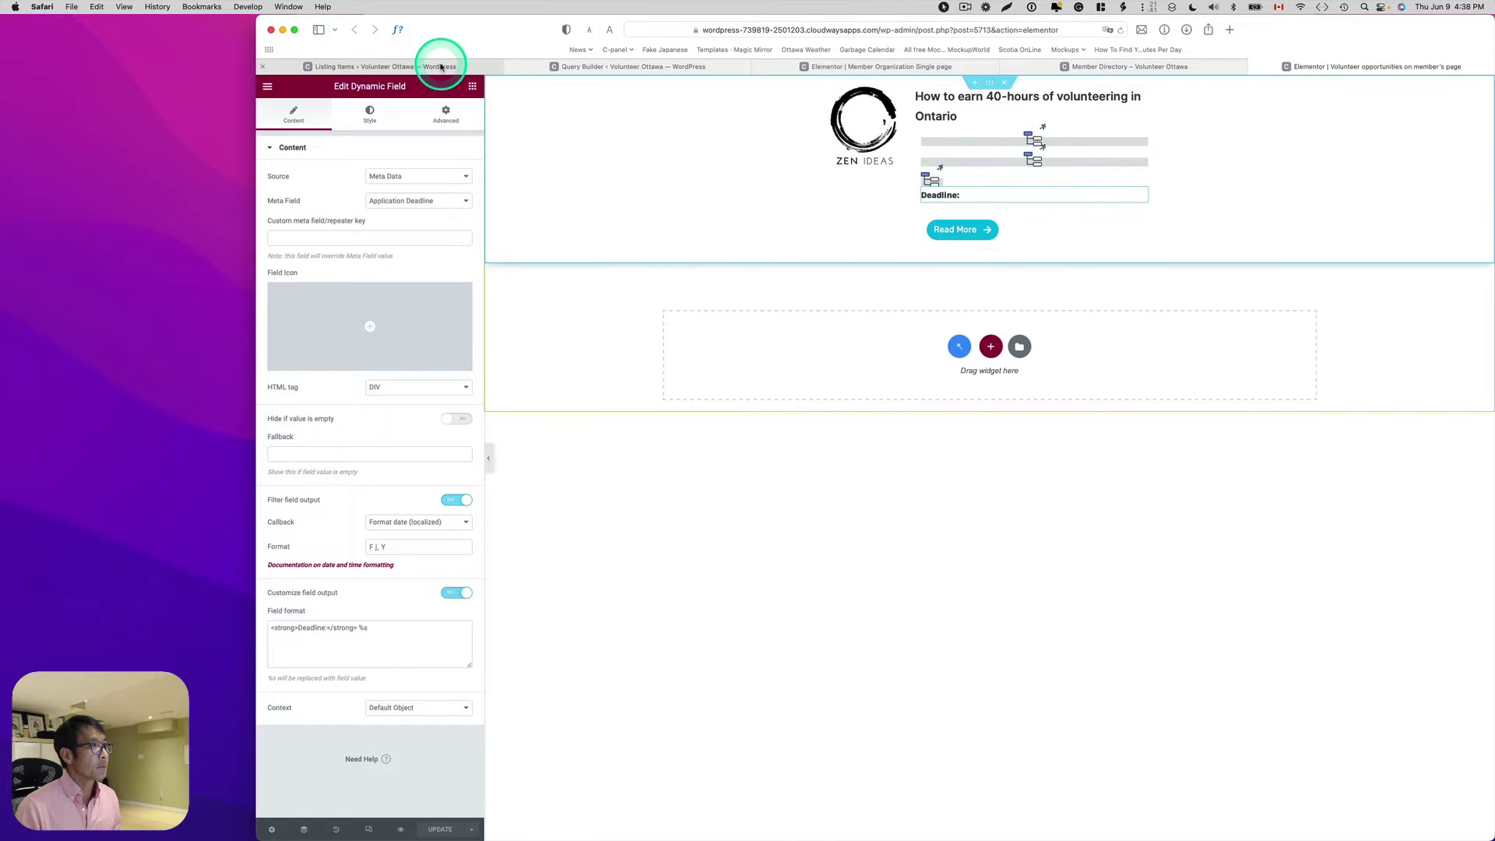
left_click(441, 67)
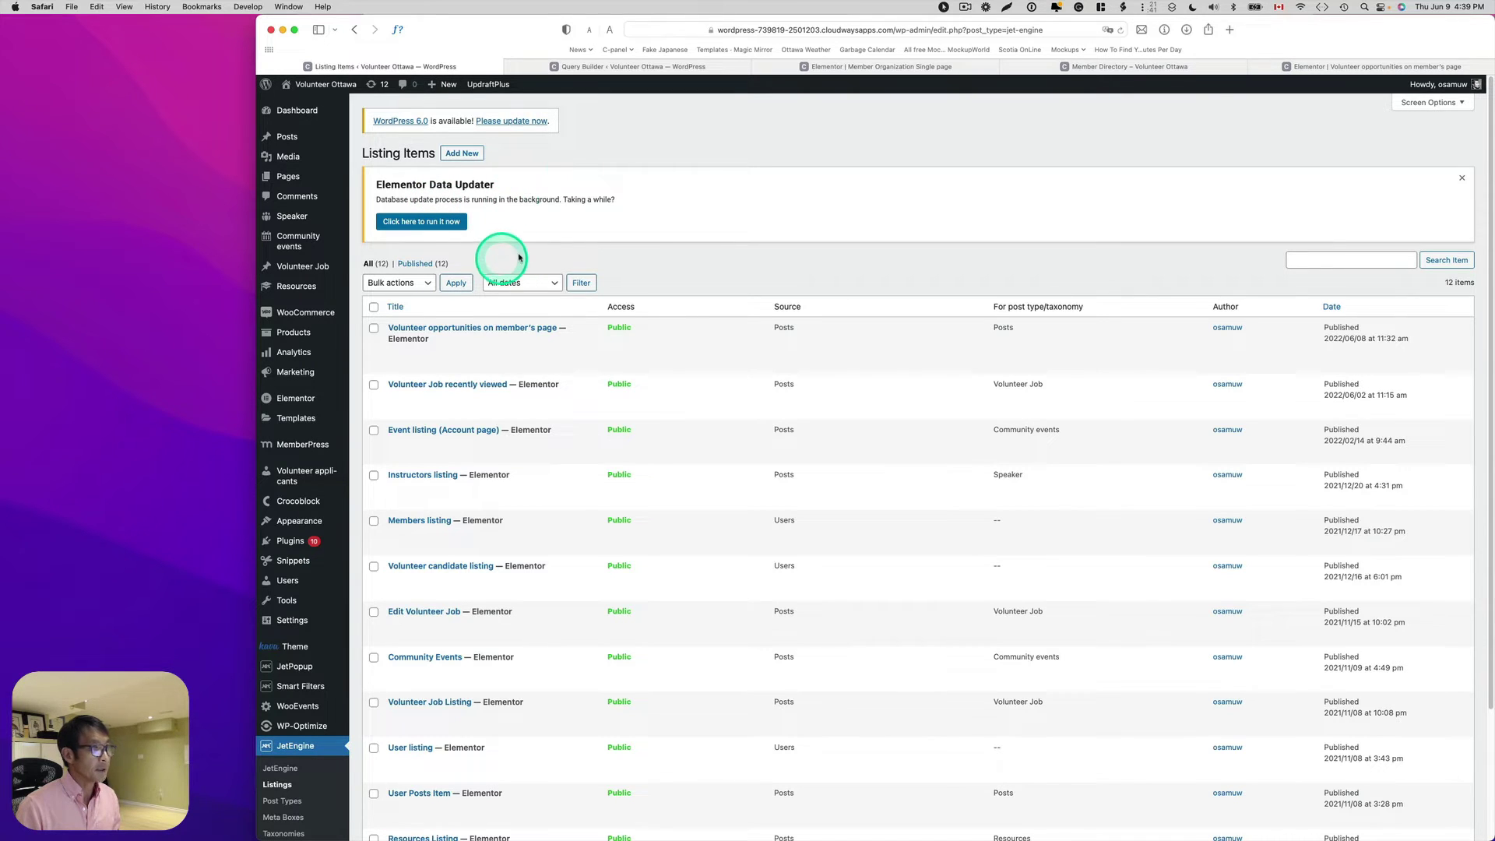
- Recheck the Ottawa Network for Education profile page, then go back to the Listing Items admin page
left_click(1100, 67)
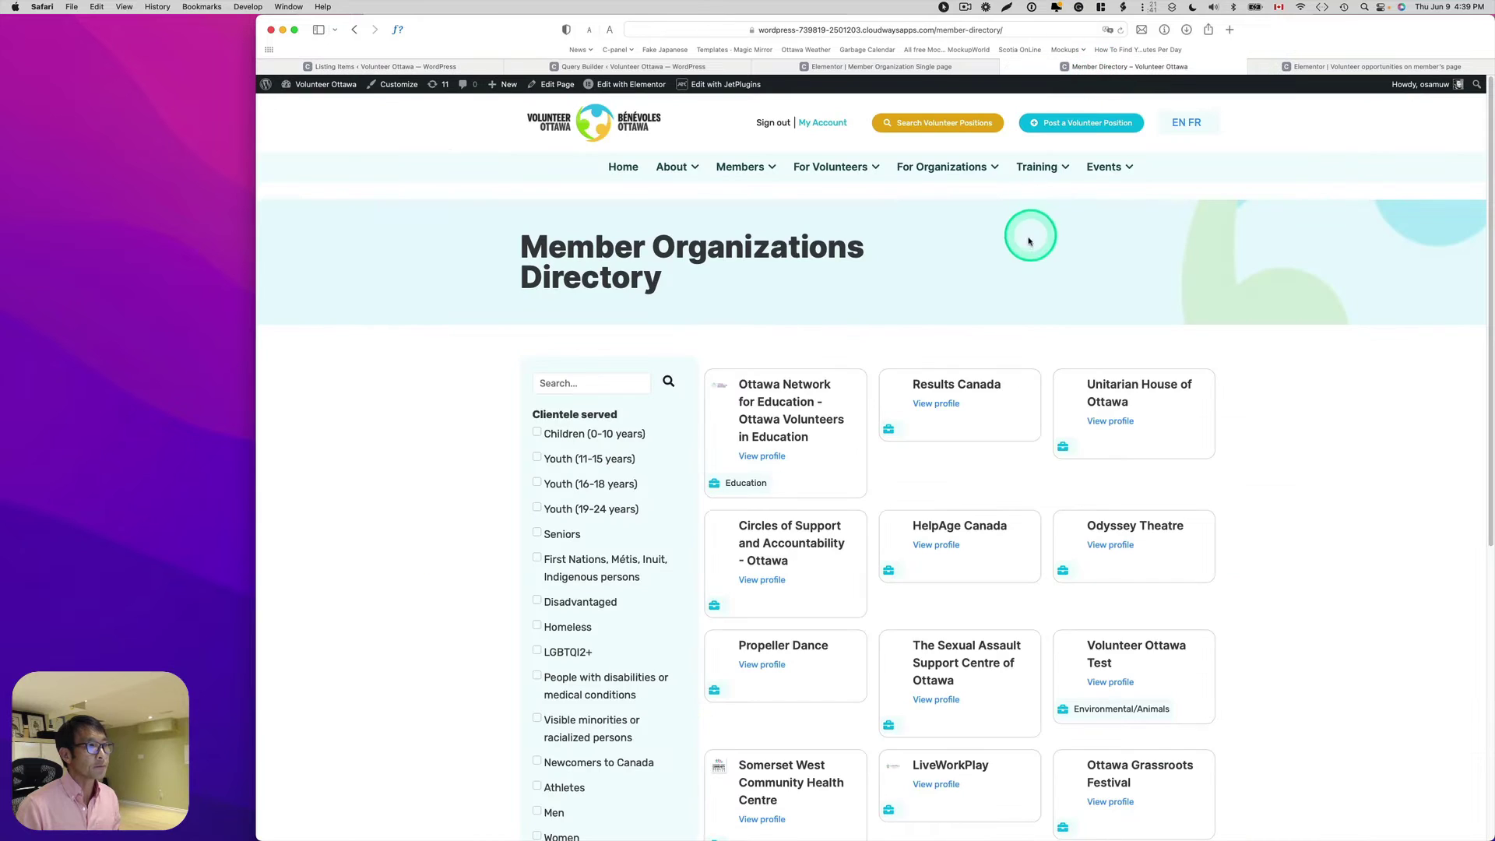
left_click(761, 458)
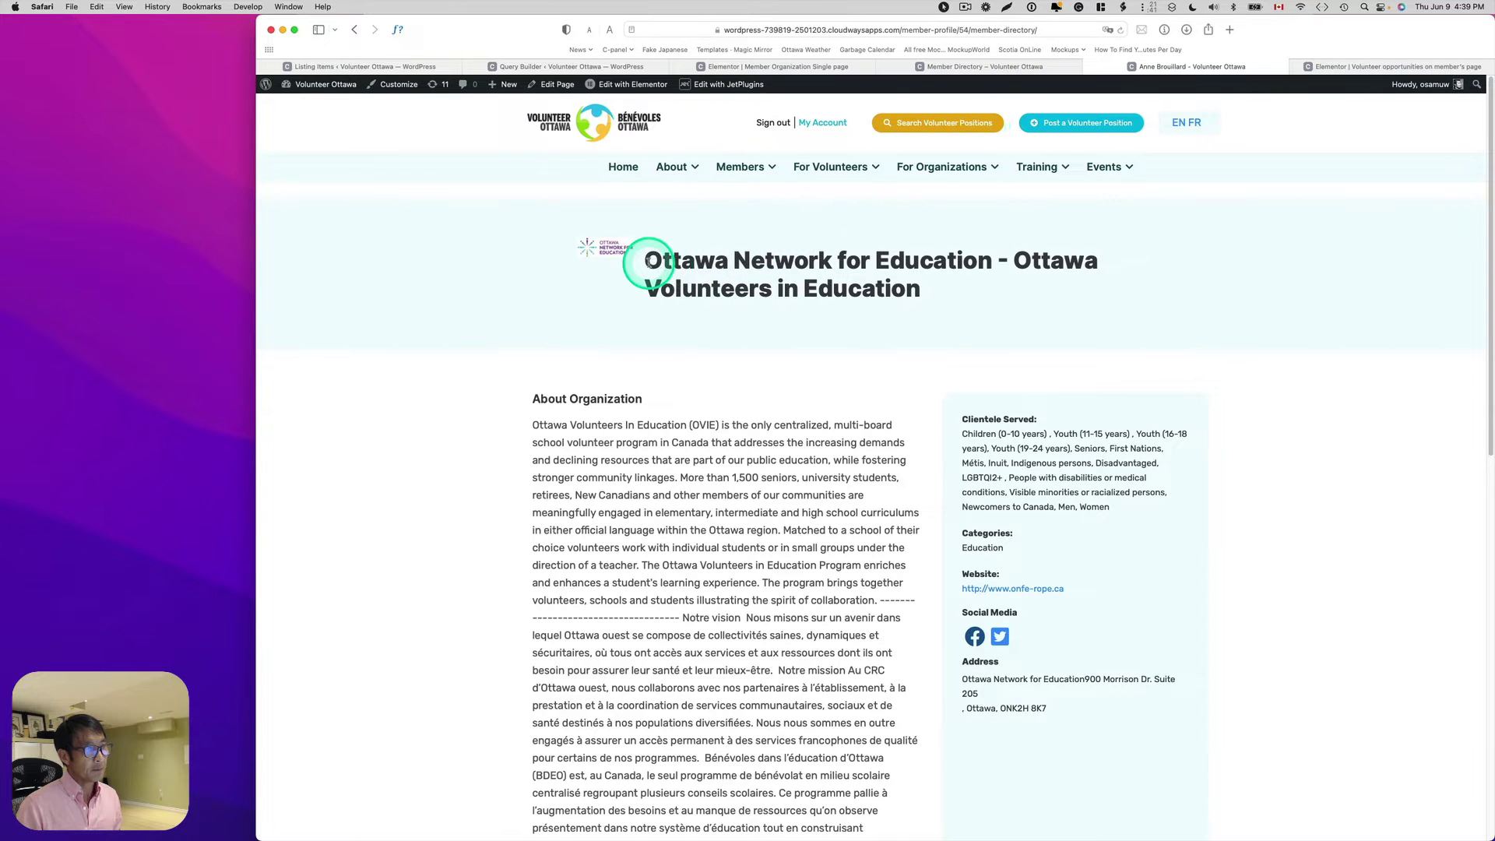
scroll(648, 263, "down", 4)
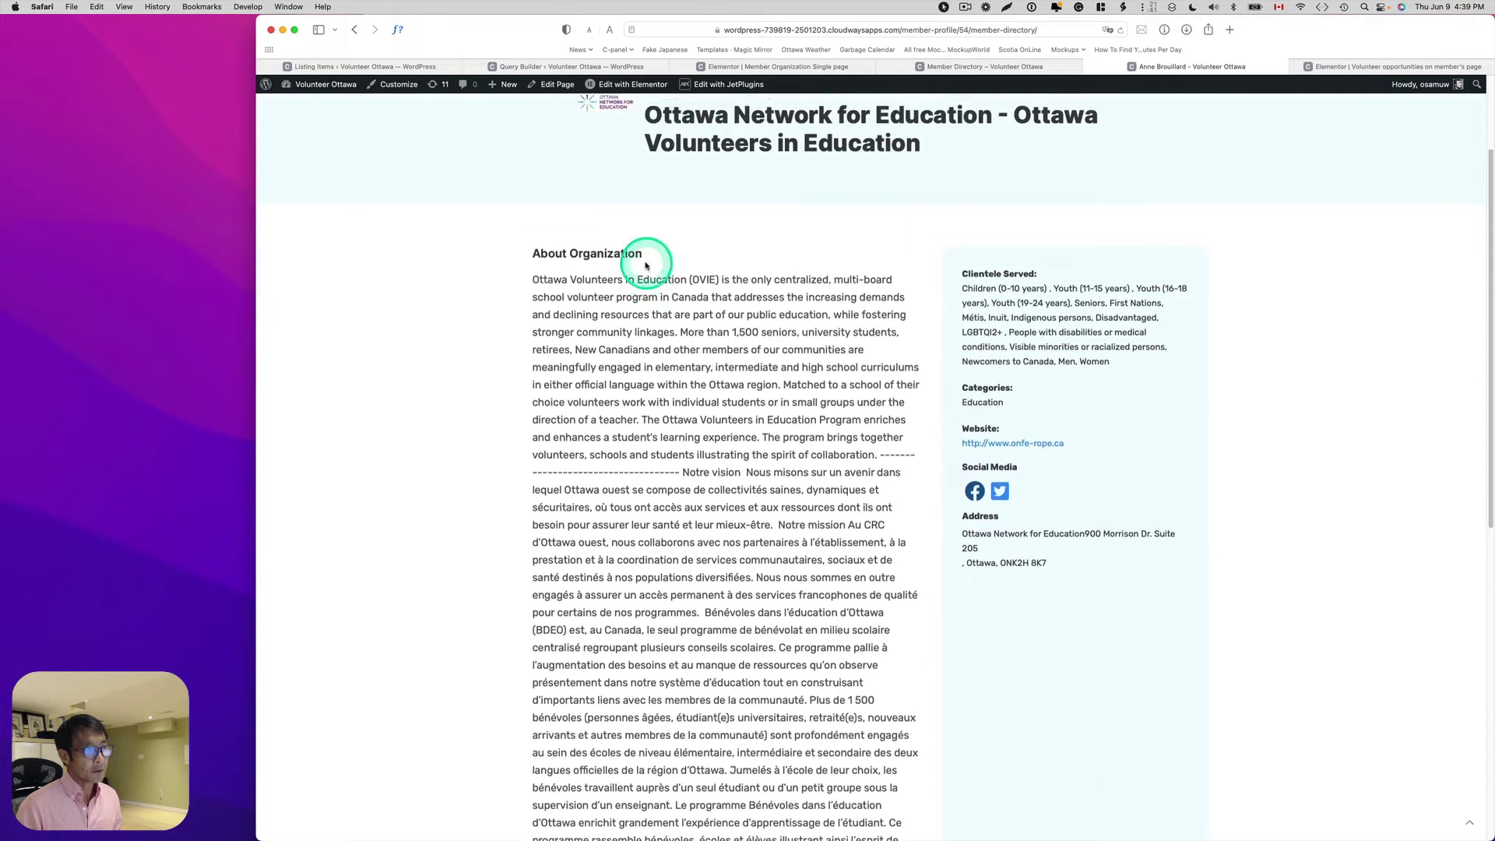
scroll(647, 265, "up", 4)
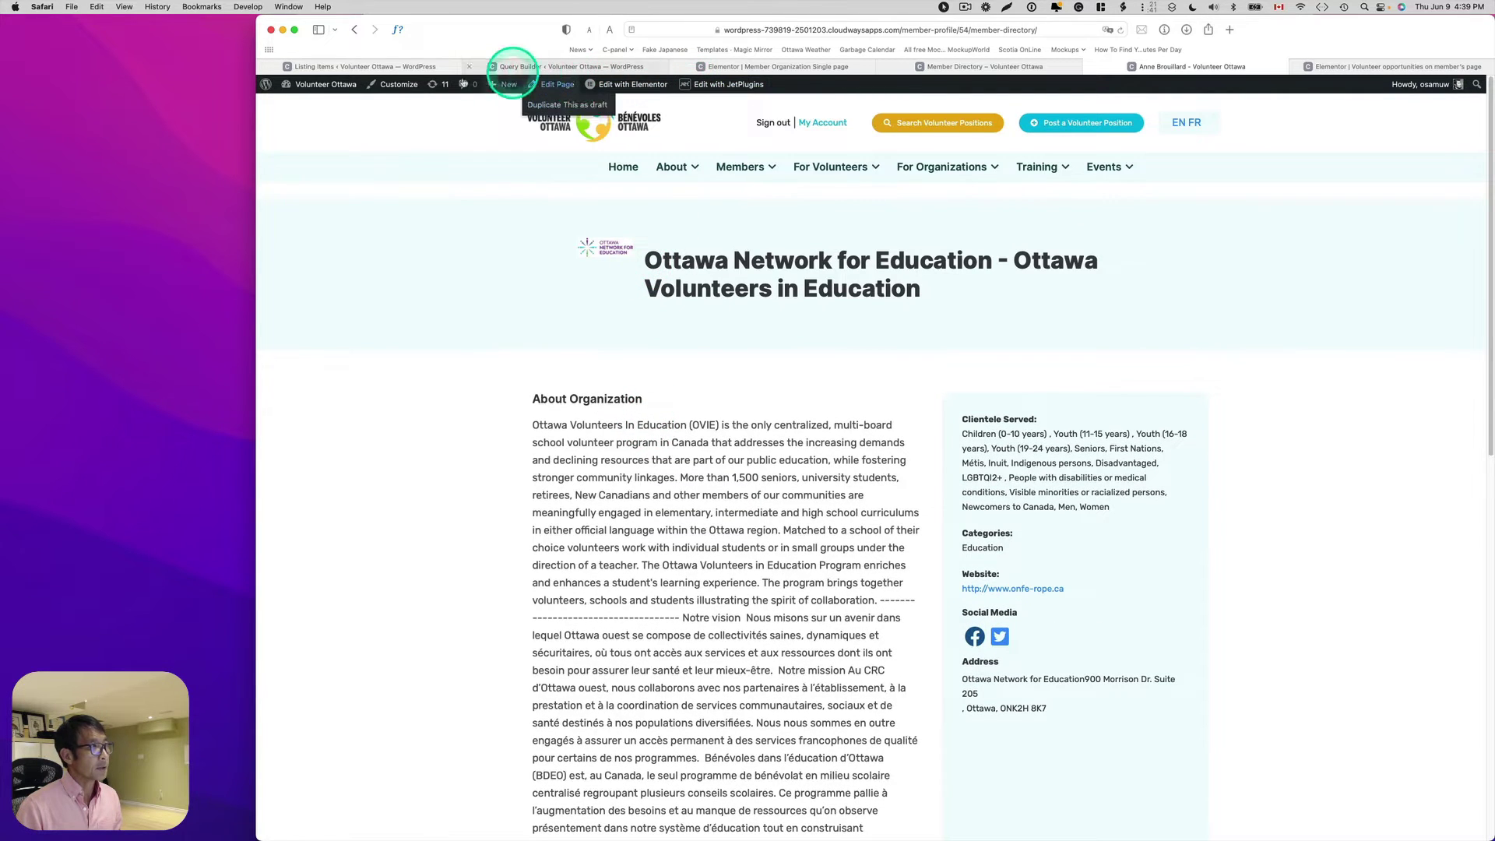
left_click(407, 68)
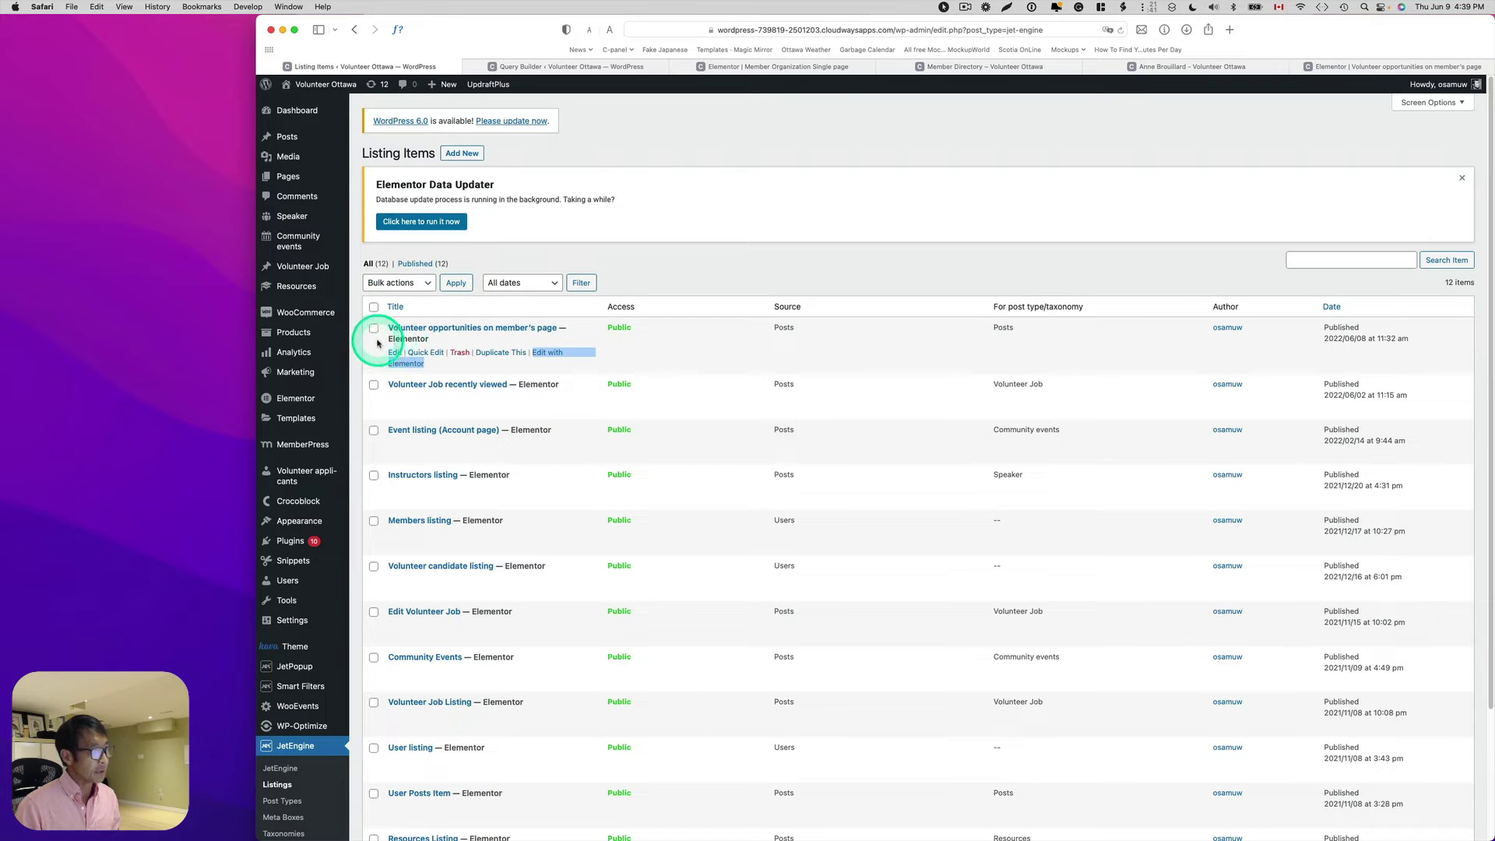
mouse_move(315, 420)
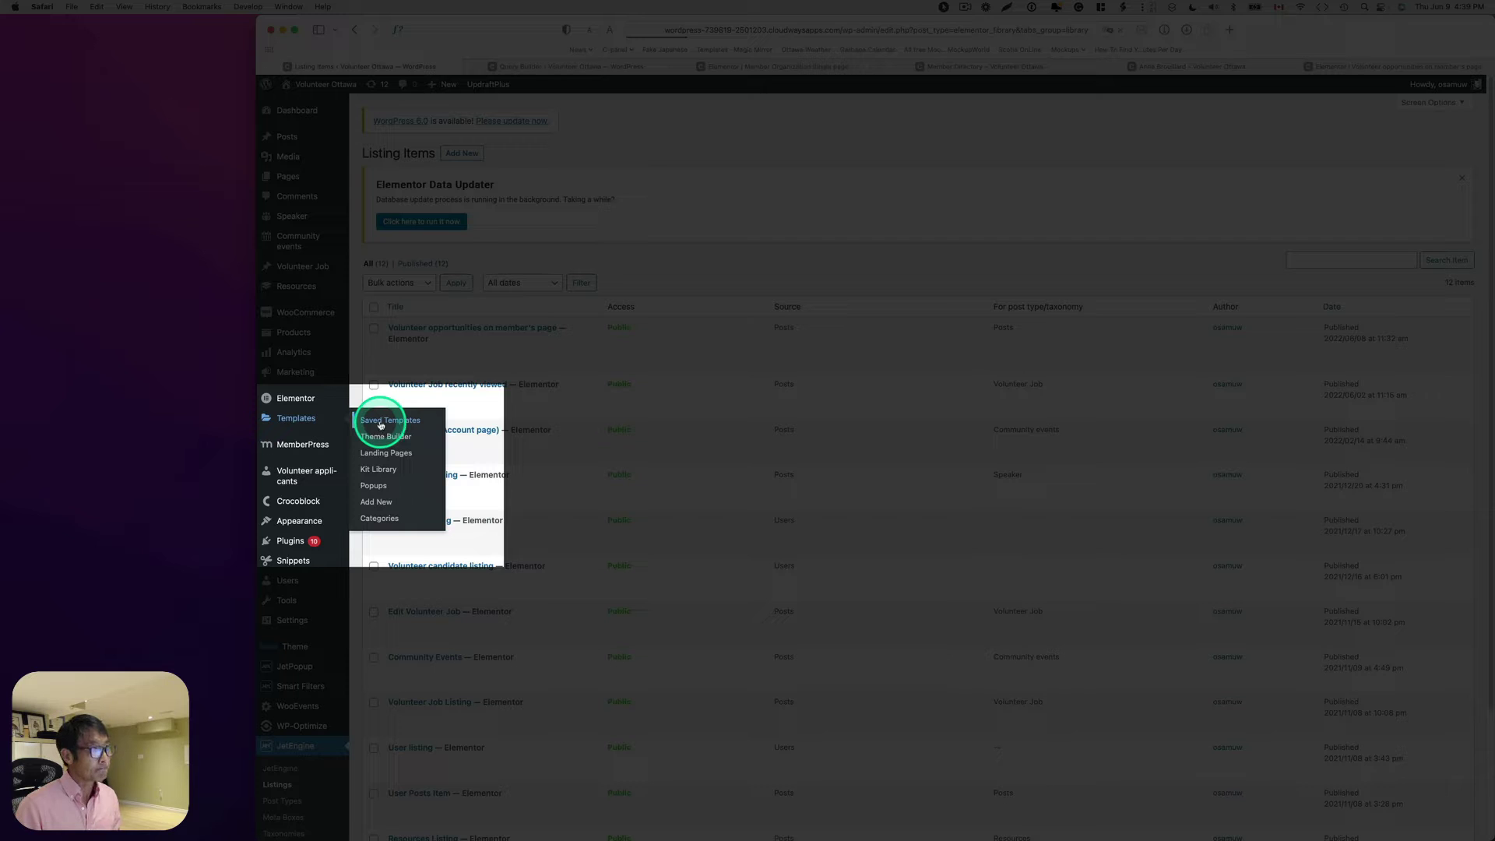
- Open the 'Member Organization Single page' template from Saved Templates in Elementor
left_click(380, 424)
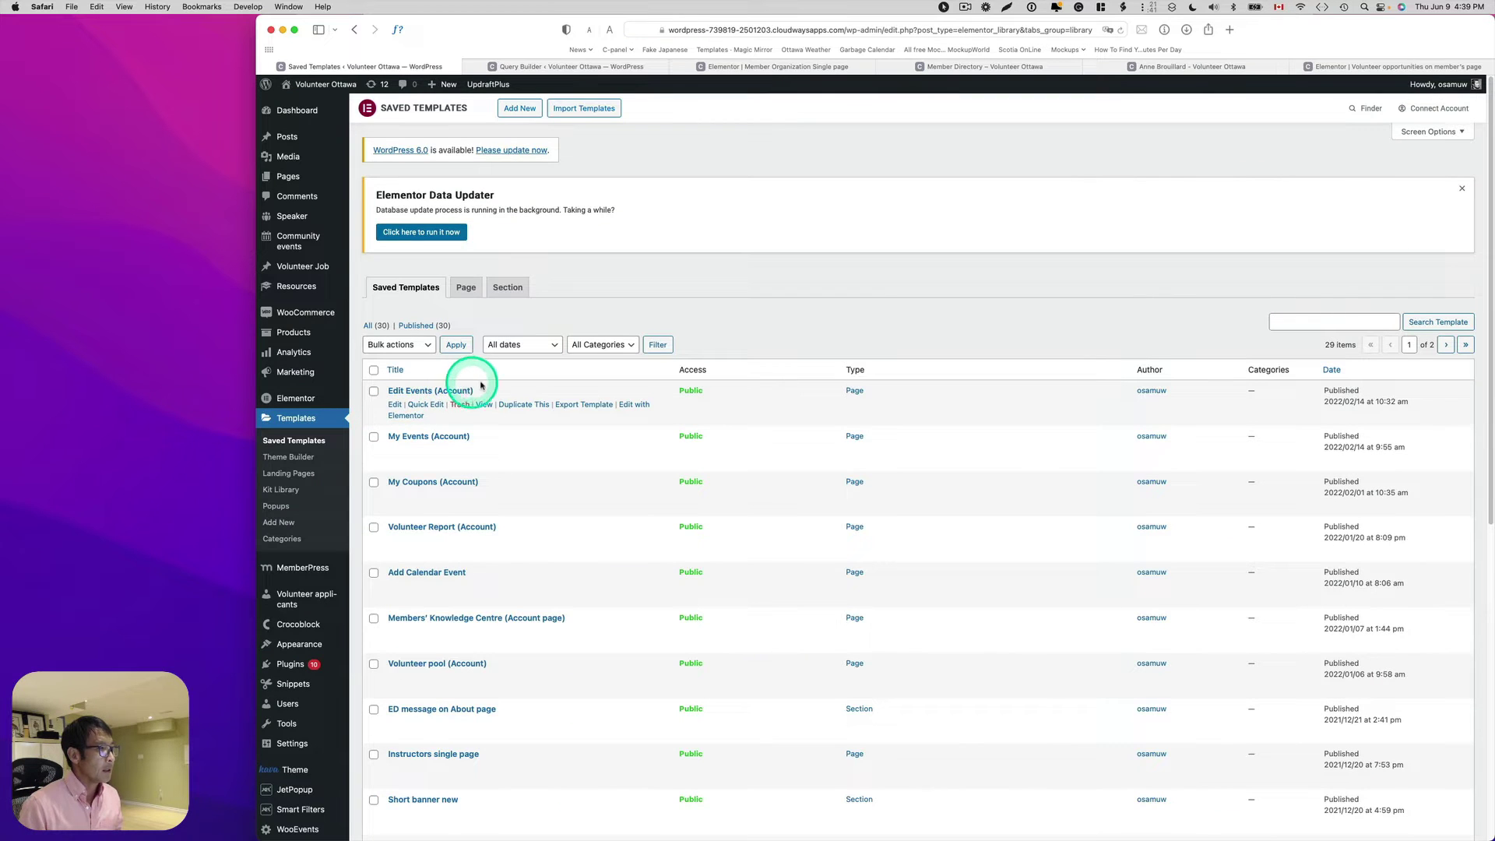
scroll(485, 385, "down", 5)
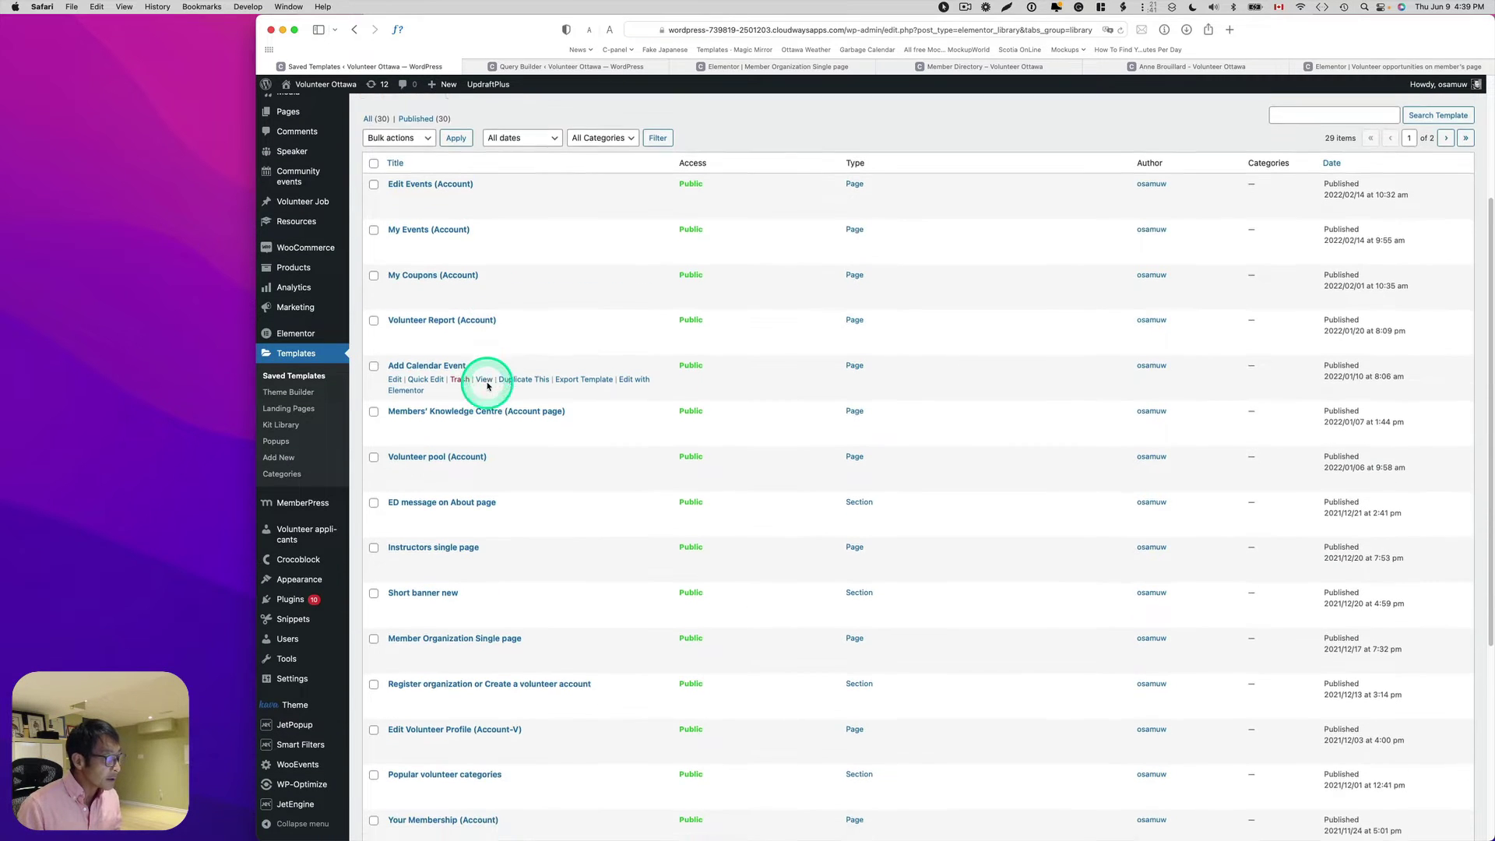
scroll(487, 386, "down", 1)
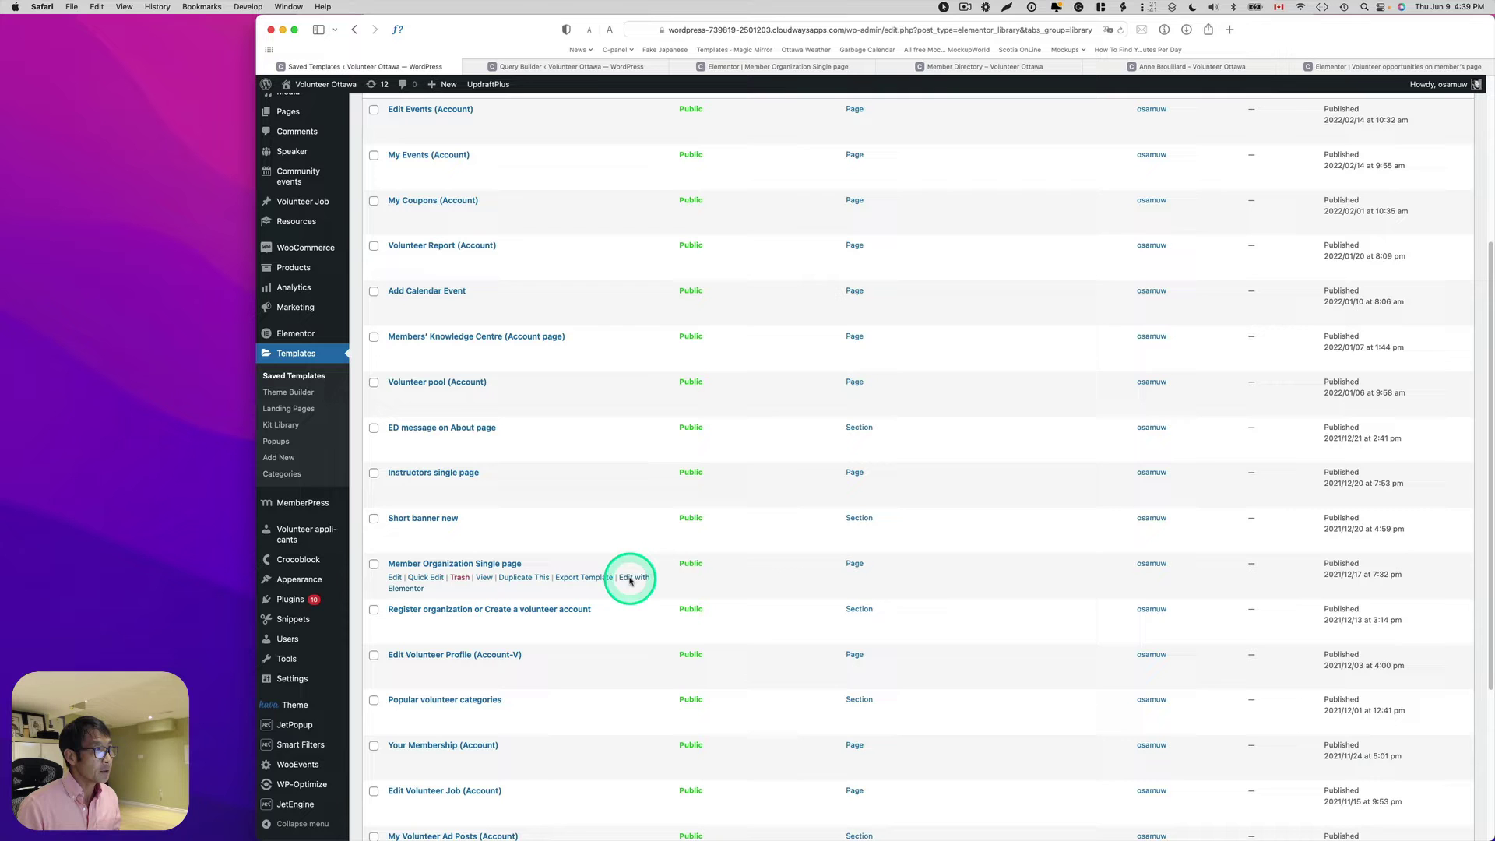
left_click(630, 578)
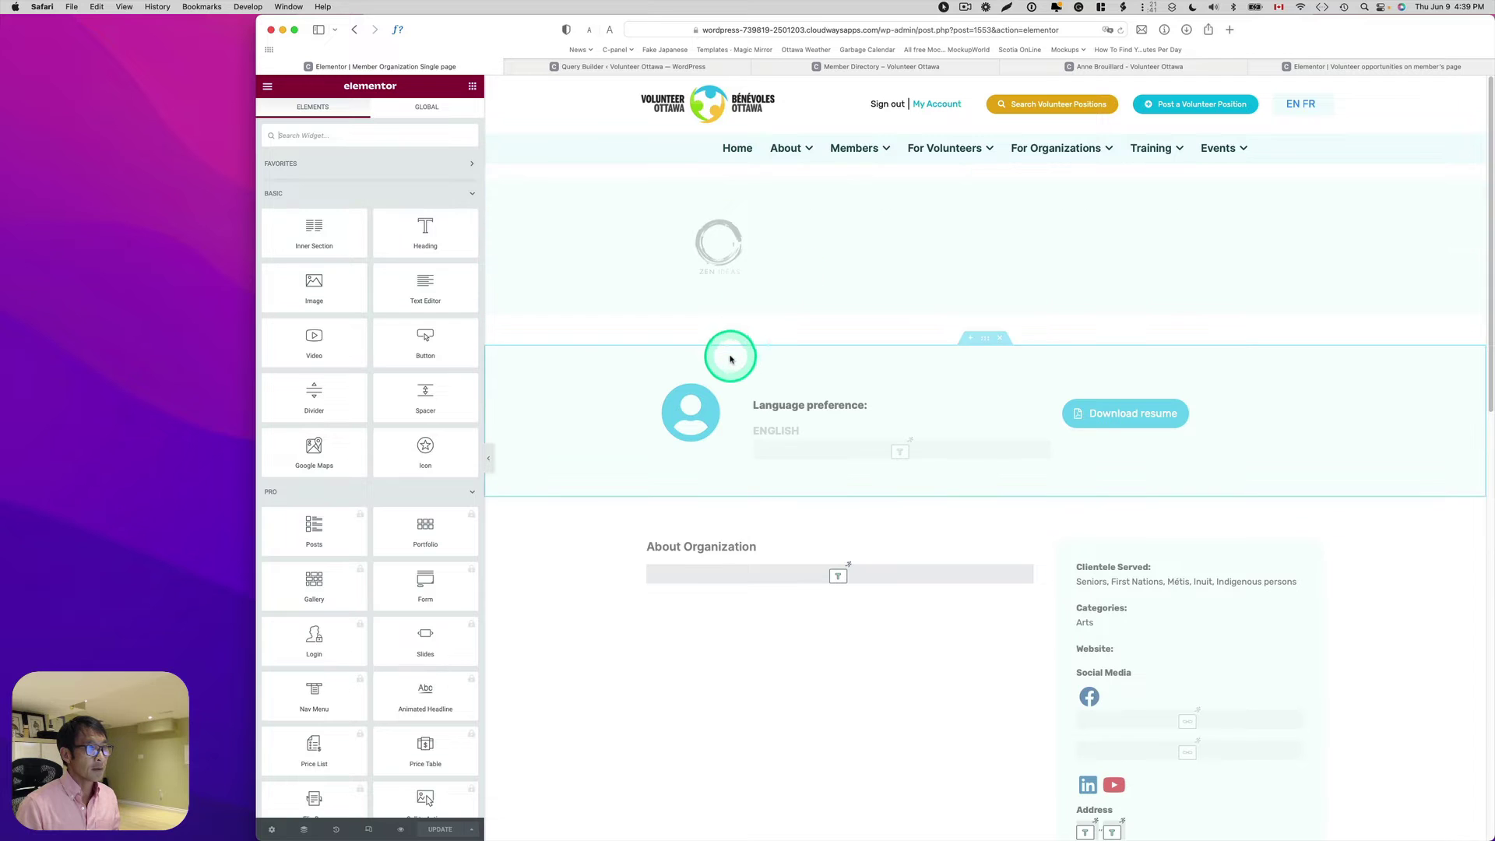
- Scroll the preview to the 'Volunteer opportunities from this organization' section showing 'No data was found'
scroll(724, 356, "down", 3)
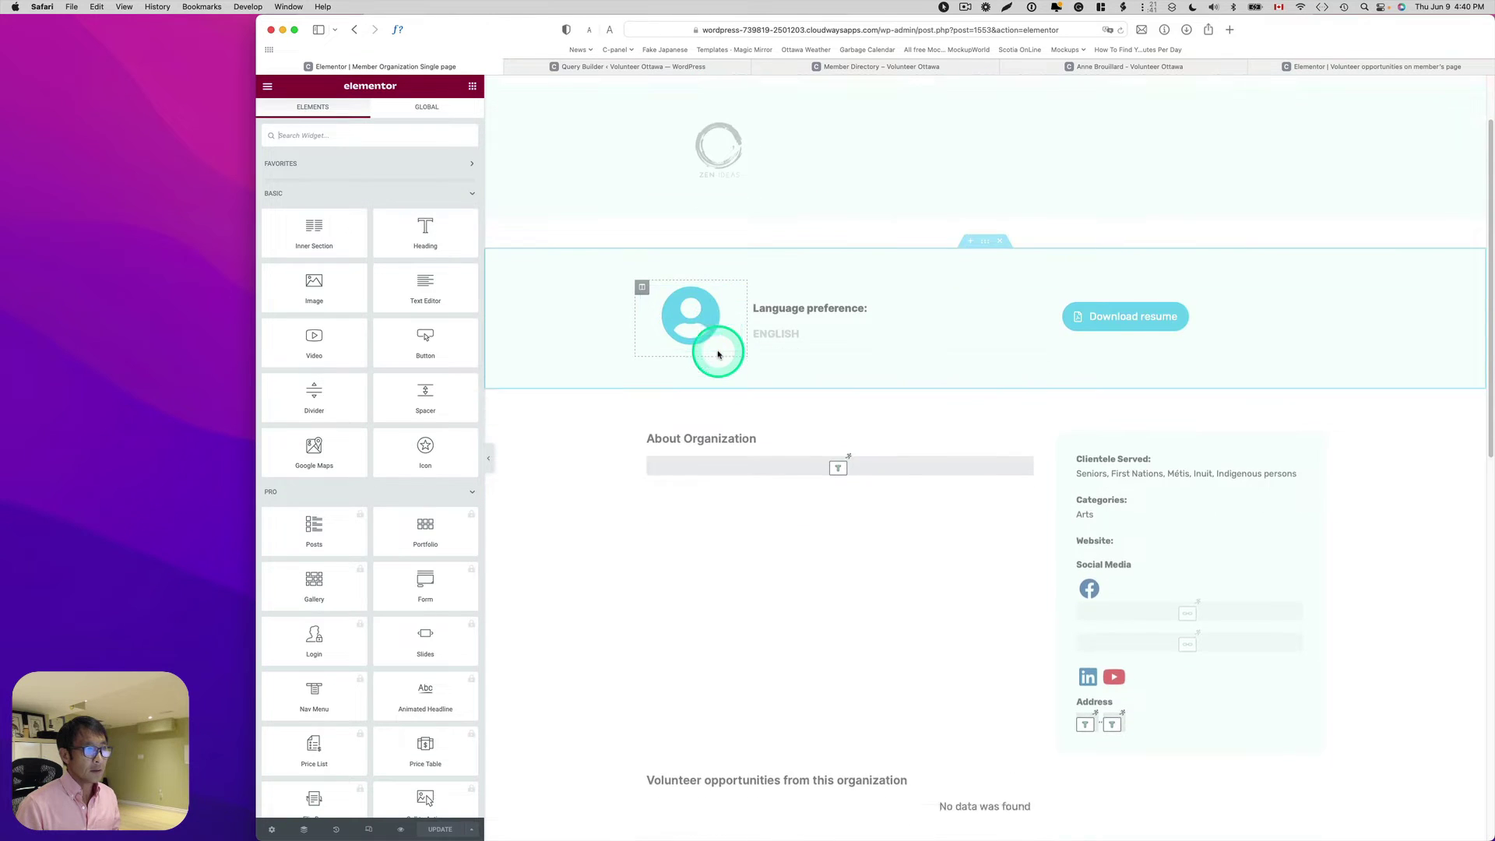
scroll(718, 354, "down", 3)
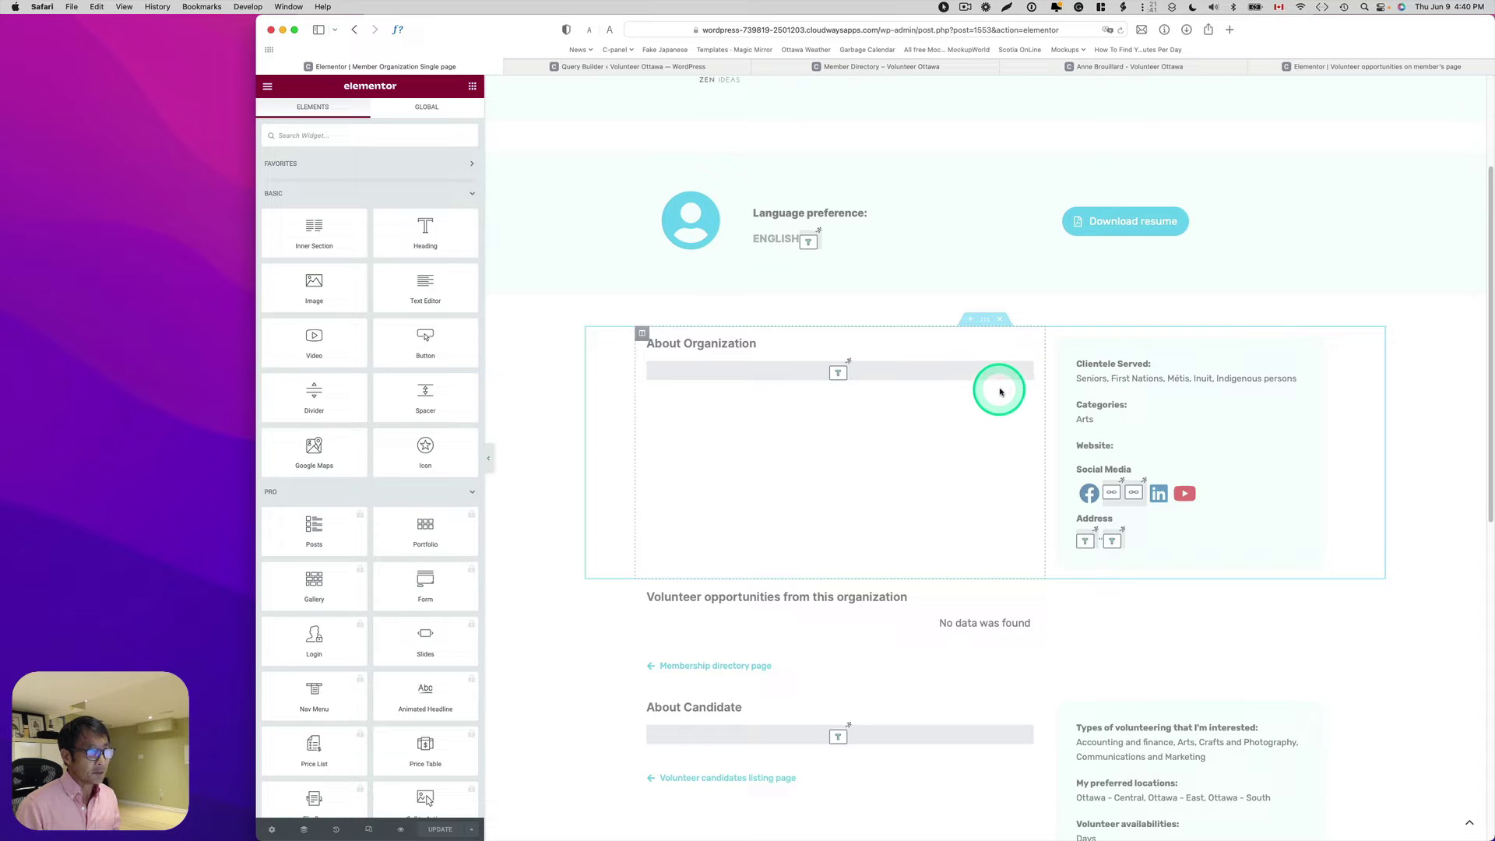
scroll(975, 391, "down", 1)
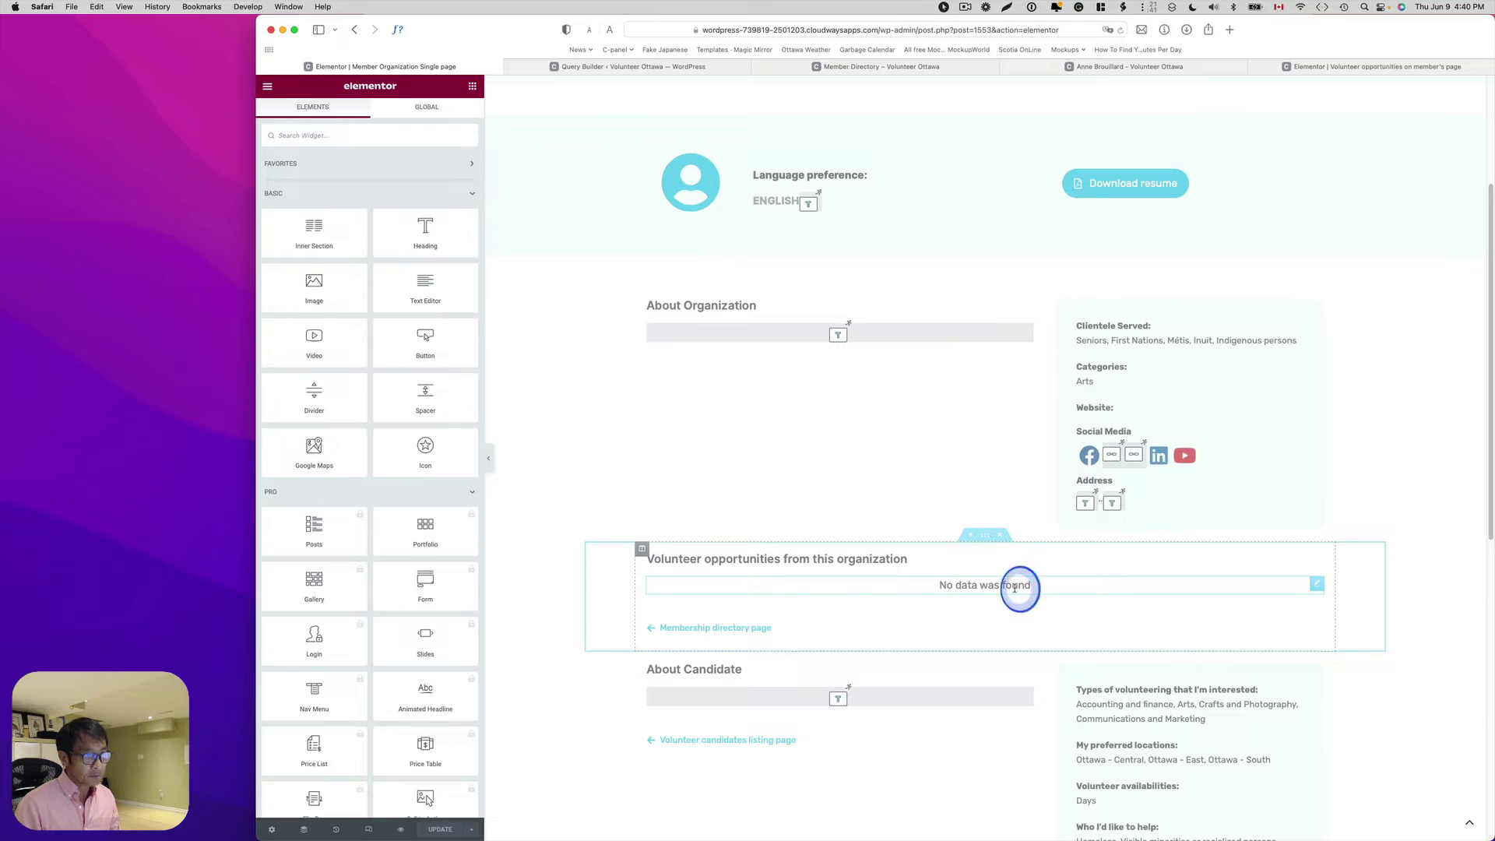
- Check the old Listing Grid's settings (volunteer-opportunities, 3 columns, 6 posts) and delete the widget
left_click(1015, 589)
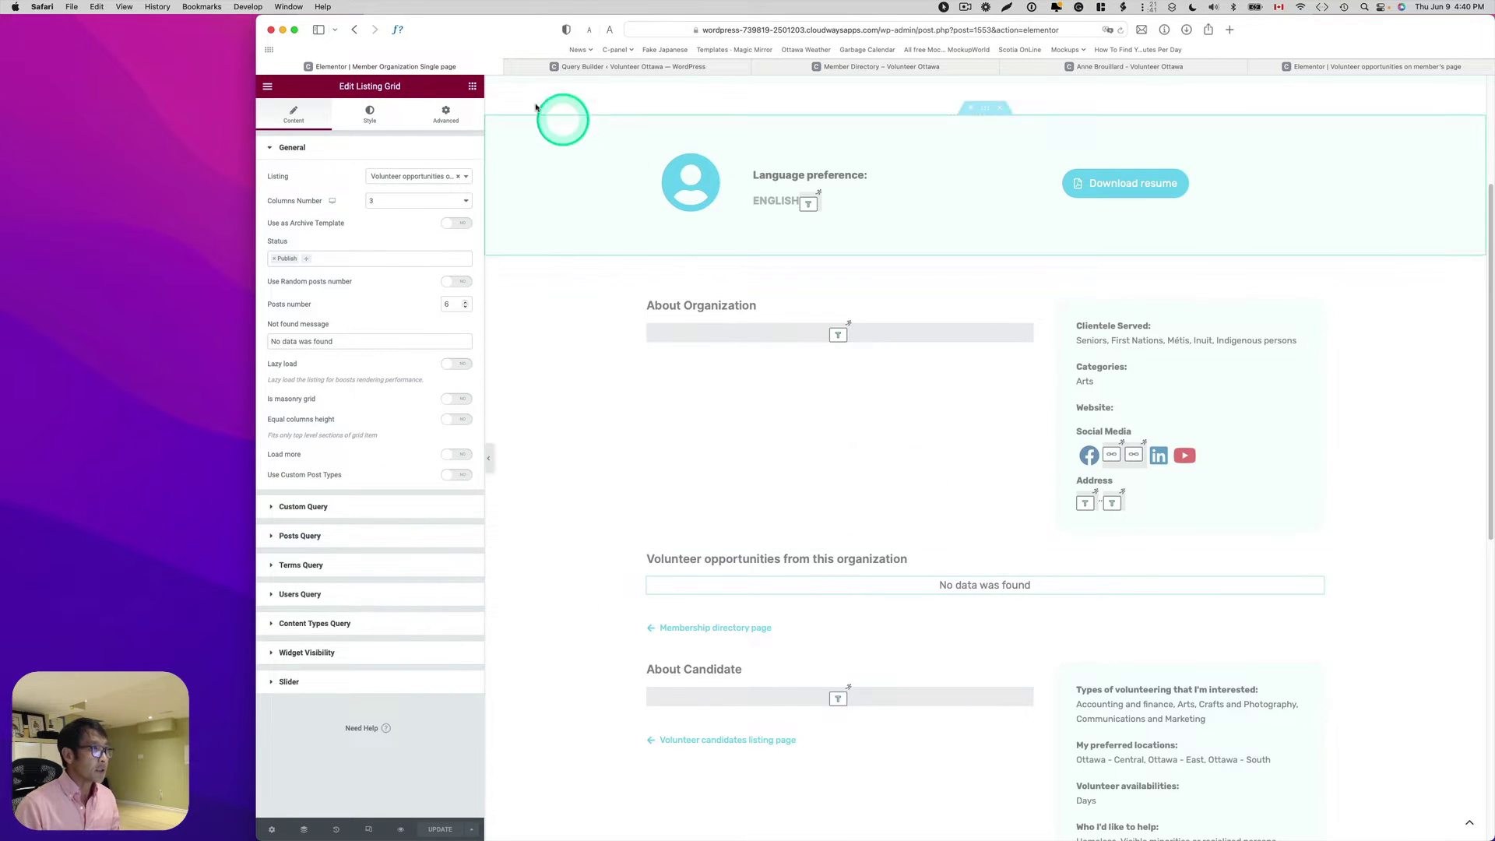
left_click(472, 86)
right_click(1314, 583)
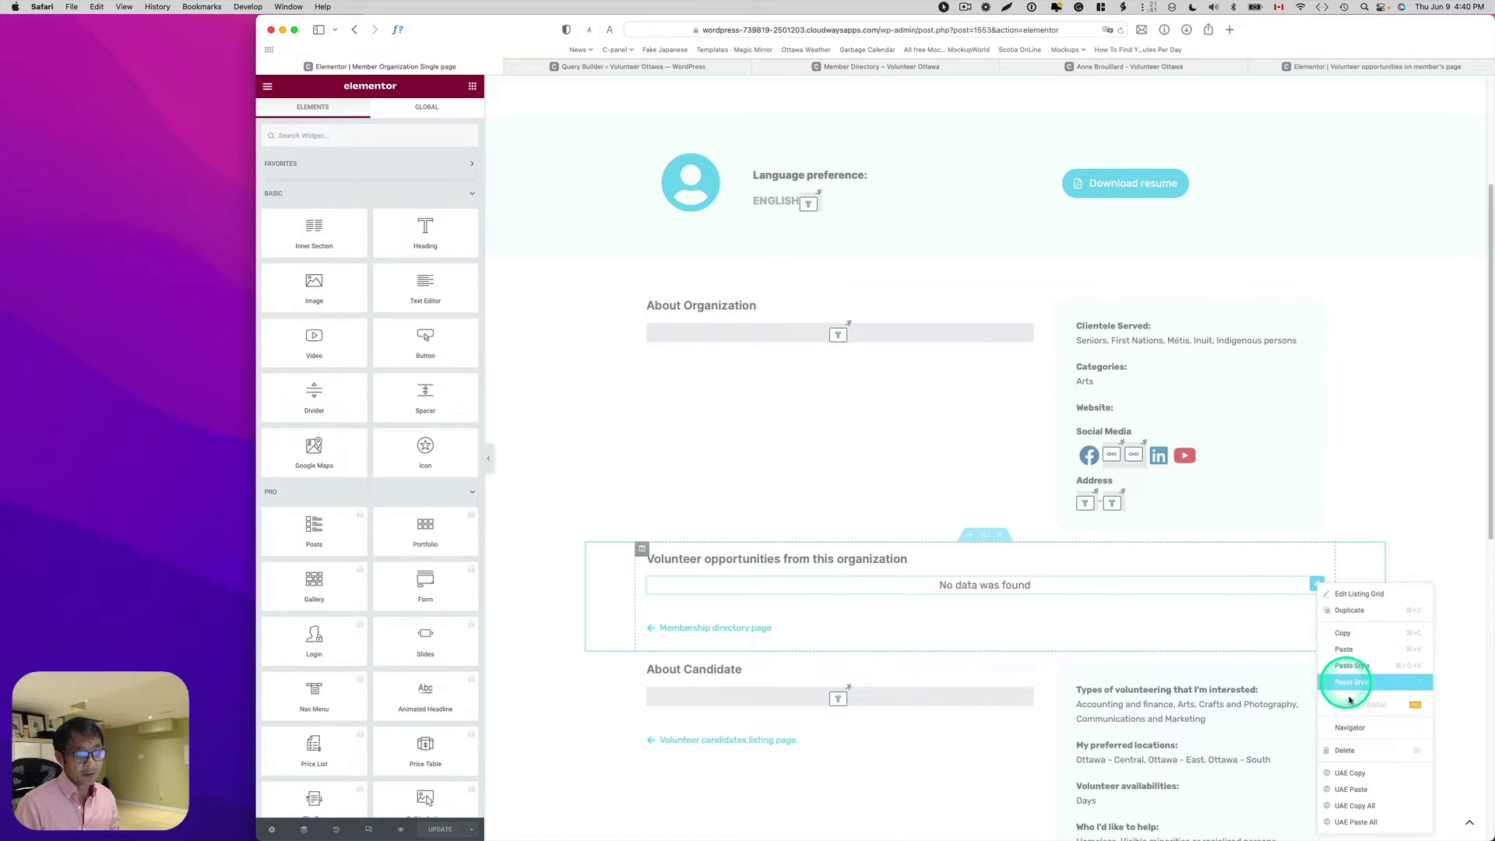
left_click(1344, 752)
- Add a new Listing Grid widget below the opportunities heading
left_click(886, 558)
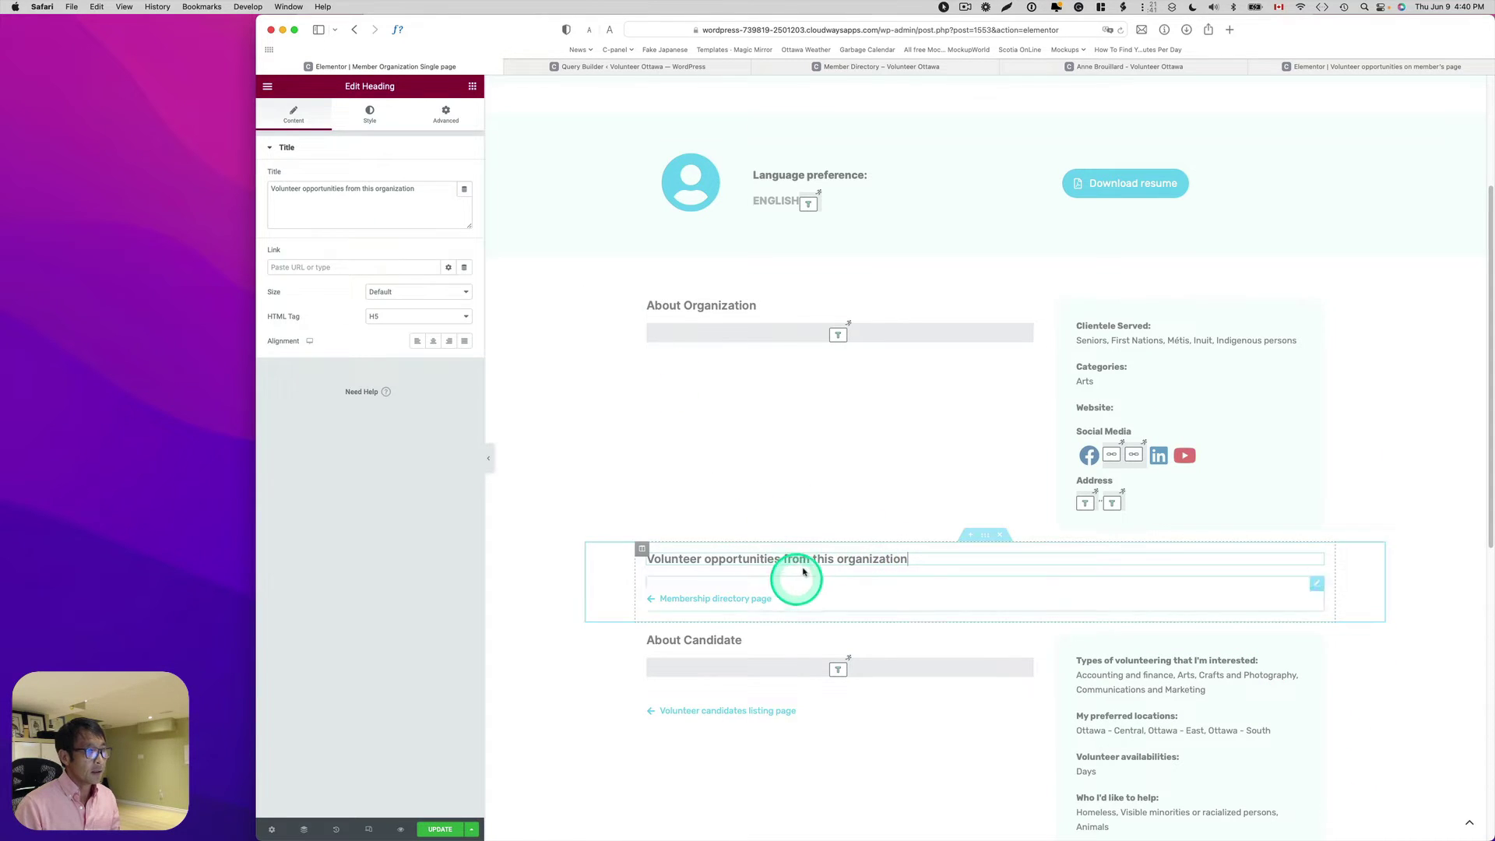
left_click(472, 87)
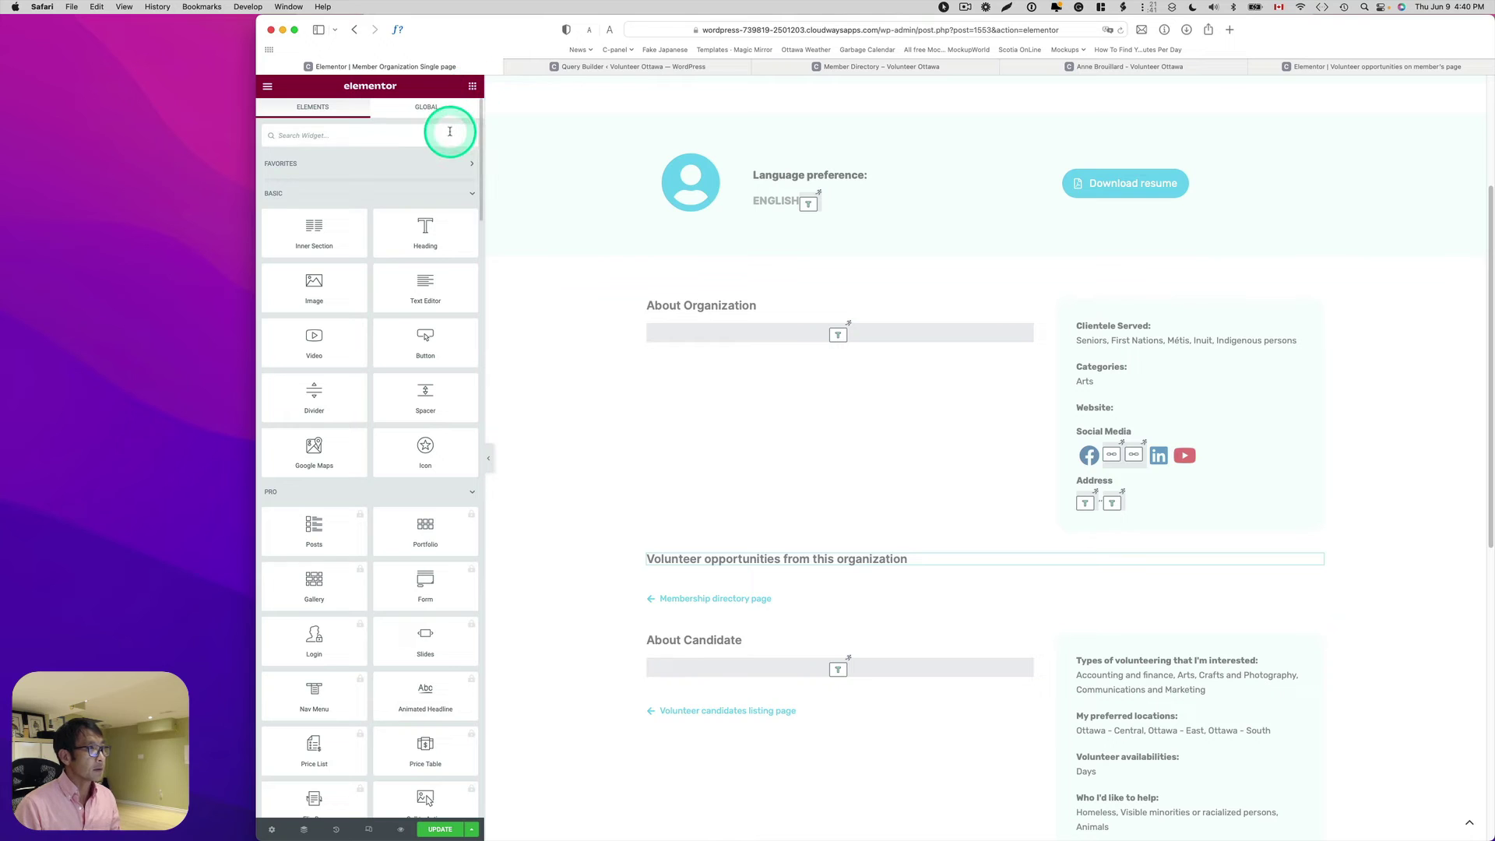
type("grid")
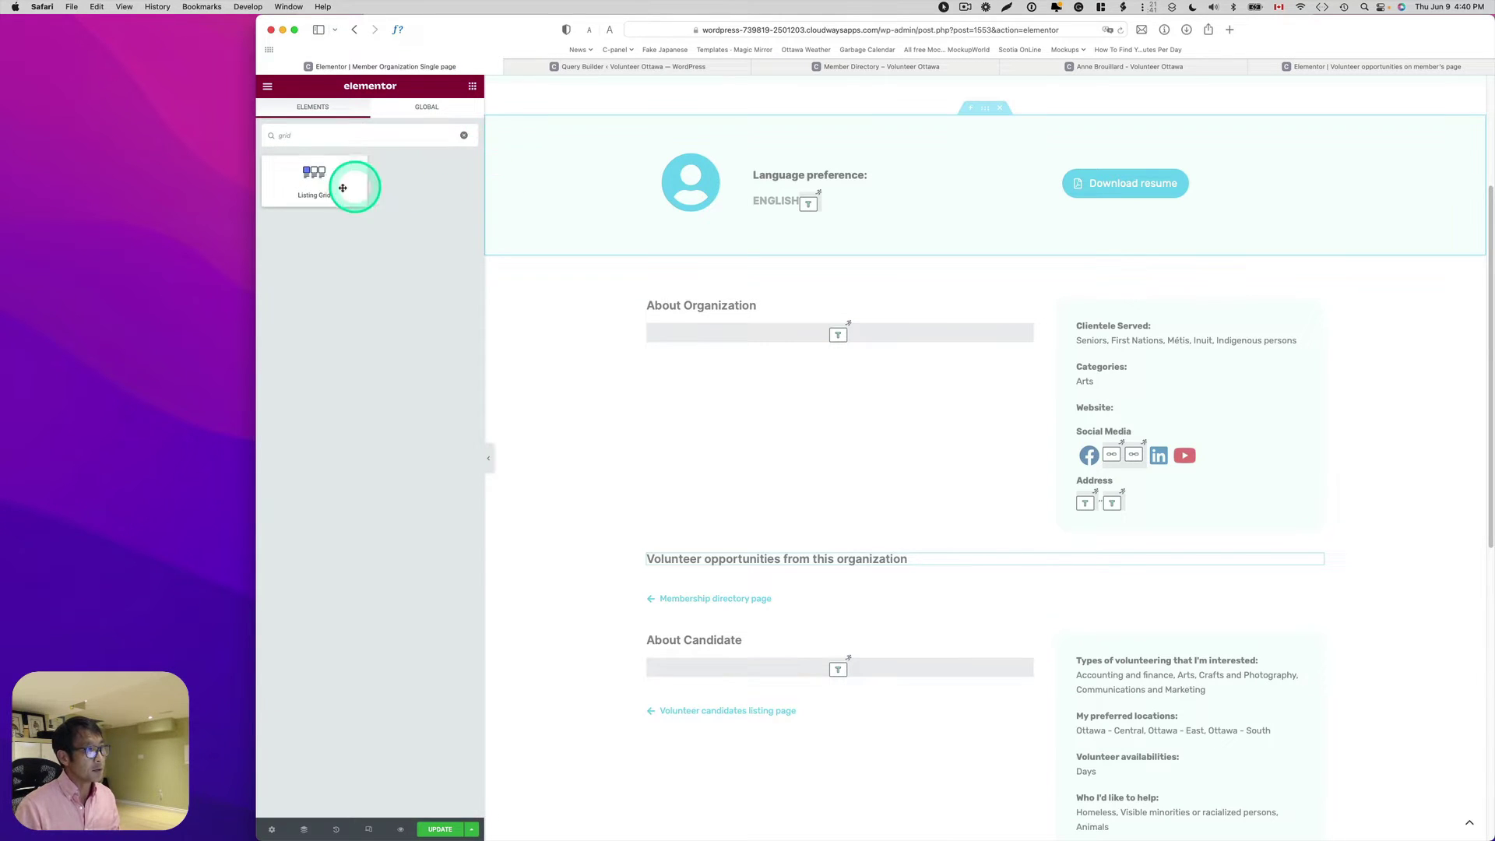
left_click_drag(327, 178, 803, 582)
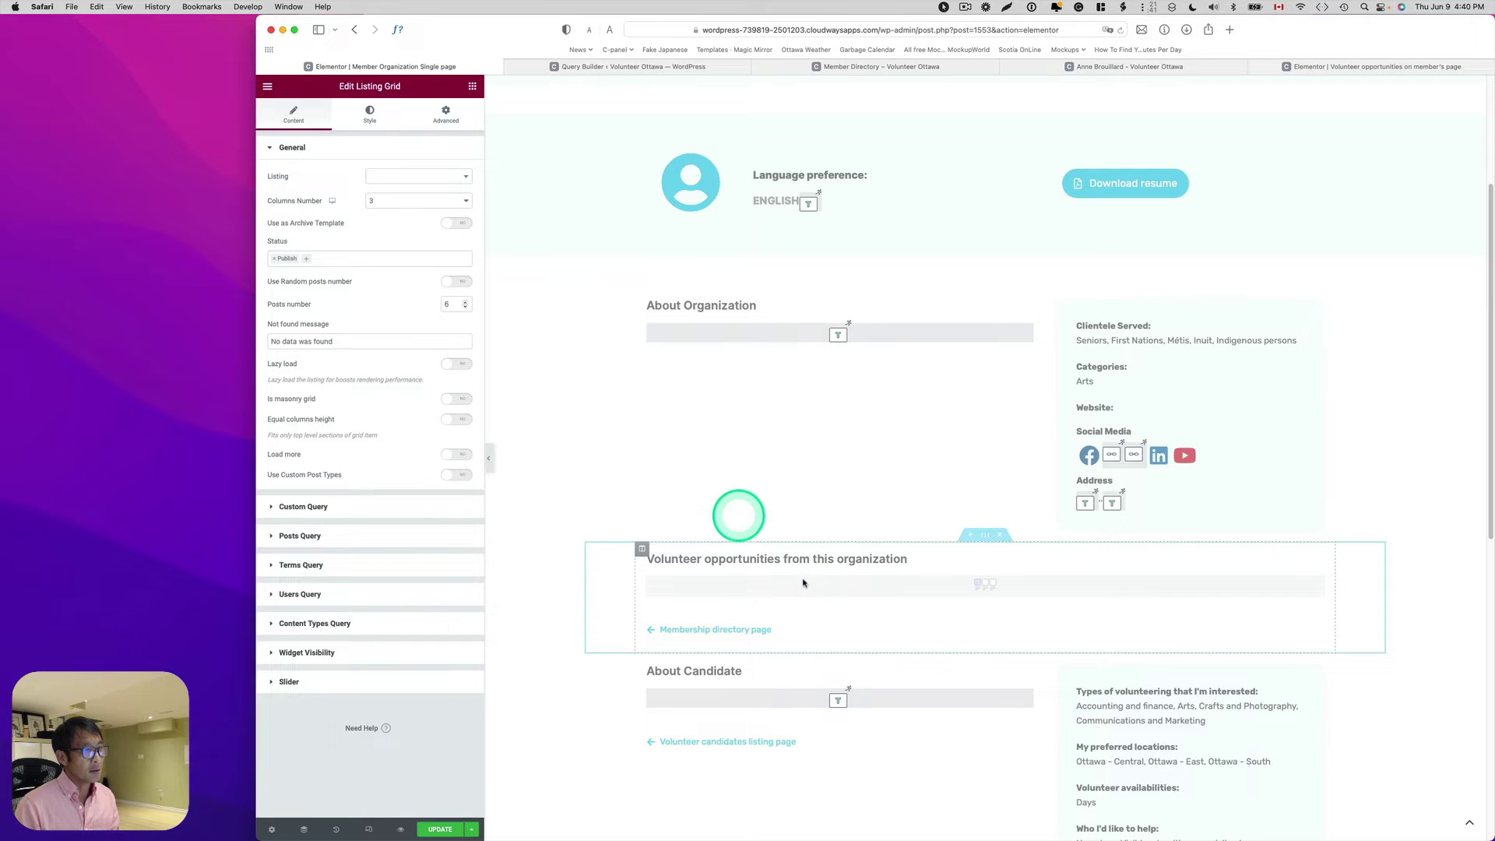
- Set the grid's listing to 'Volunteer opportunities on member's page', showing two opportunity cards
left_click(420, 176)
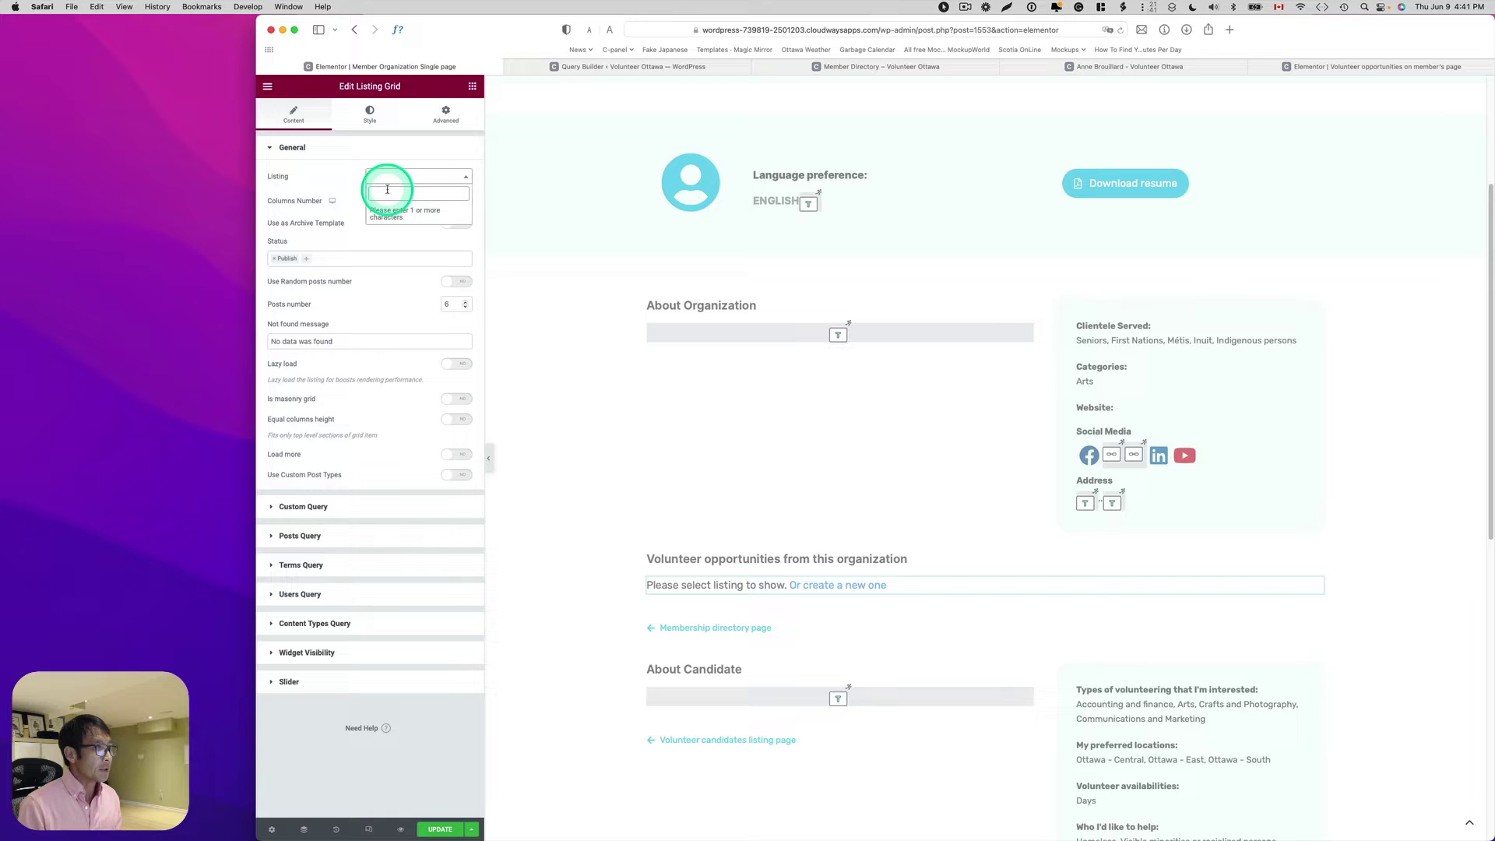
left_click_drag(1494, 327, 614, 120)
left_click(451, 421)
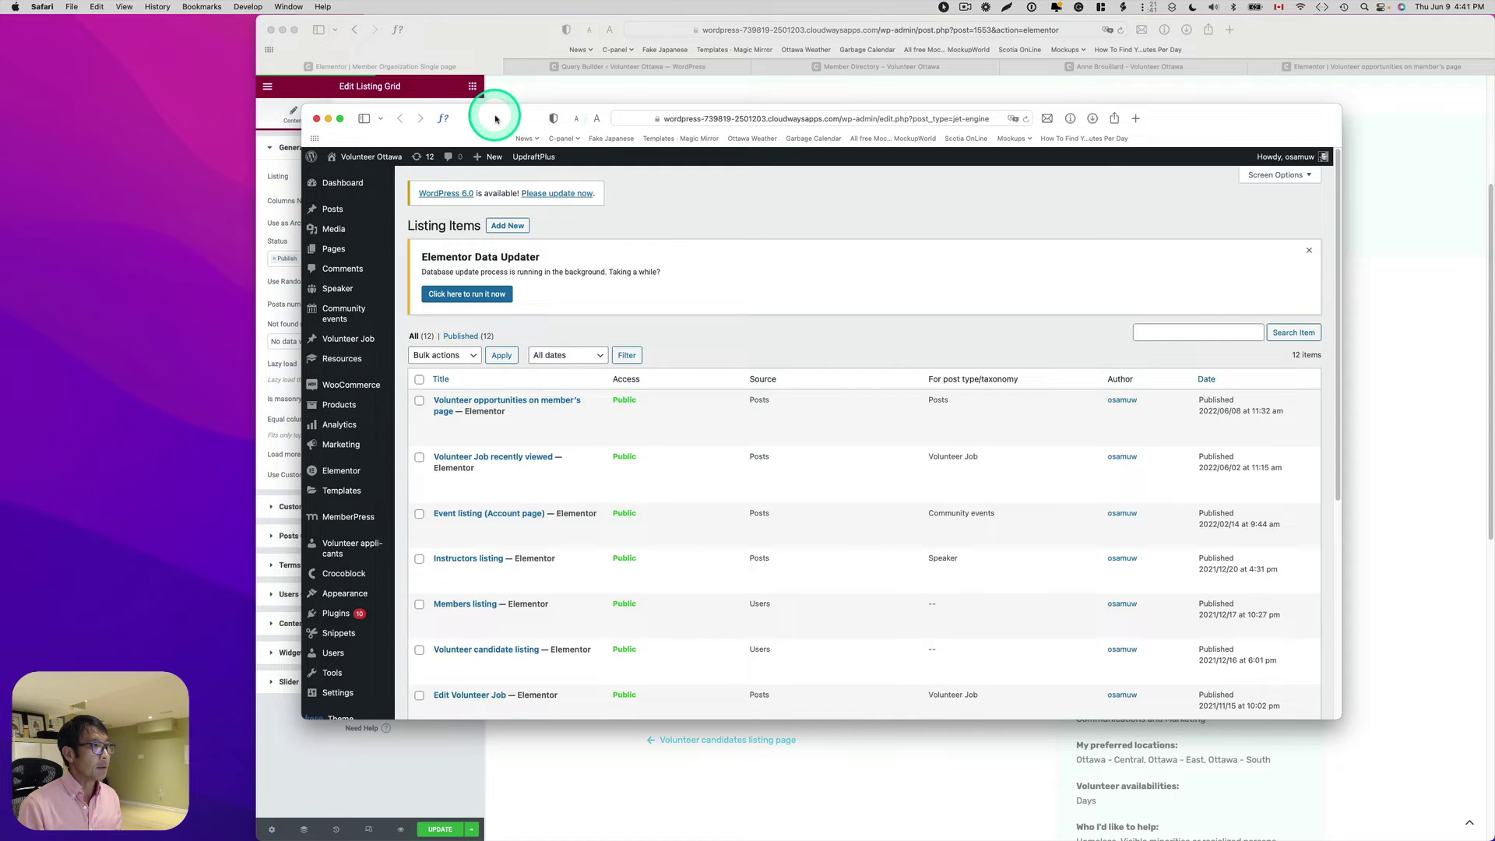
left_click_drag(493, 109, 1494, 179)
left_click(396, 193)
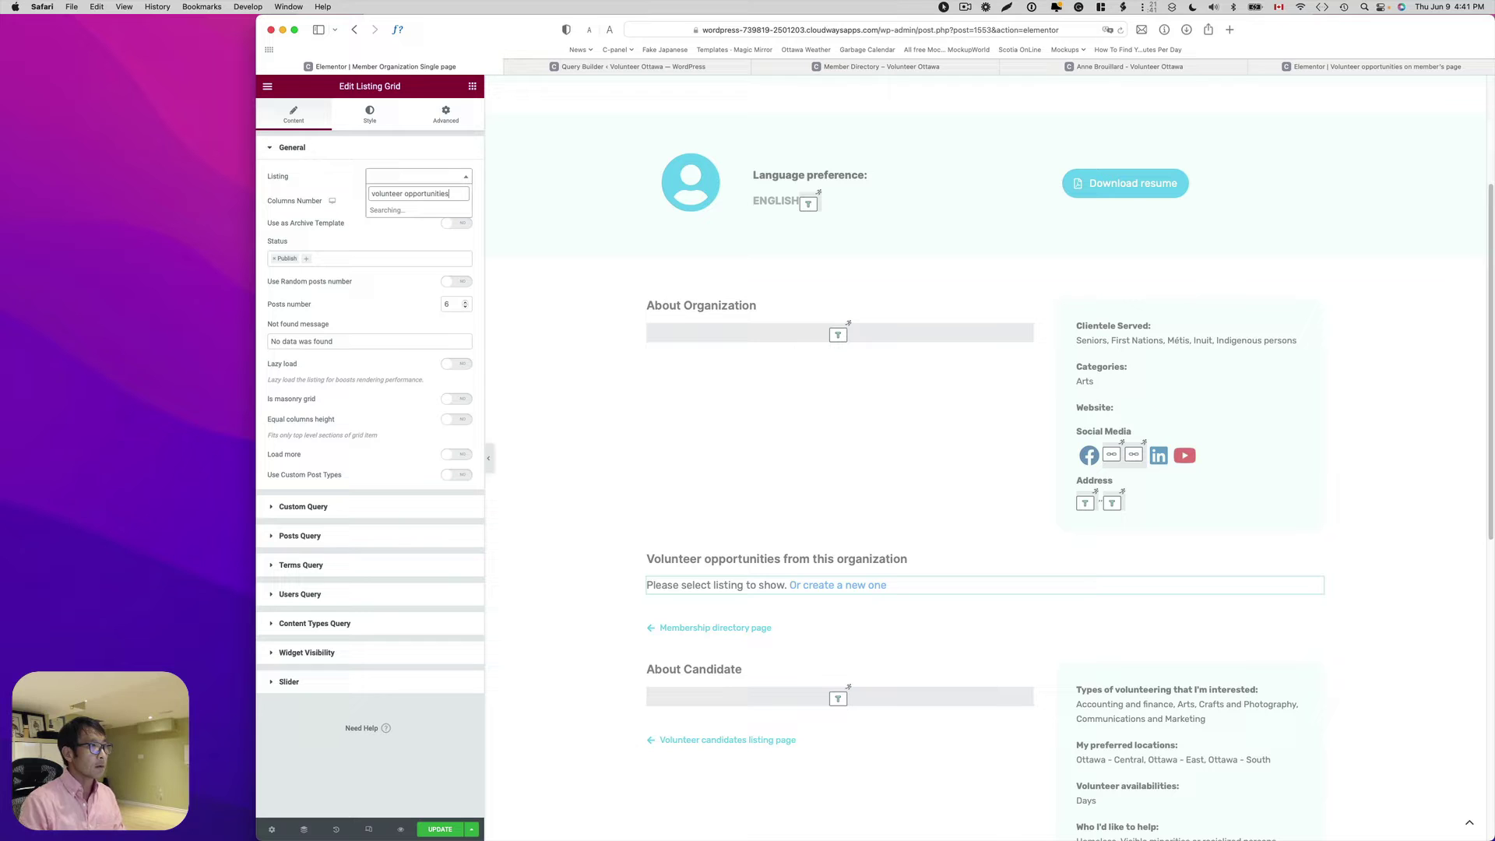
left_click(396, 230)
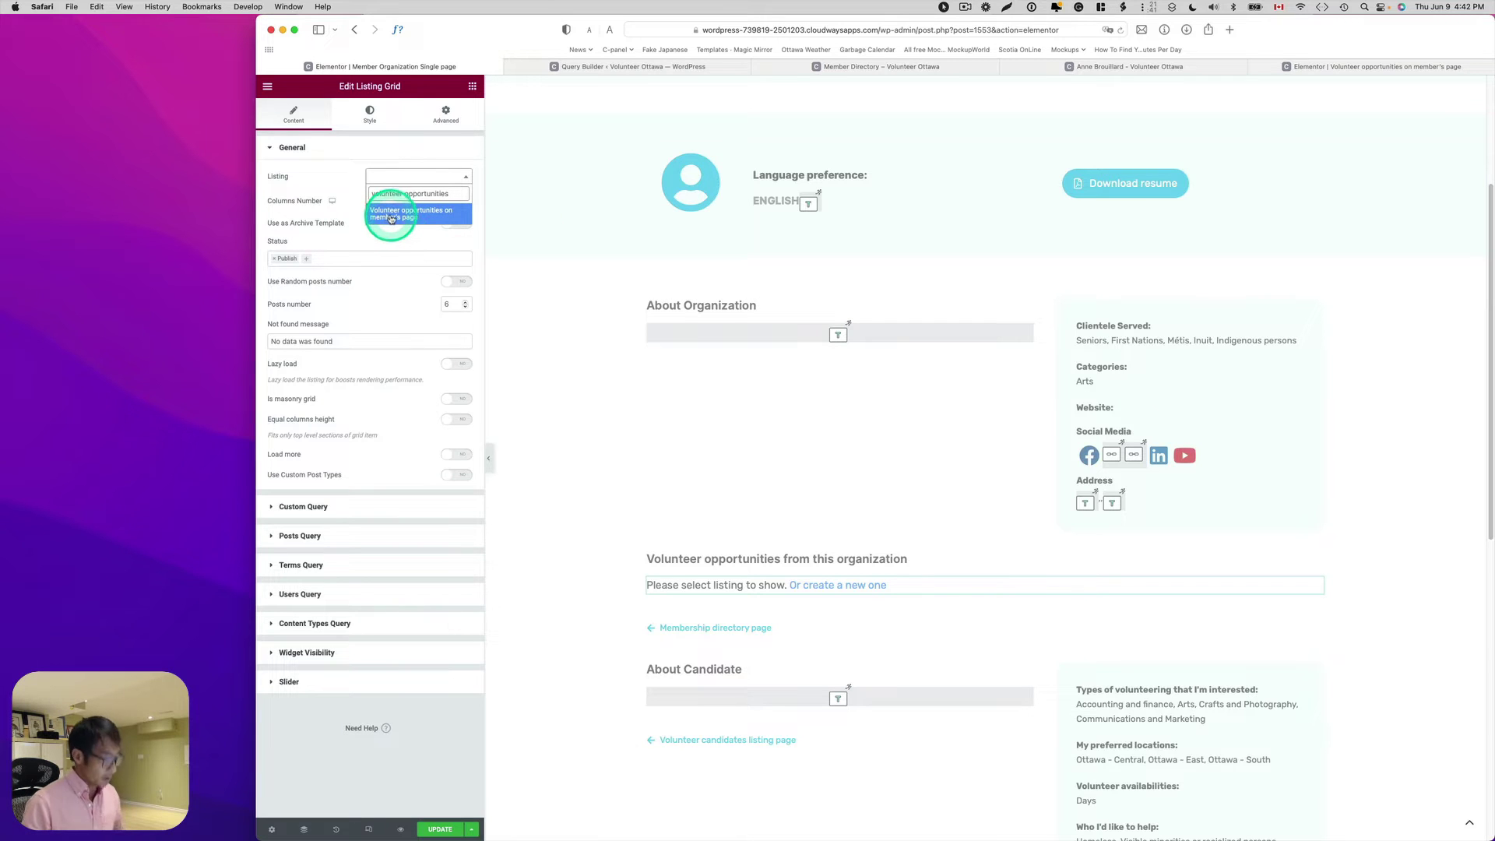
left_click(391, 216)
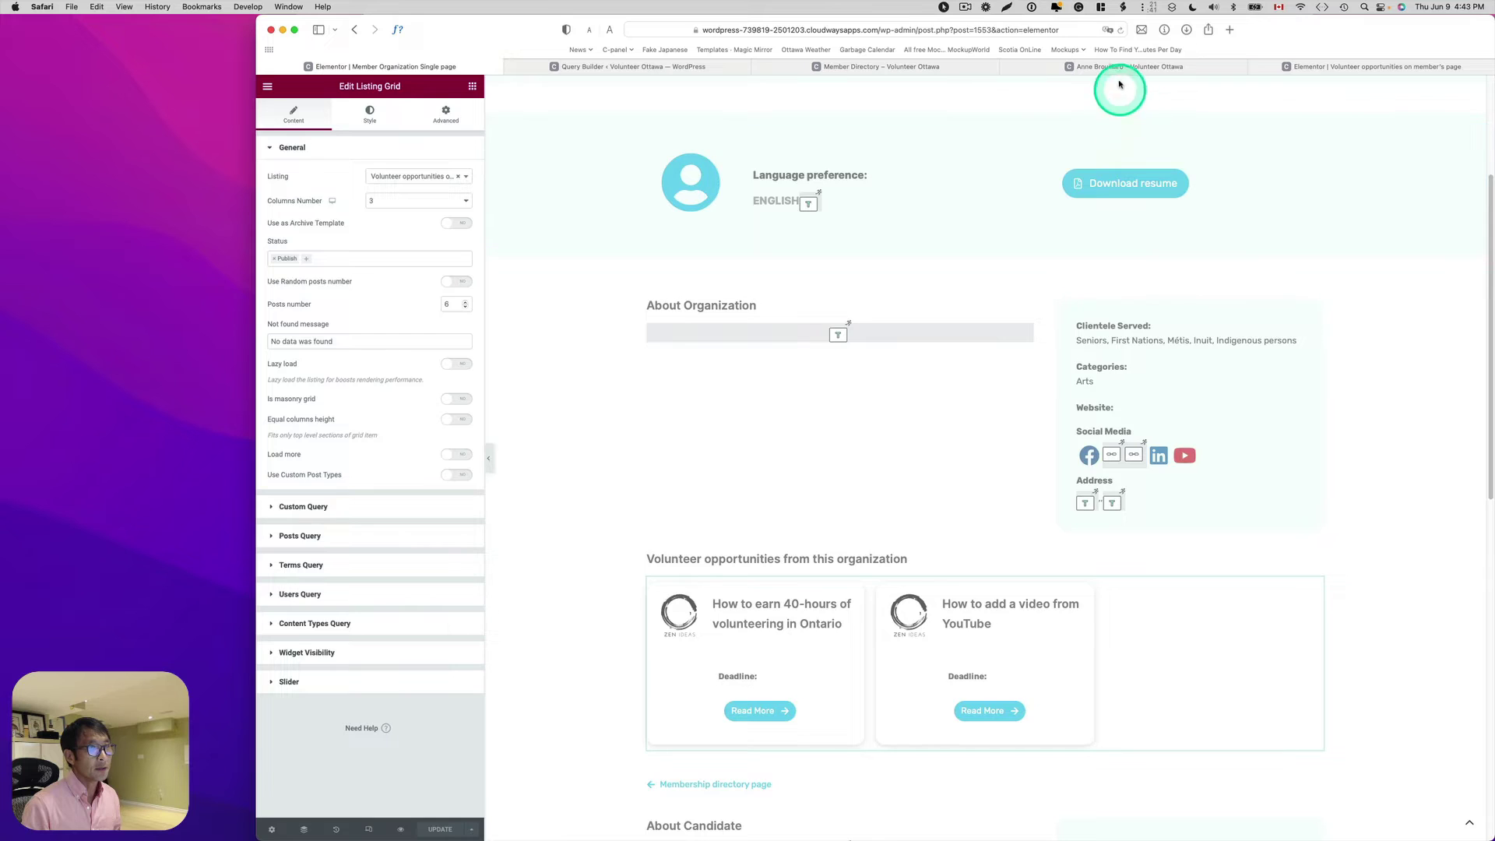
left_click(1118, 70)
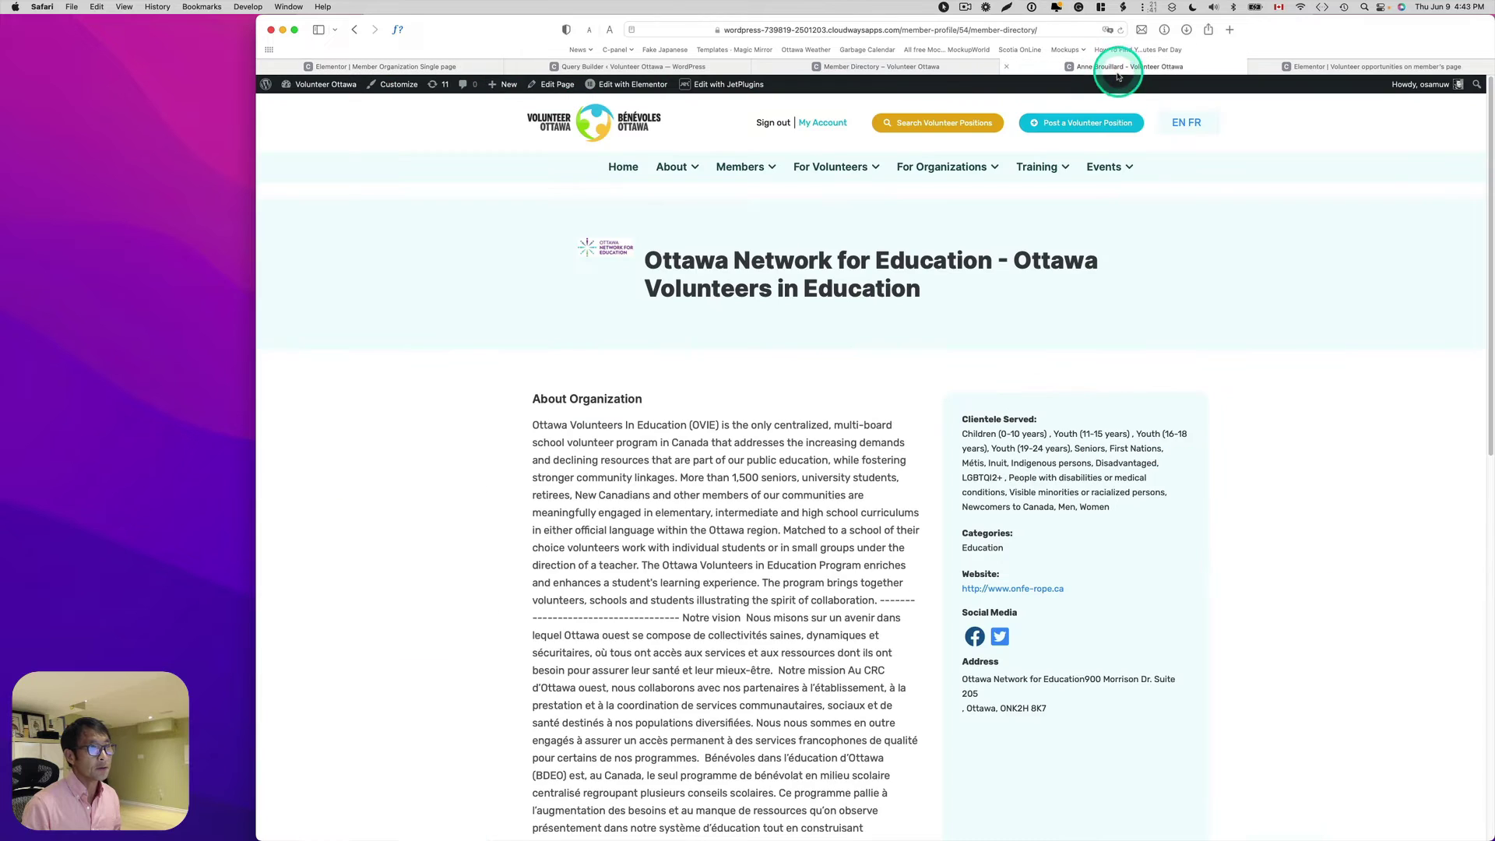
- Reload the member profile and scroll to its Volunteer opportunities section showing two opportunity cards
left_click(1122, 30)
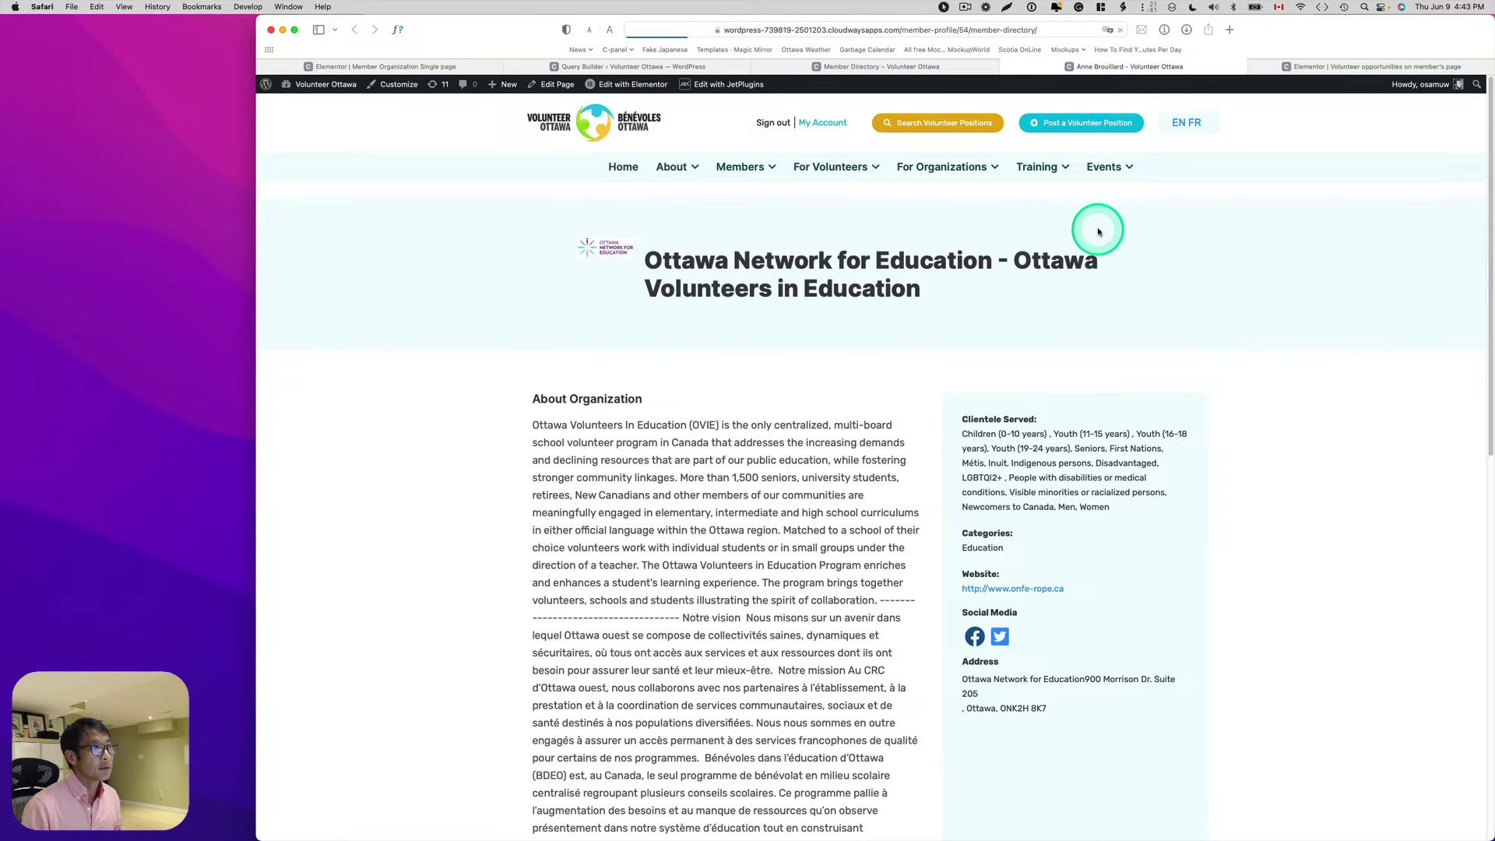
scroll(1075, 319, "down", 10)
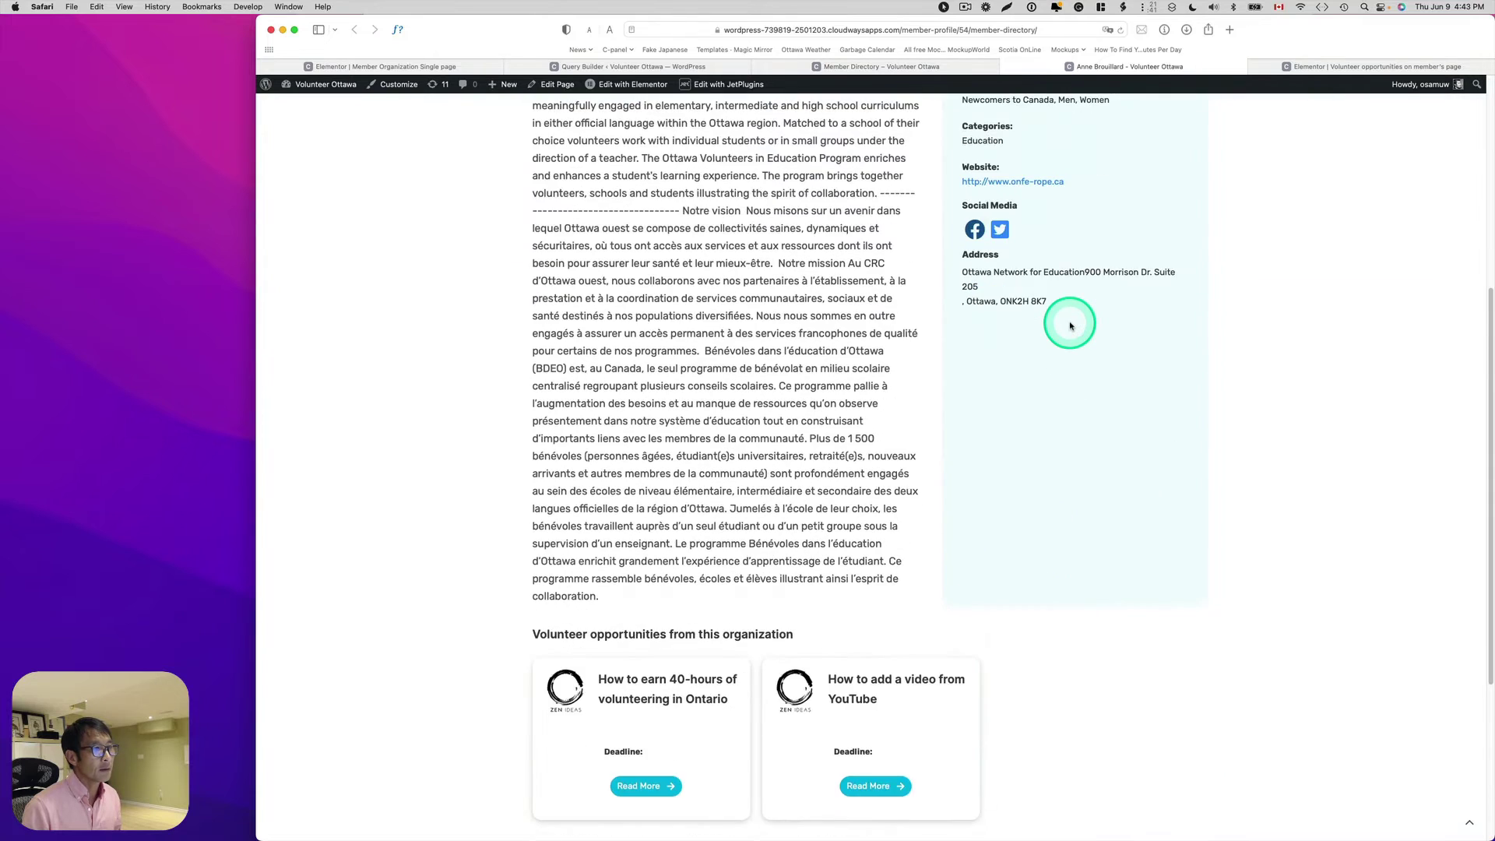
scroll(1070, 325, "down", 1)
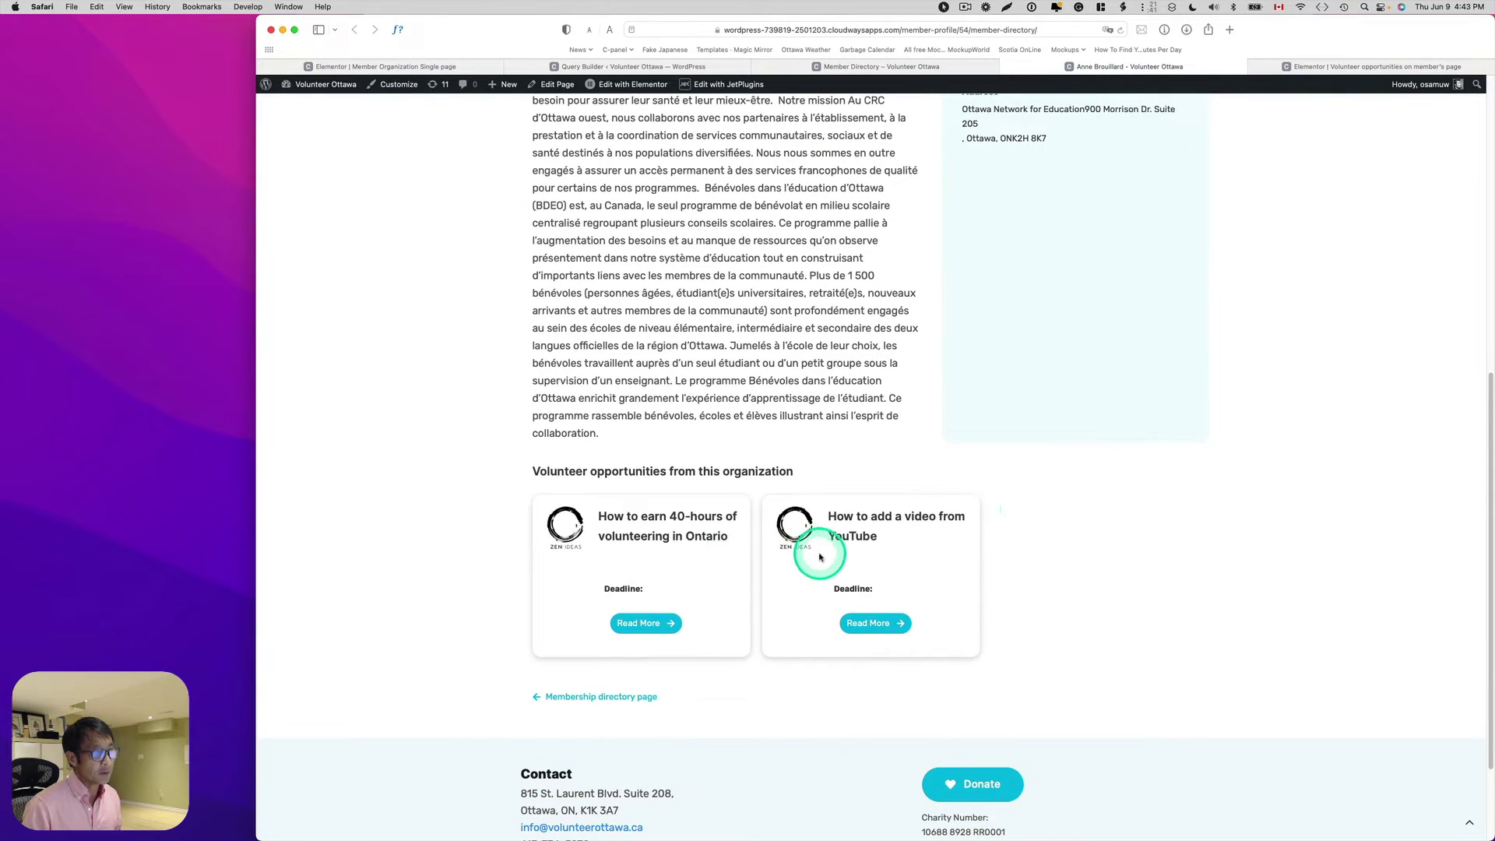
scroll(814, 557, "up", 2)
scroll(814, 558, "up", 4)
scroll(814, 558, "down", 5)
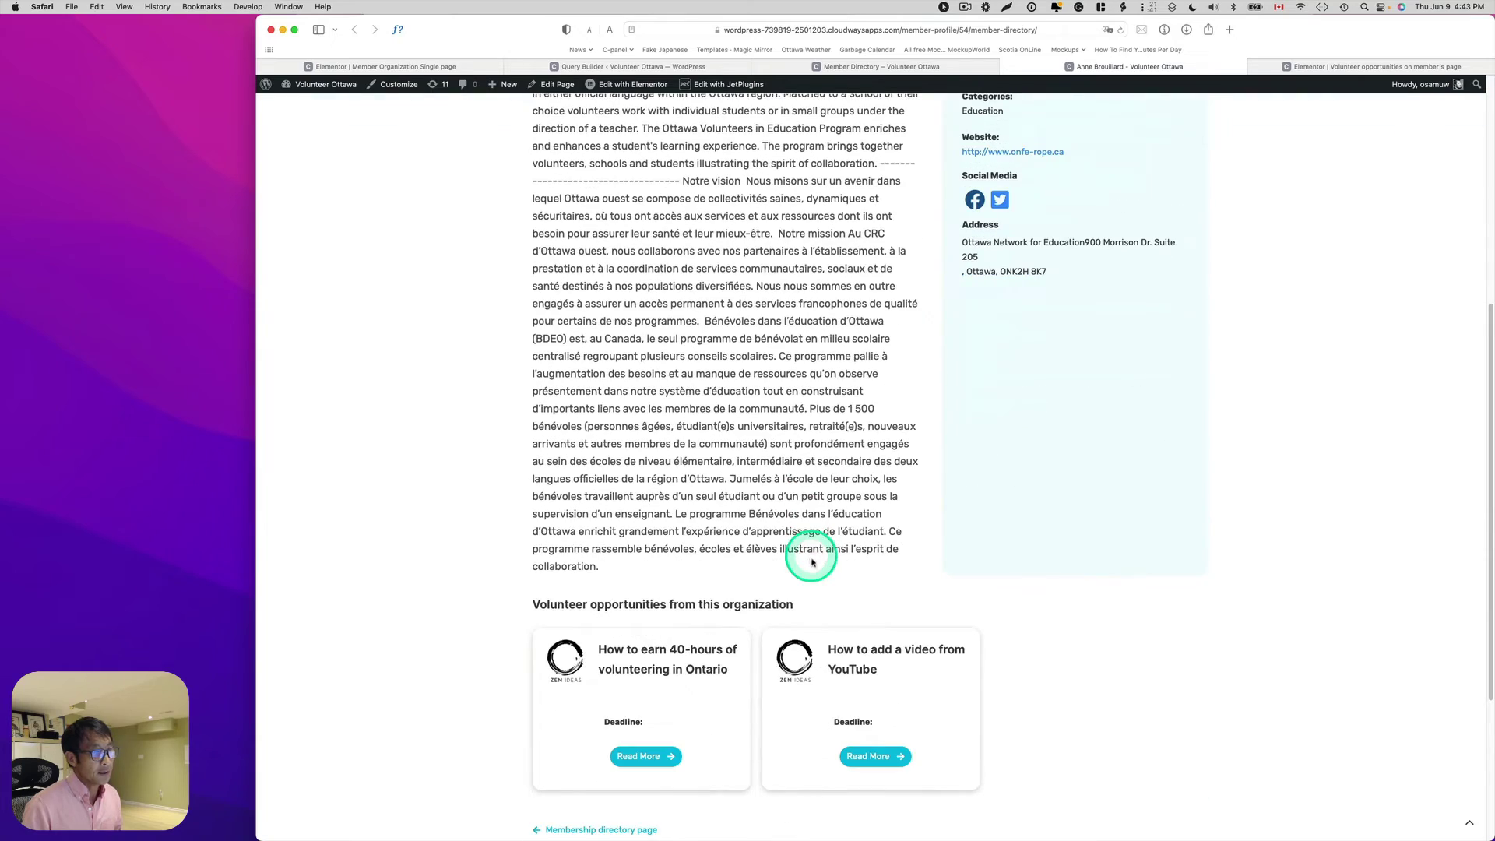
scroll(805, 660, "up", 3)
scroll(804, 660, "down", 3)
scroll(804, 660, "up", 10)
scroll(652, 333, "down", 6)
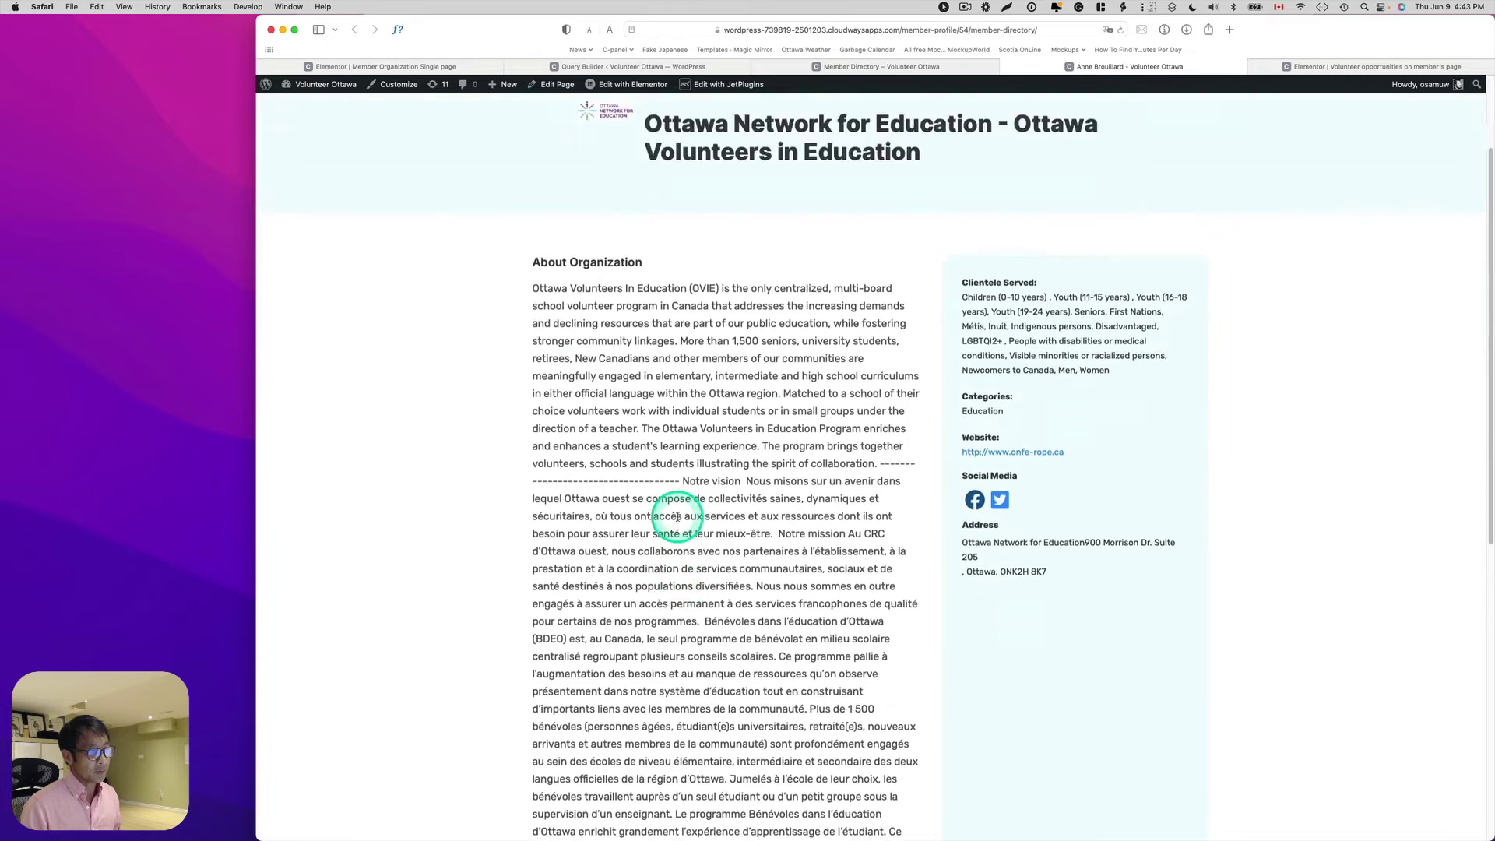
scroll(815, 627, "up", 5)
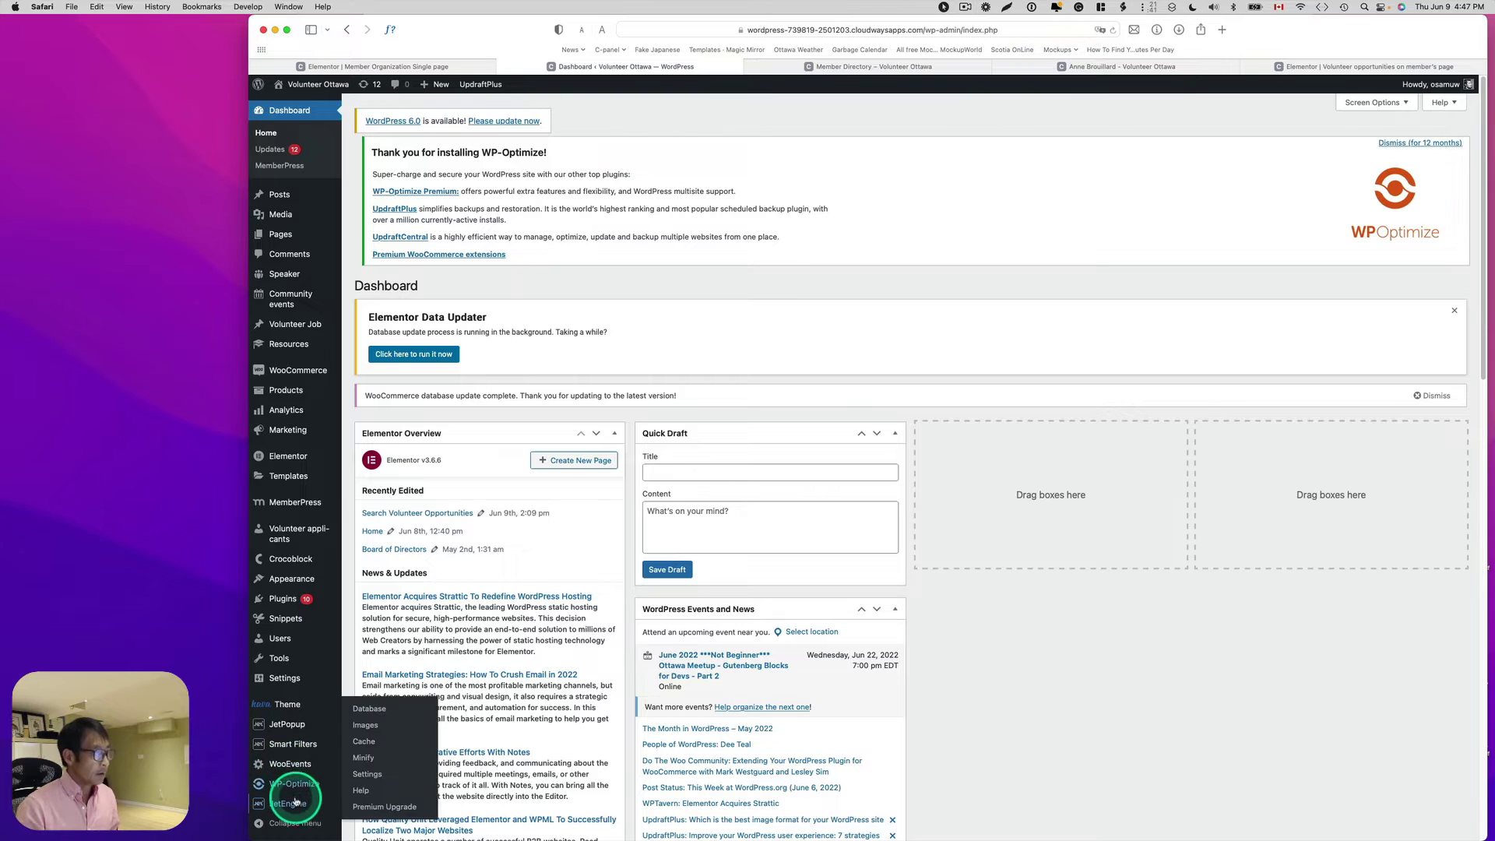
- Create a new JetEngine query named 'opportunities on member single page' of type Posts Query
mouse_move(293, 804)
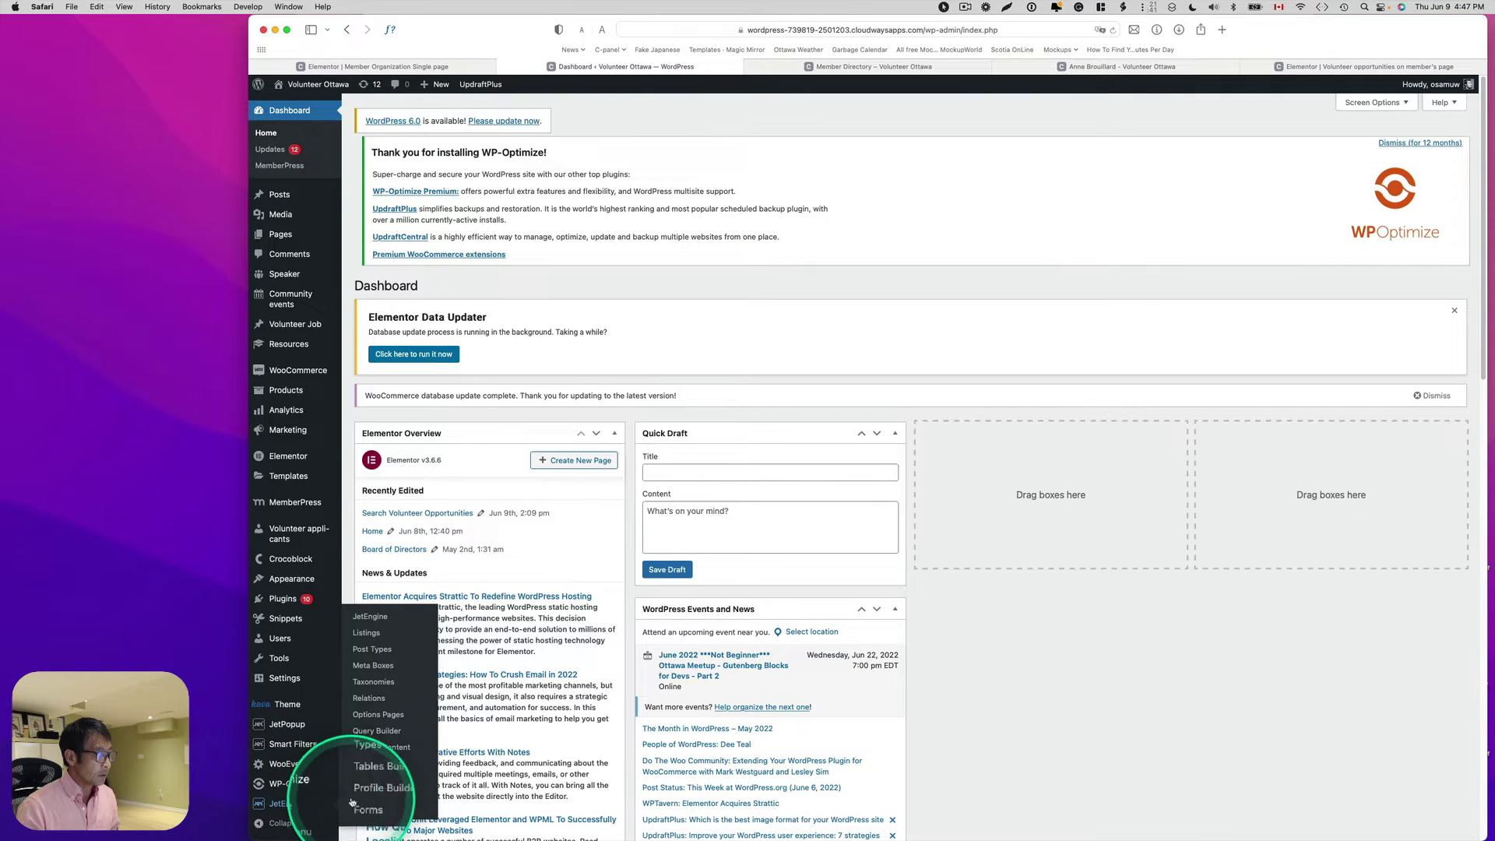
left_click(376, 731)
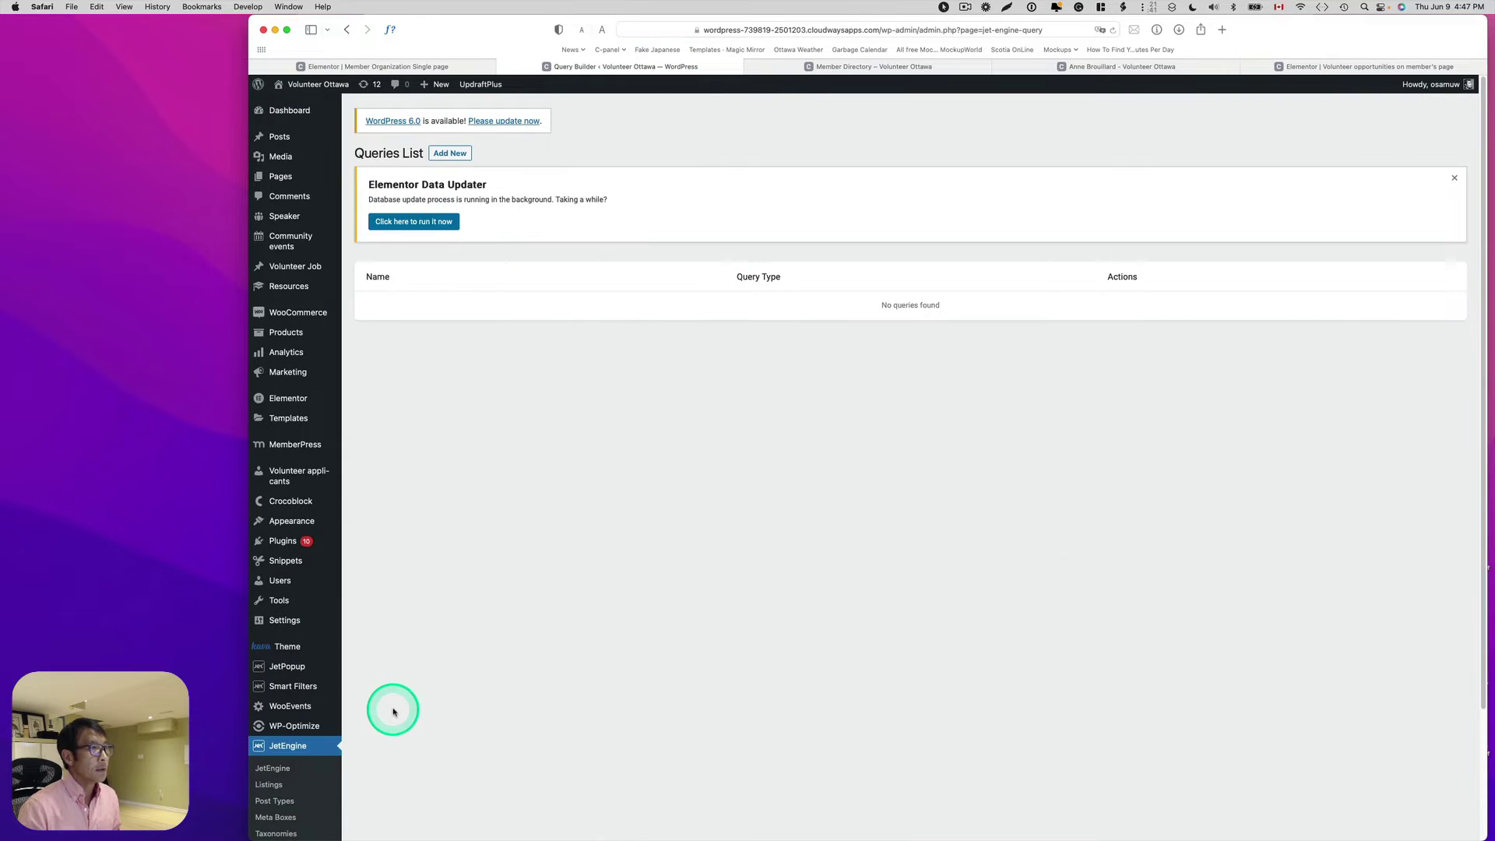
left_click(451, 155)
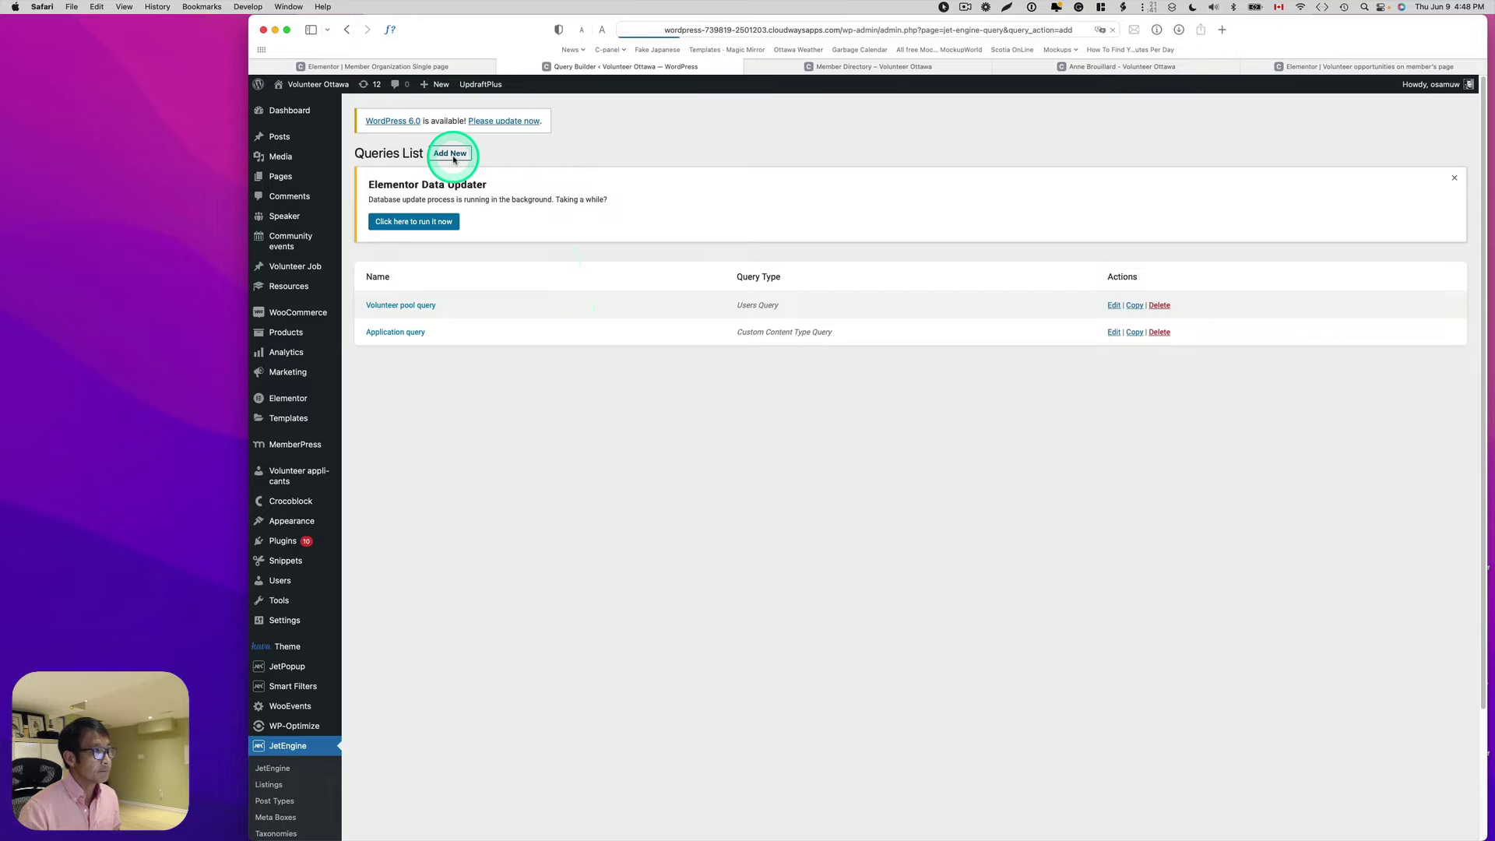
left_click(820, 326)
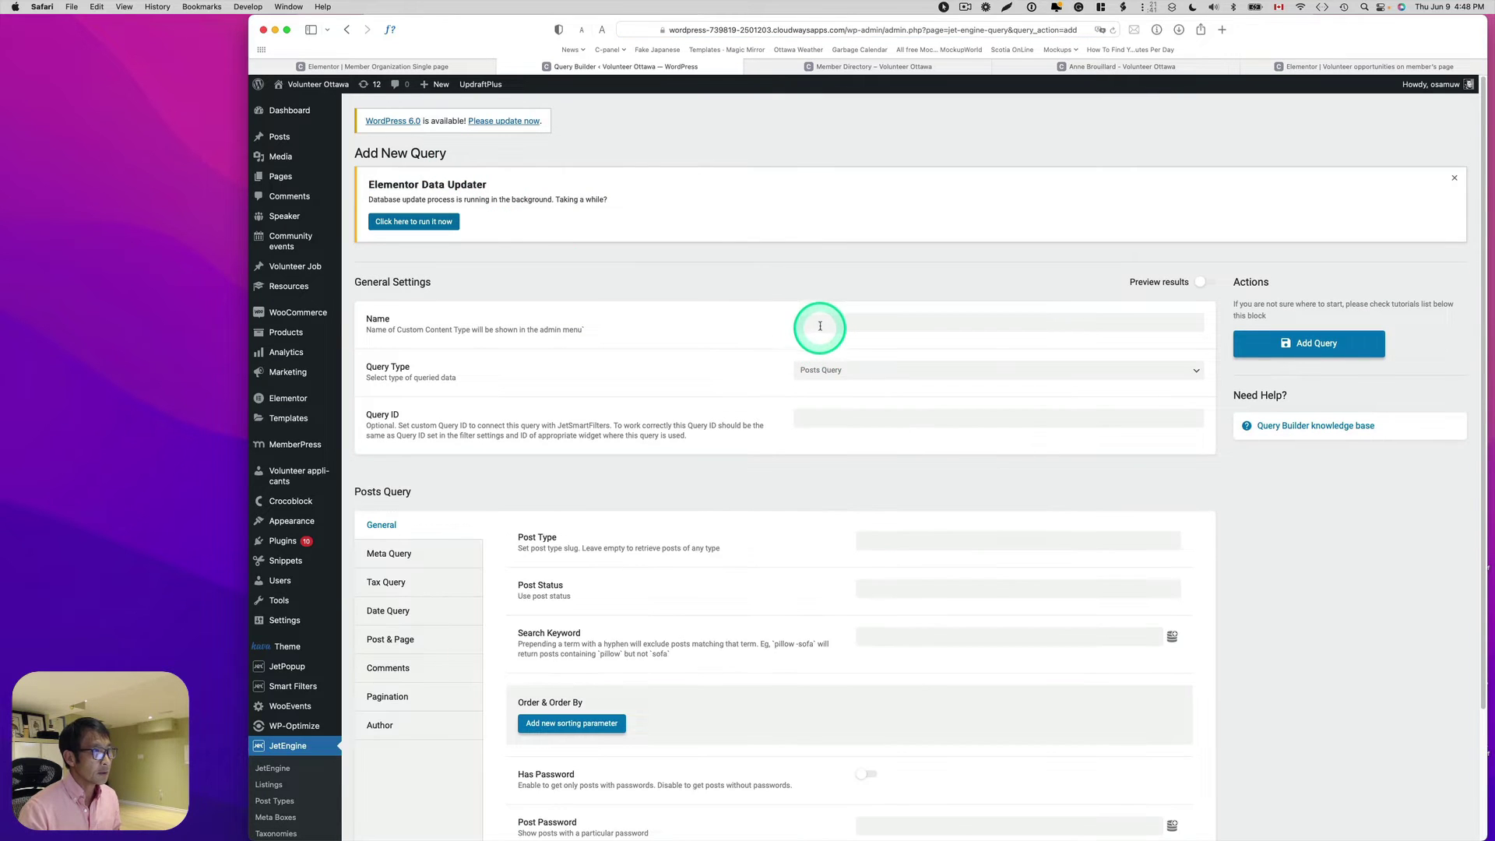
type("o")
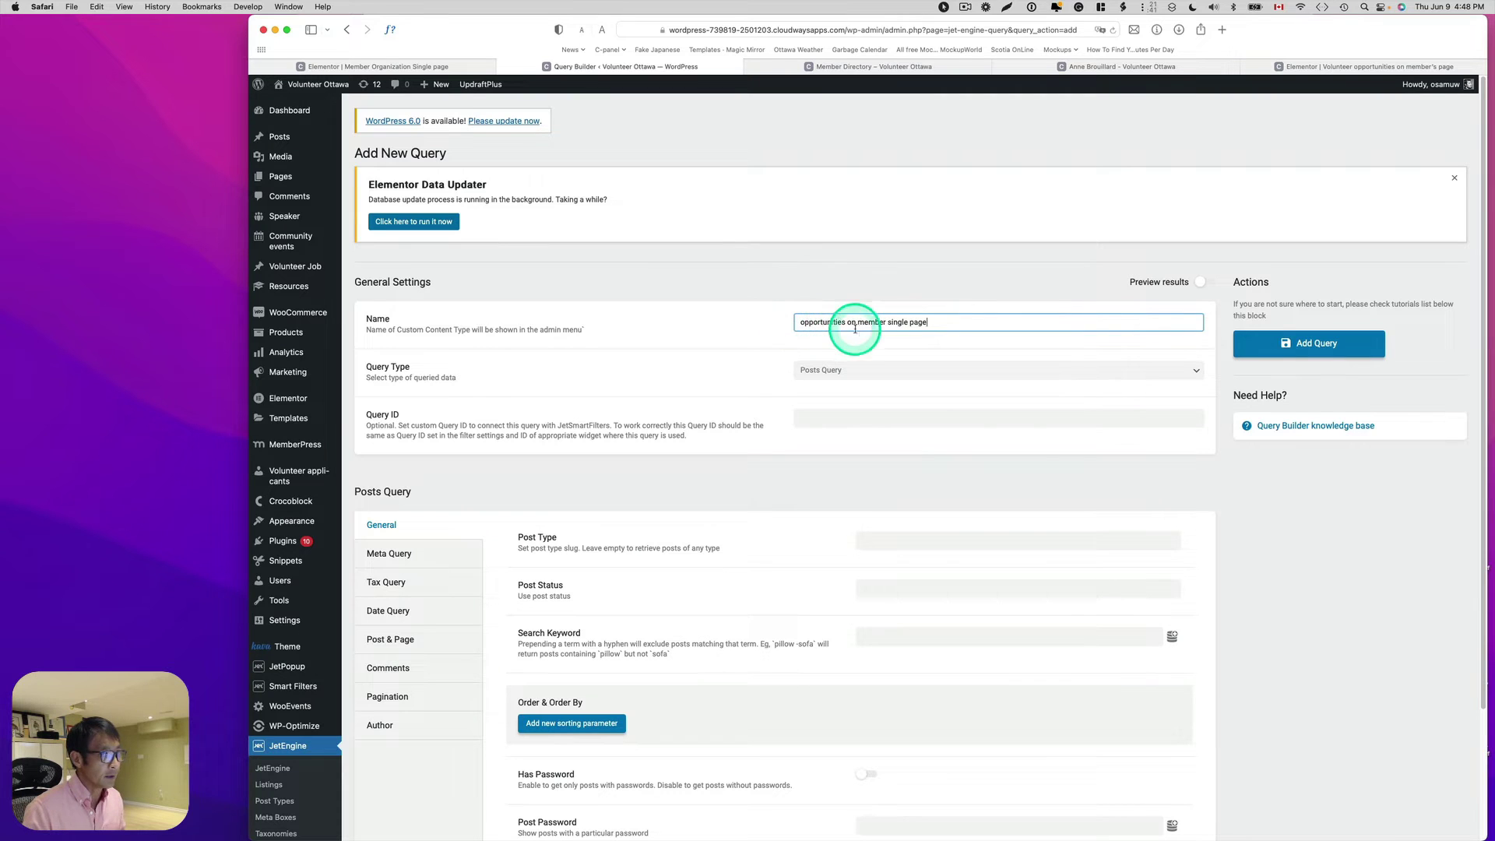
left_click(925, 377)
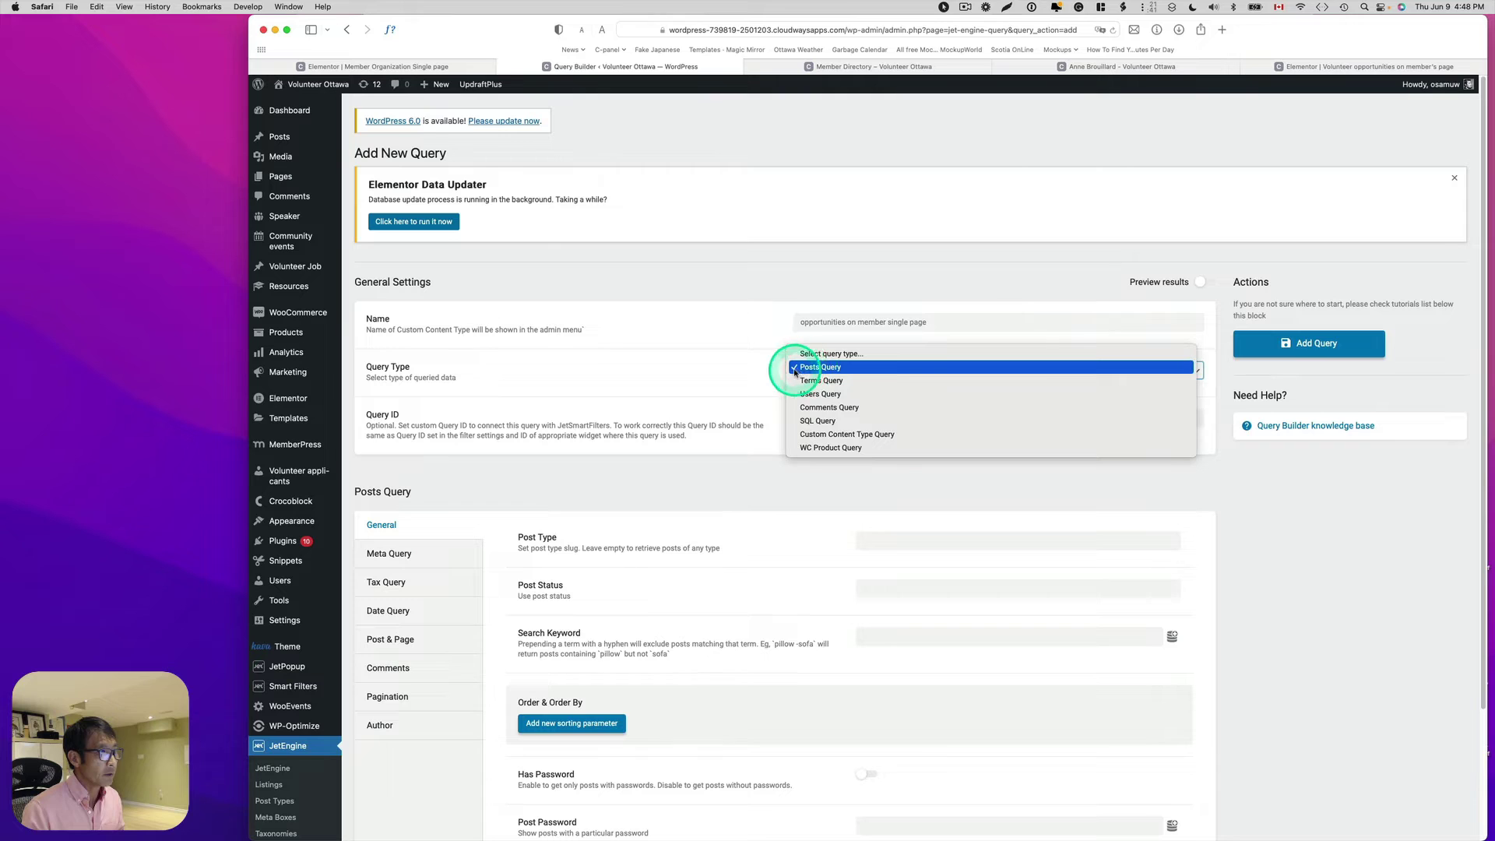
left_click(830, 369)
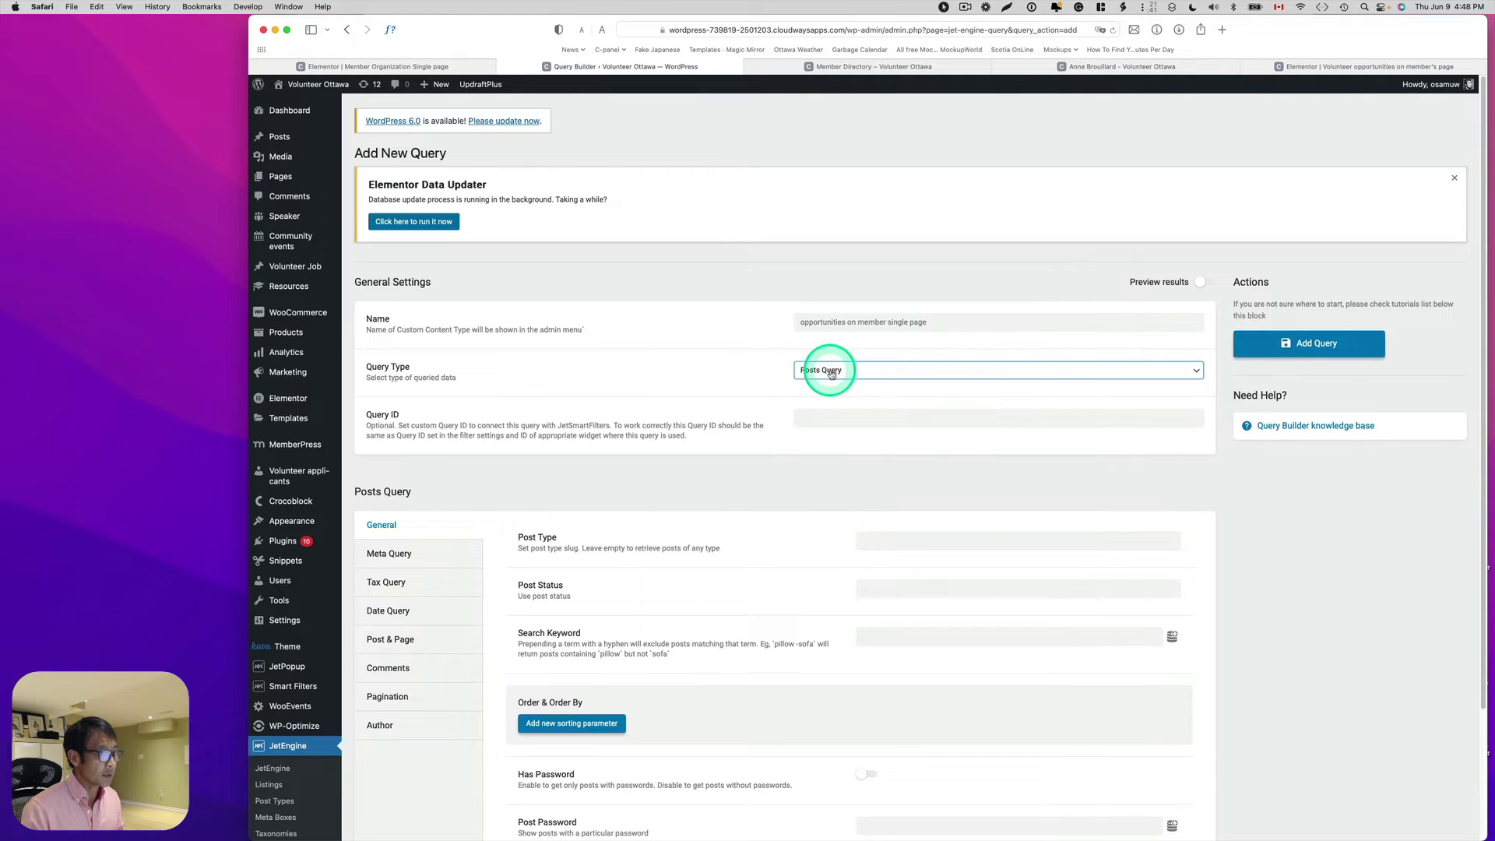
- Limit the query to the Volunteer Job post type with Publish post status
left_click(918, 541)
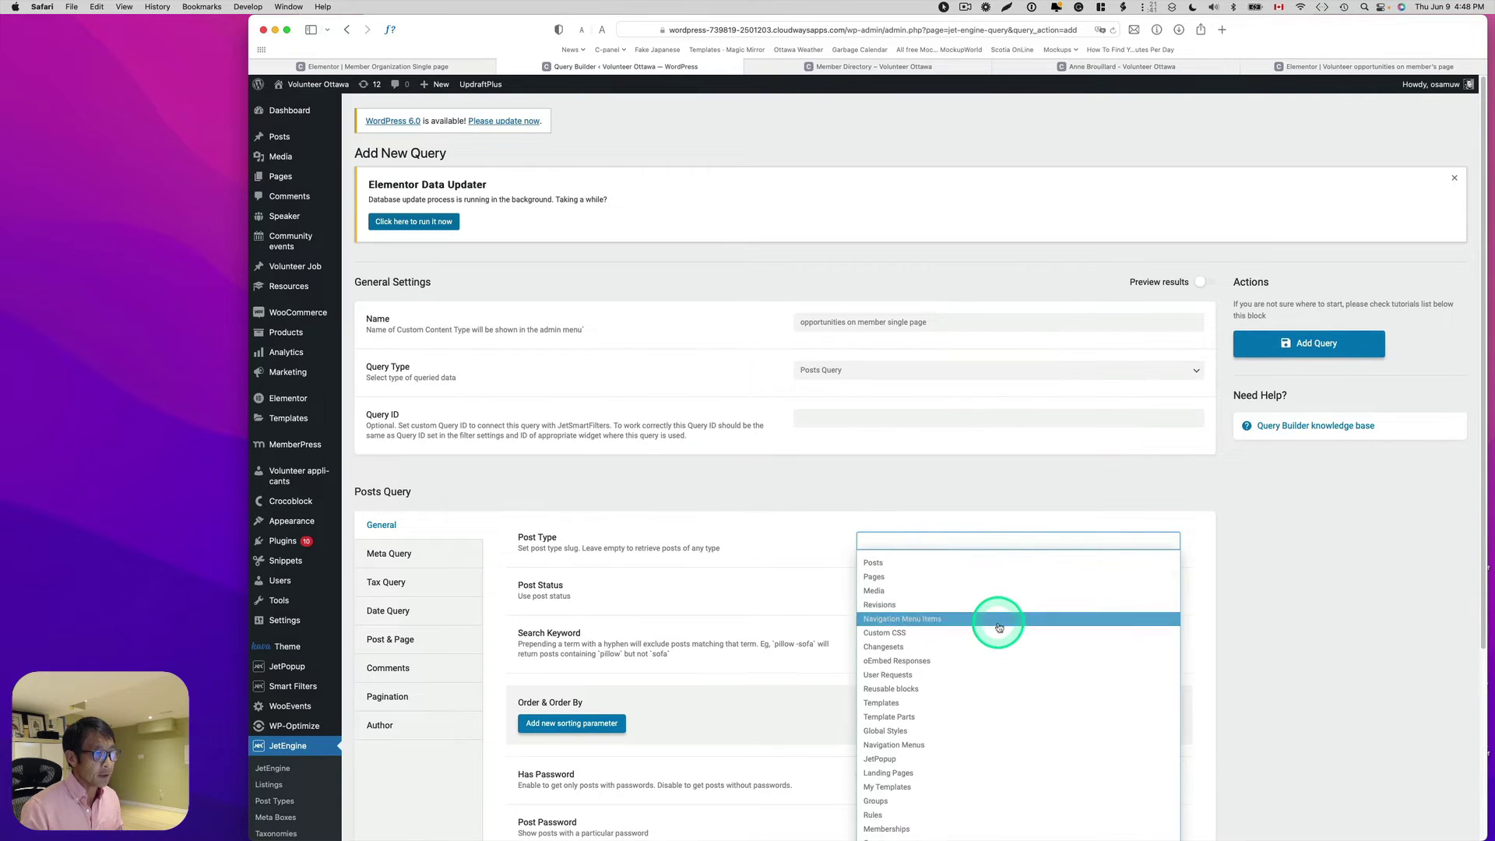
scroll(908, 617, "down", 1)
scroll(1000, 627, "down", 3)
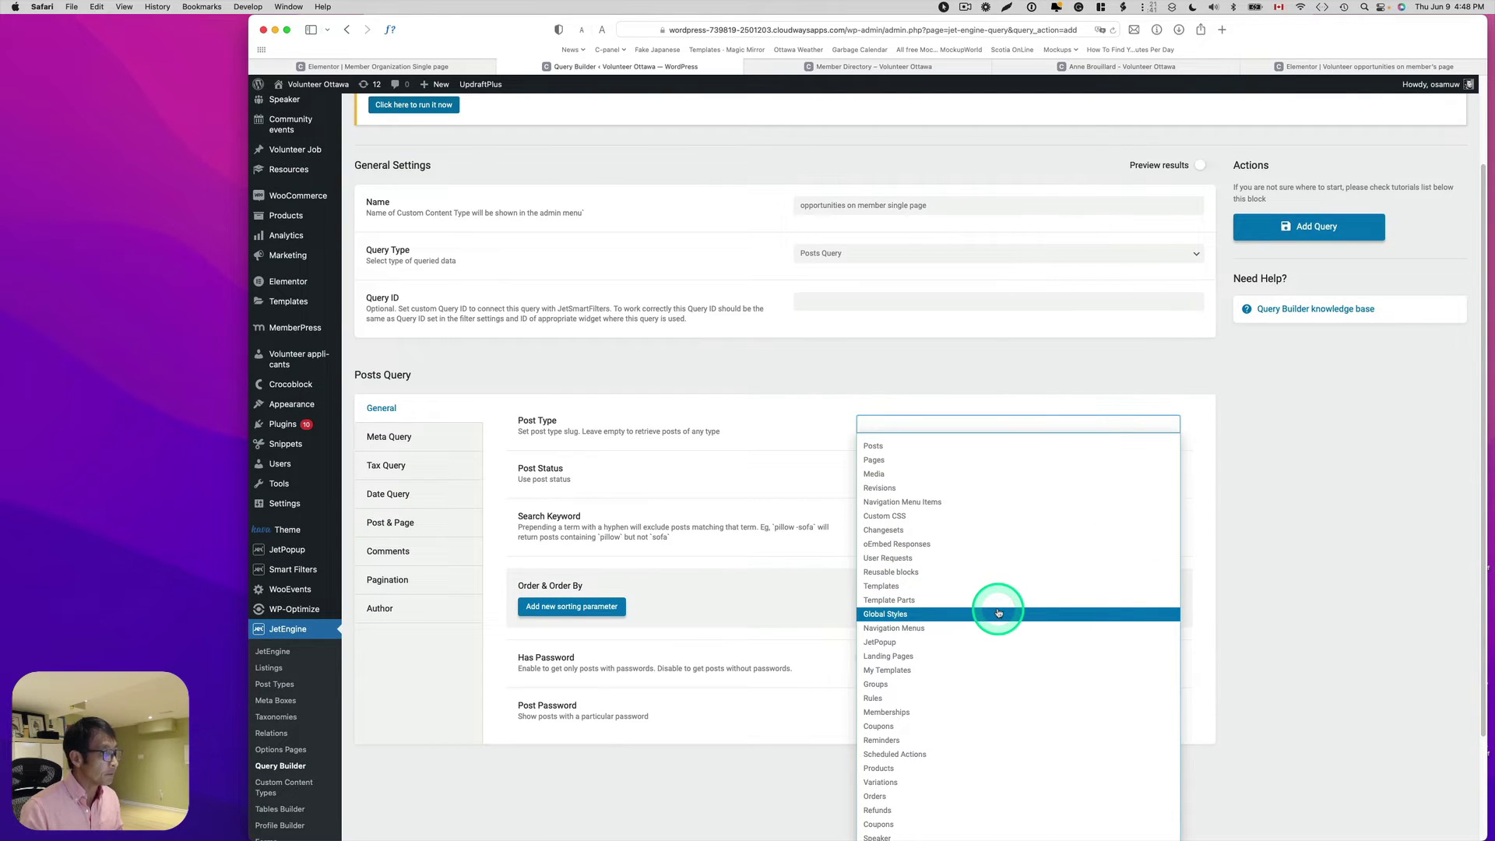
mouse_move(294, 155)
scroll(1035, 647, "down", 5)
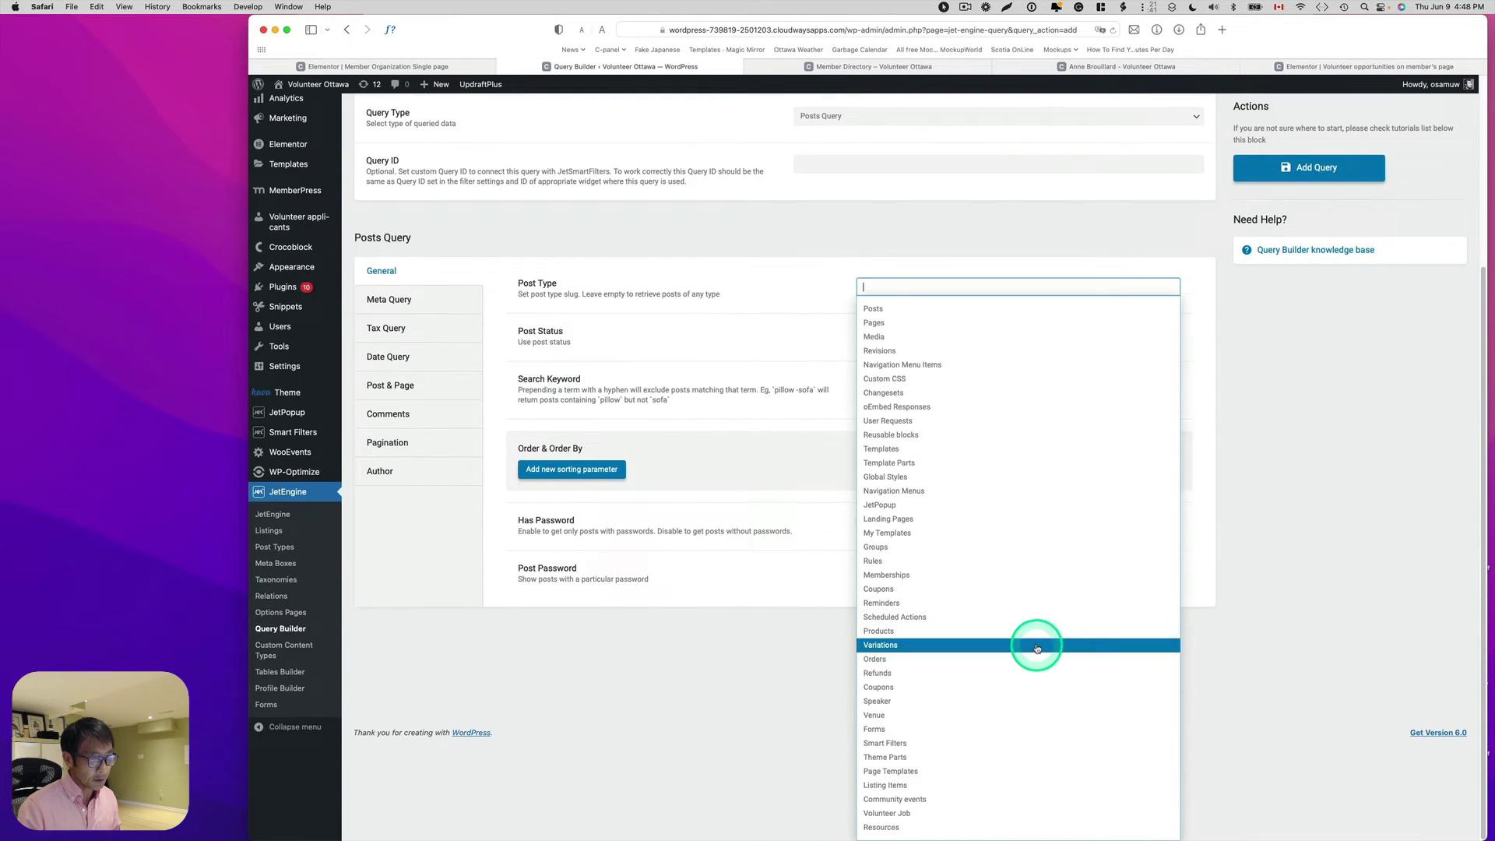
left_click(896, 813)
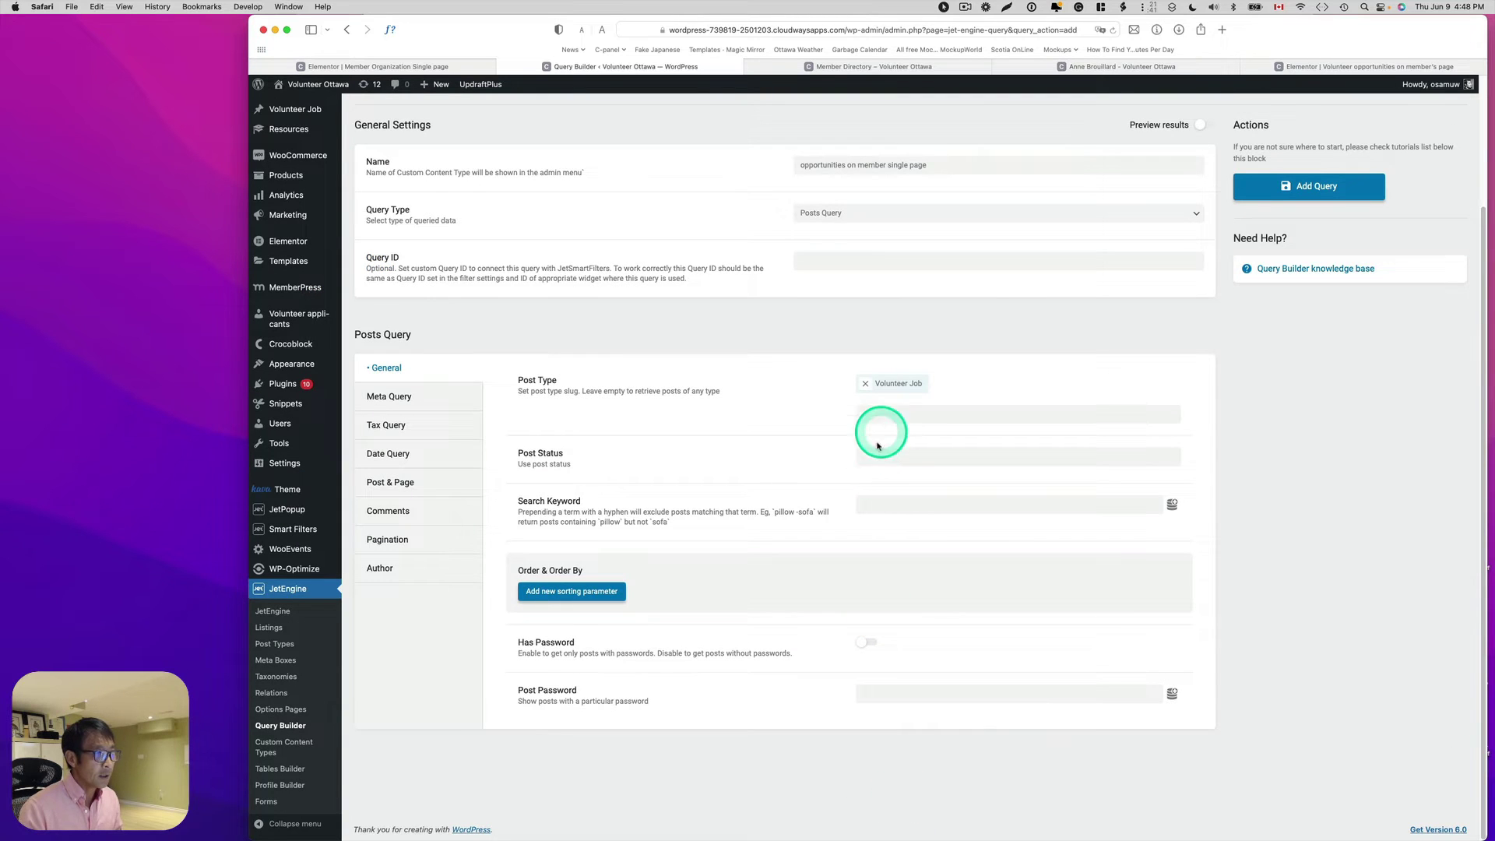
left_click(881, 460)
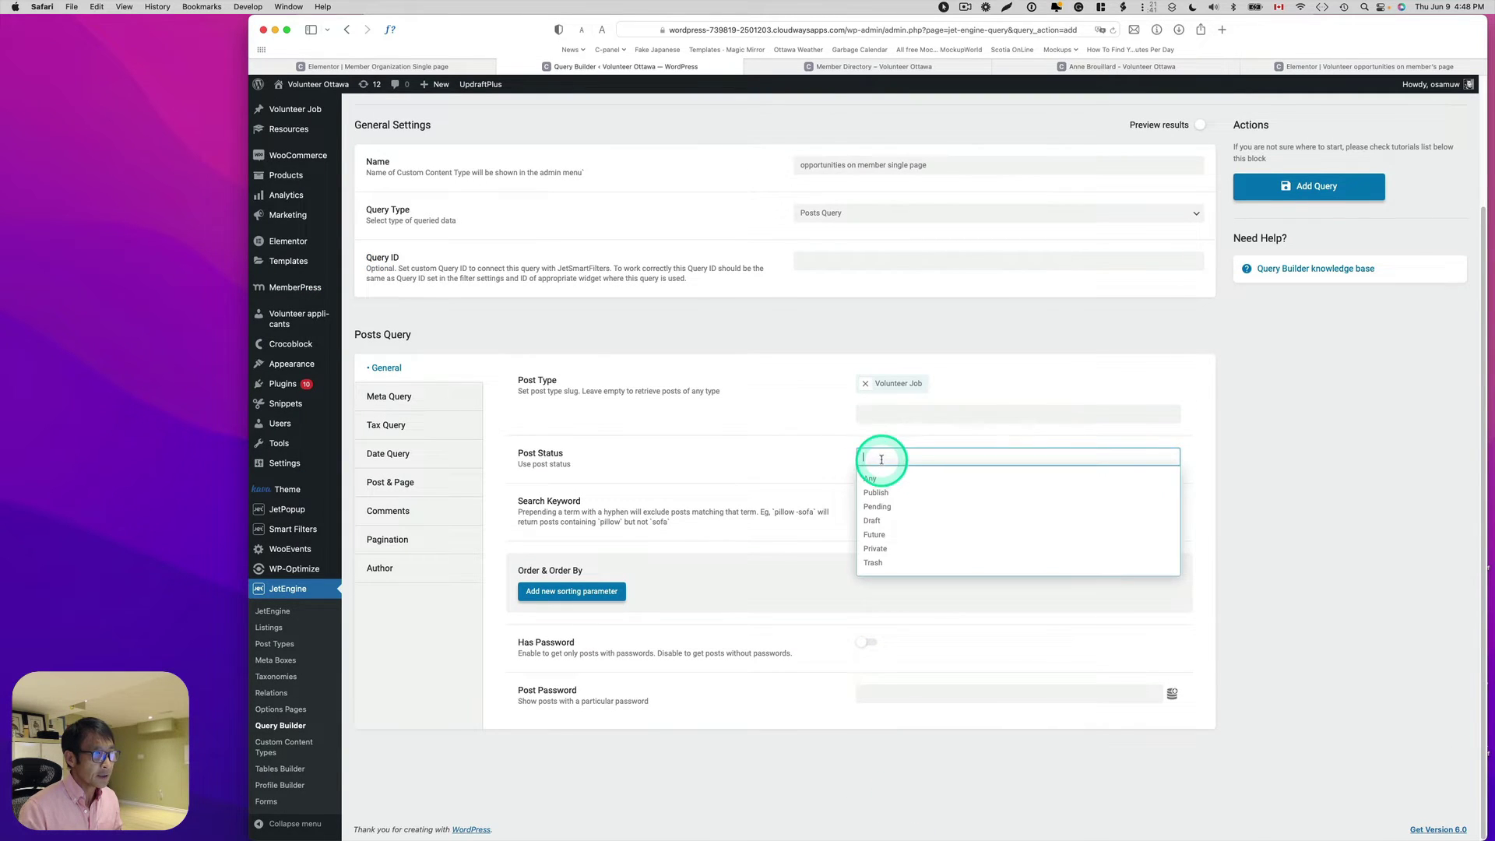
left_click(877, 492)
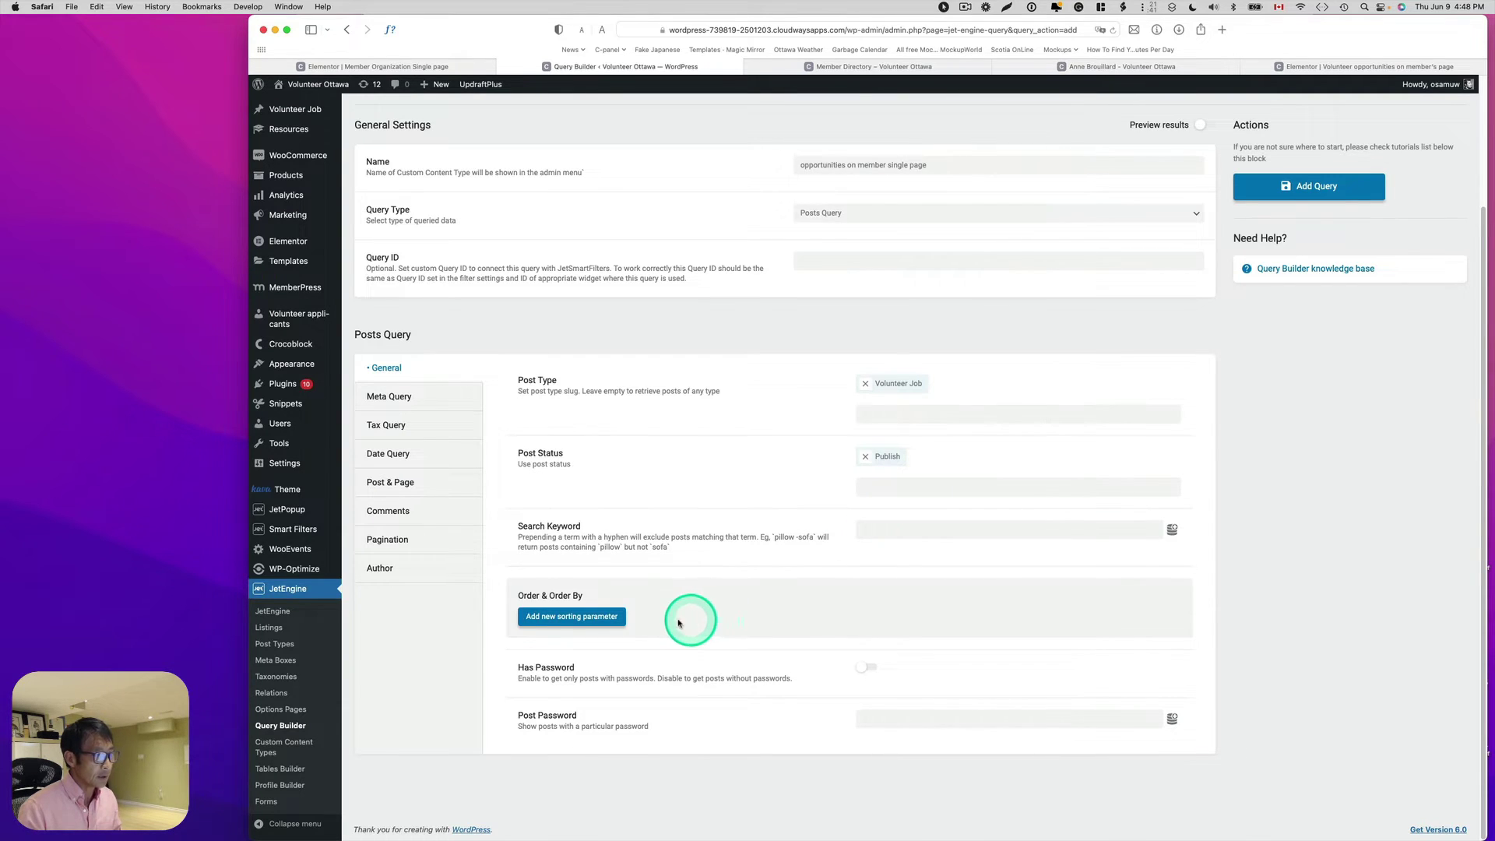
- Add one blank sorting rule to the query
left_click(554, 619)
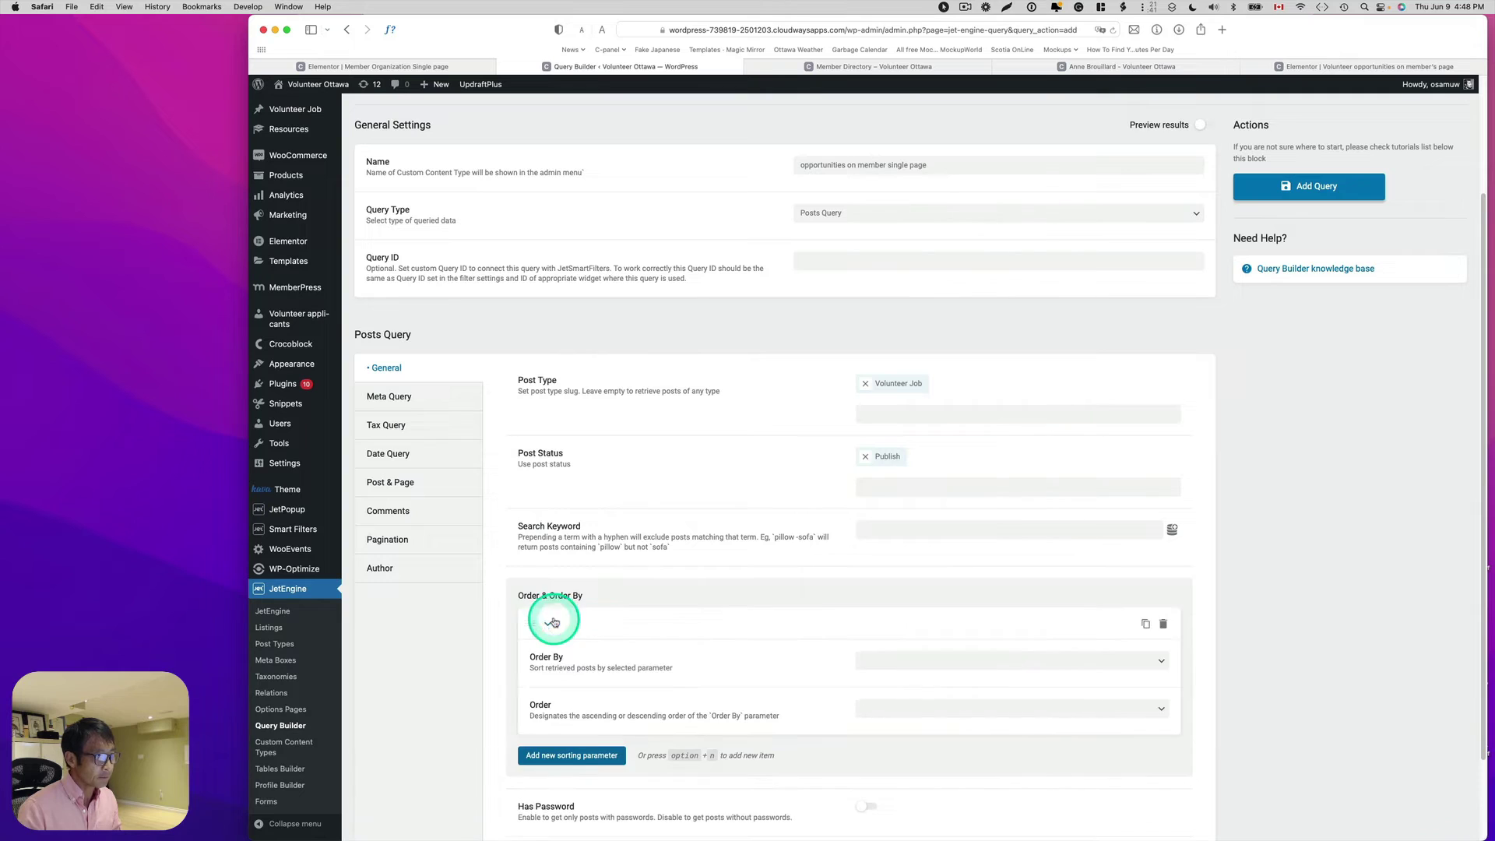
left_click(986, 662)
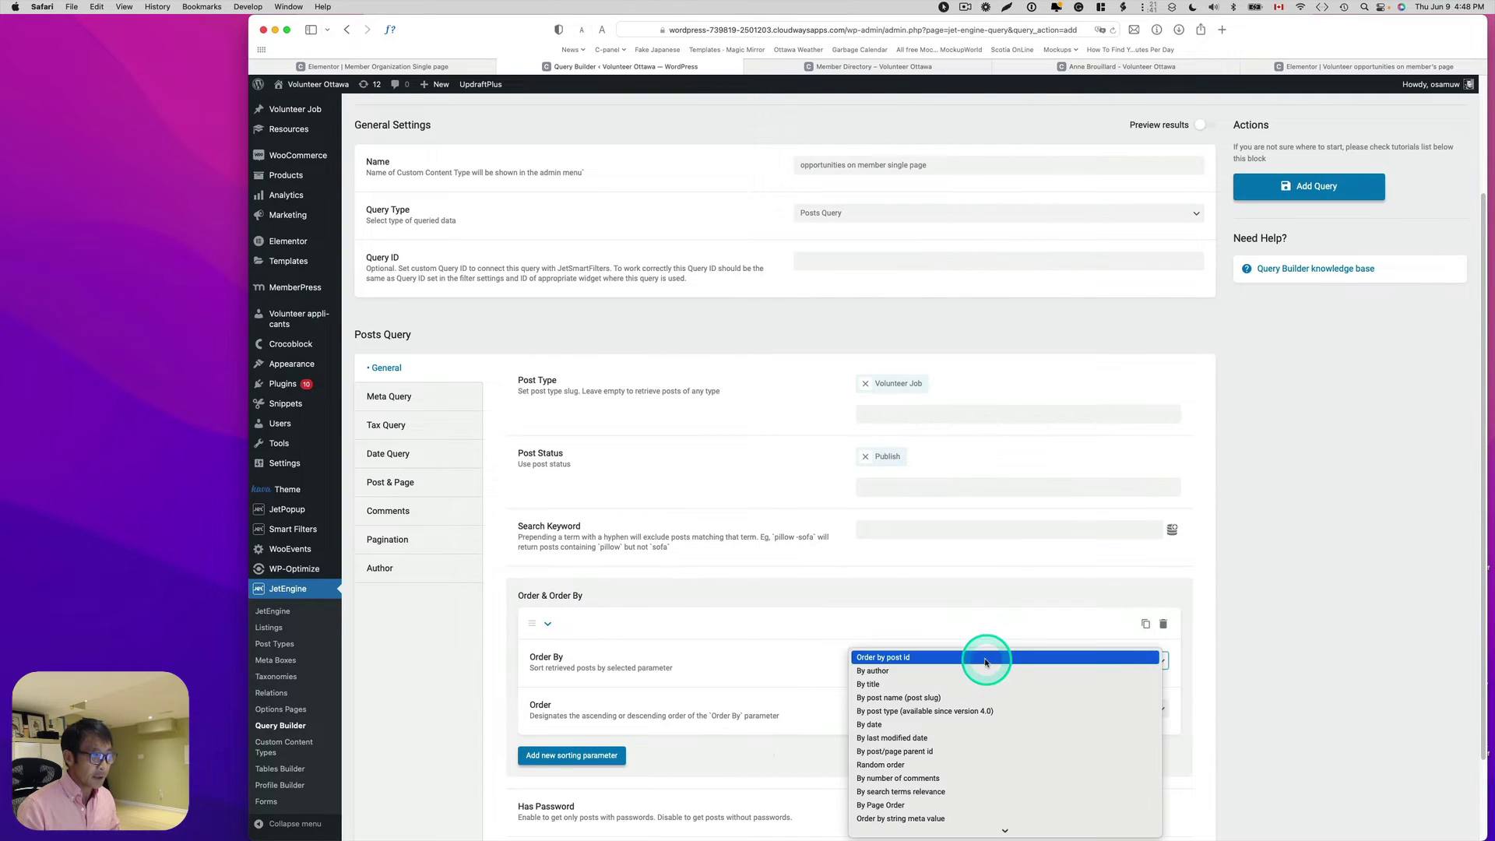
left_click(984, 577)
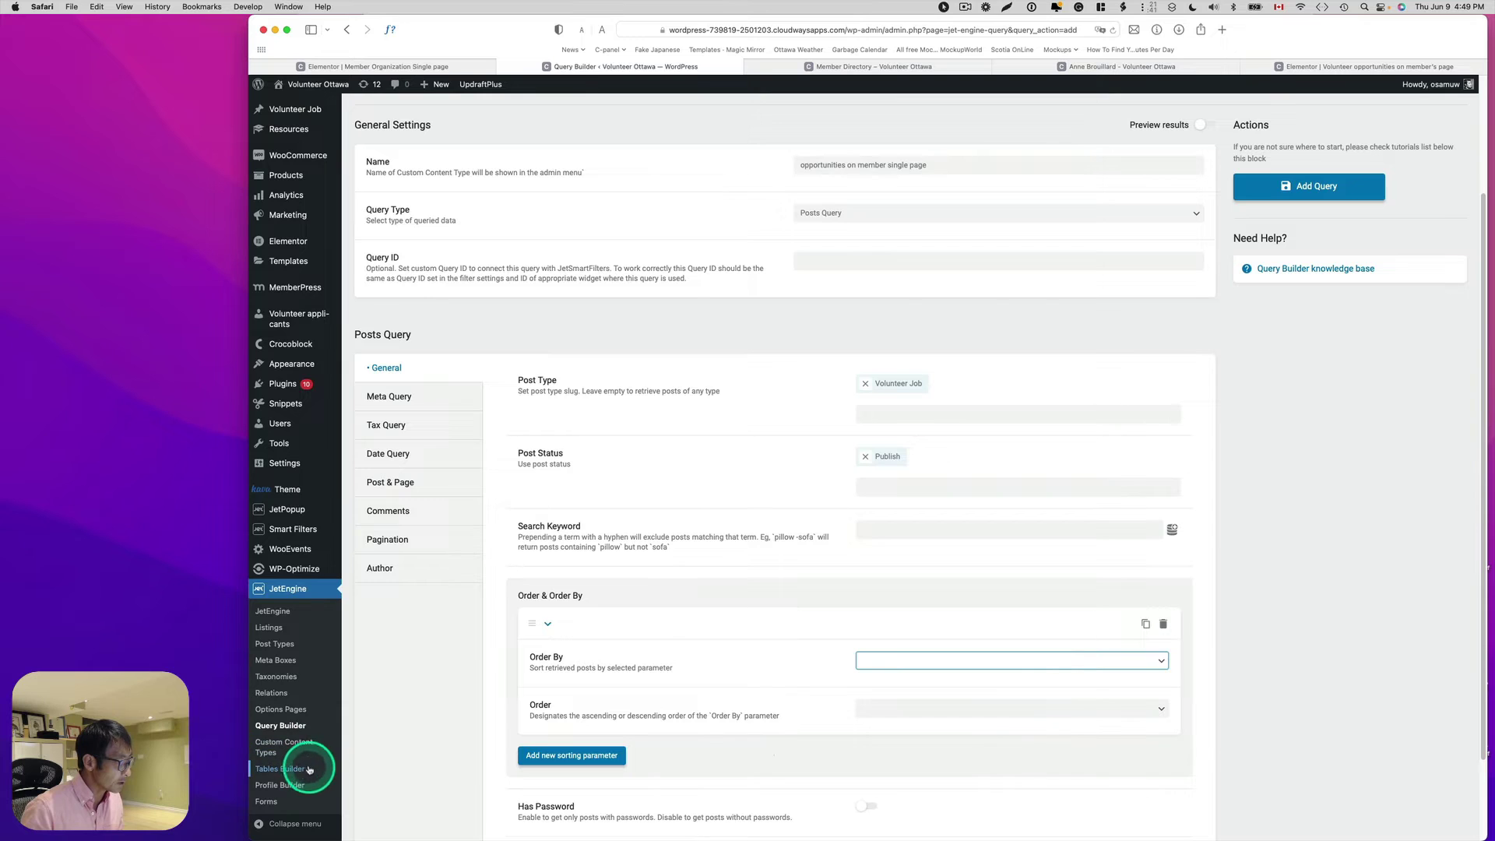
right_click(285, 643)
- In a new Post Types tab, look up Volunteer Job's Application Deadline meta key, application-deadline
left_click(310, 649)
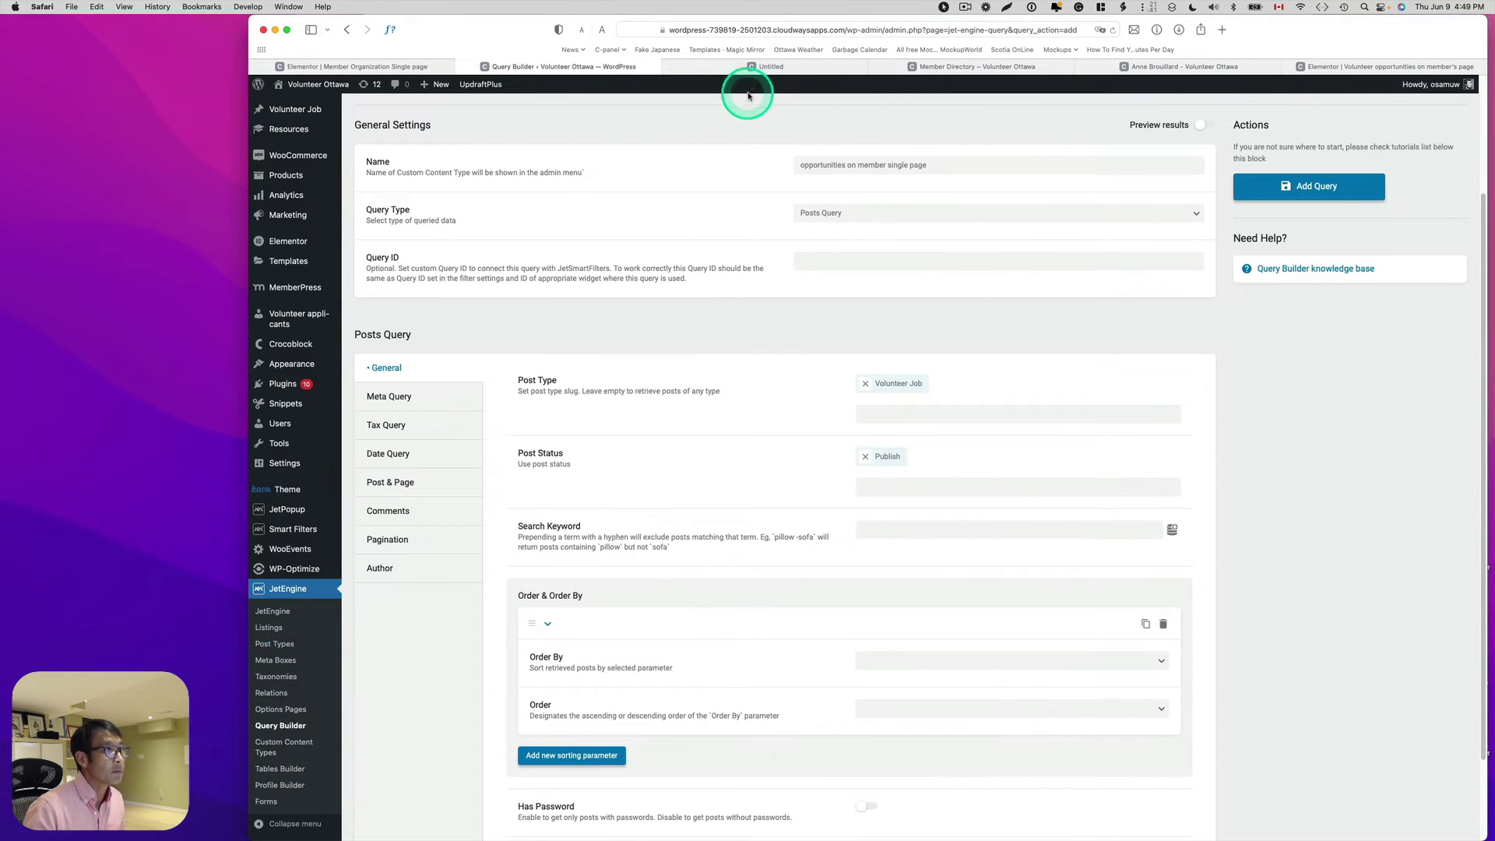
left_click(761, 69)
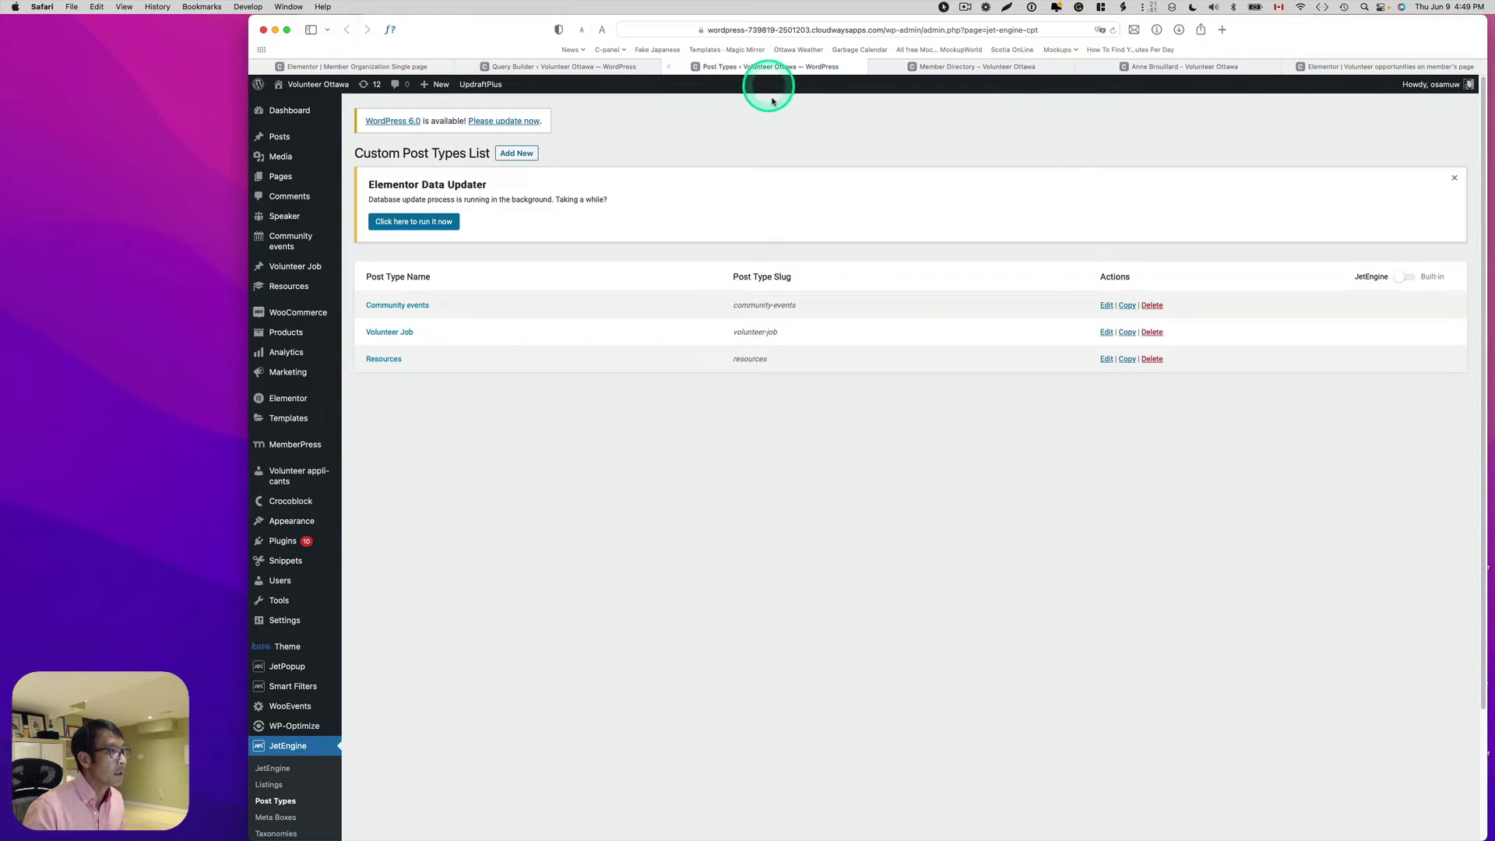
left_click(385, 333)
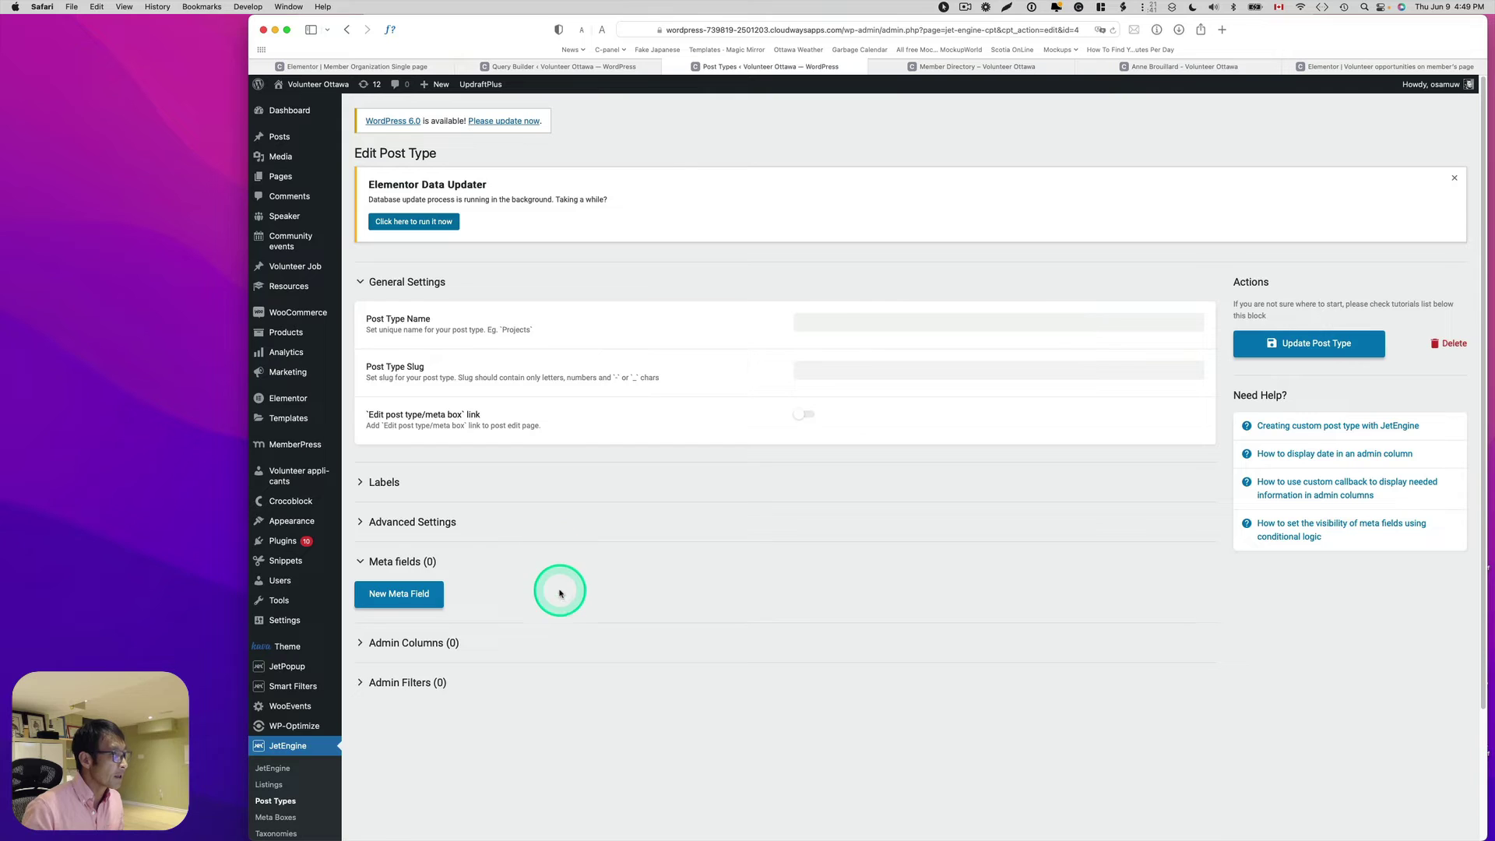
scroll(557, 586, "down", 6)
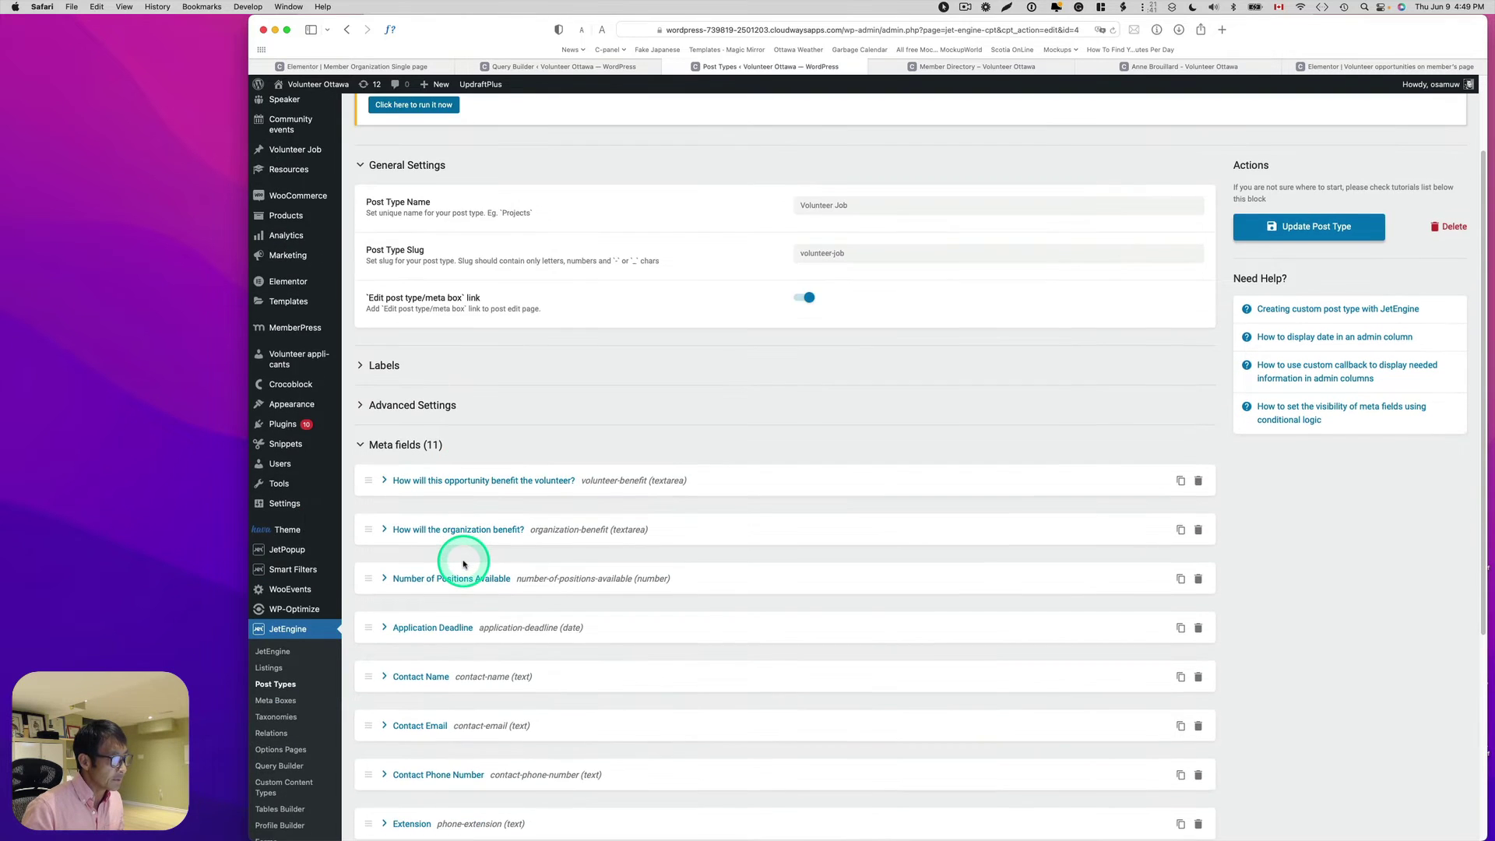
scroll(465, 563, "down", 2)
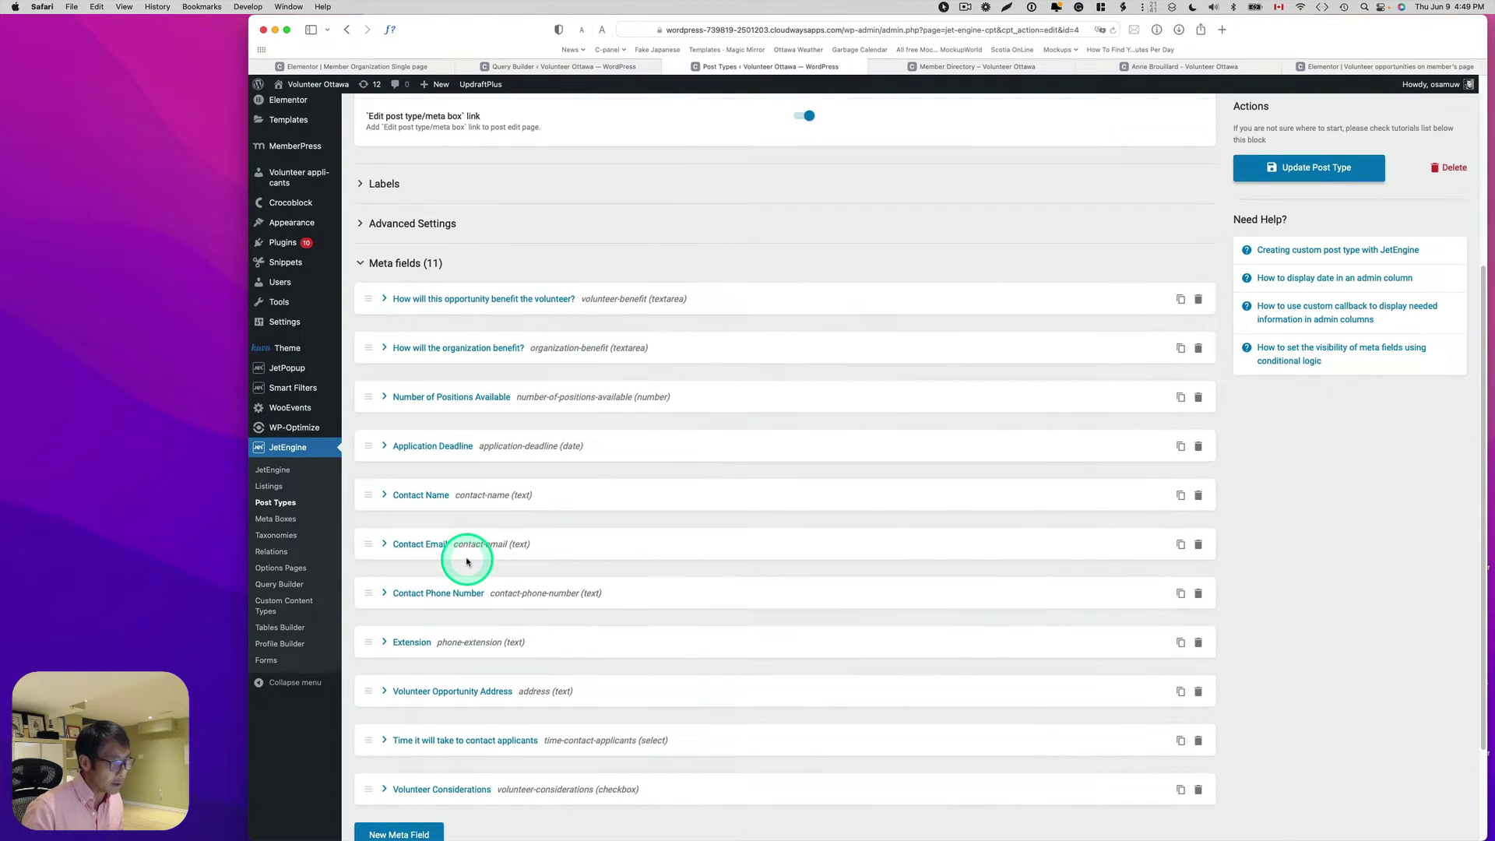
scroll(469, 562, "down", 1)
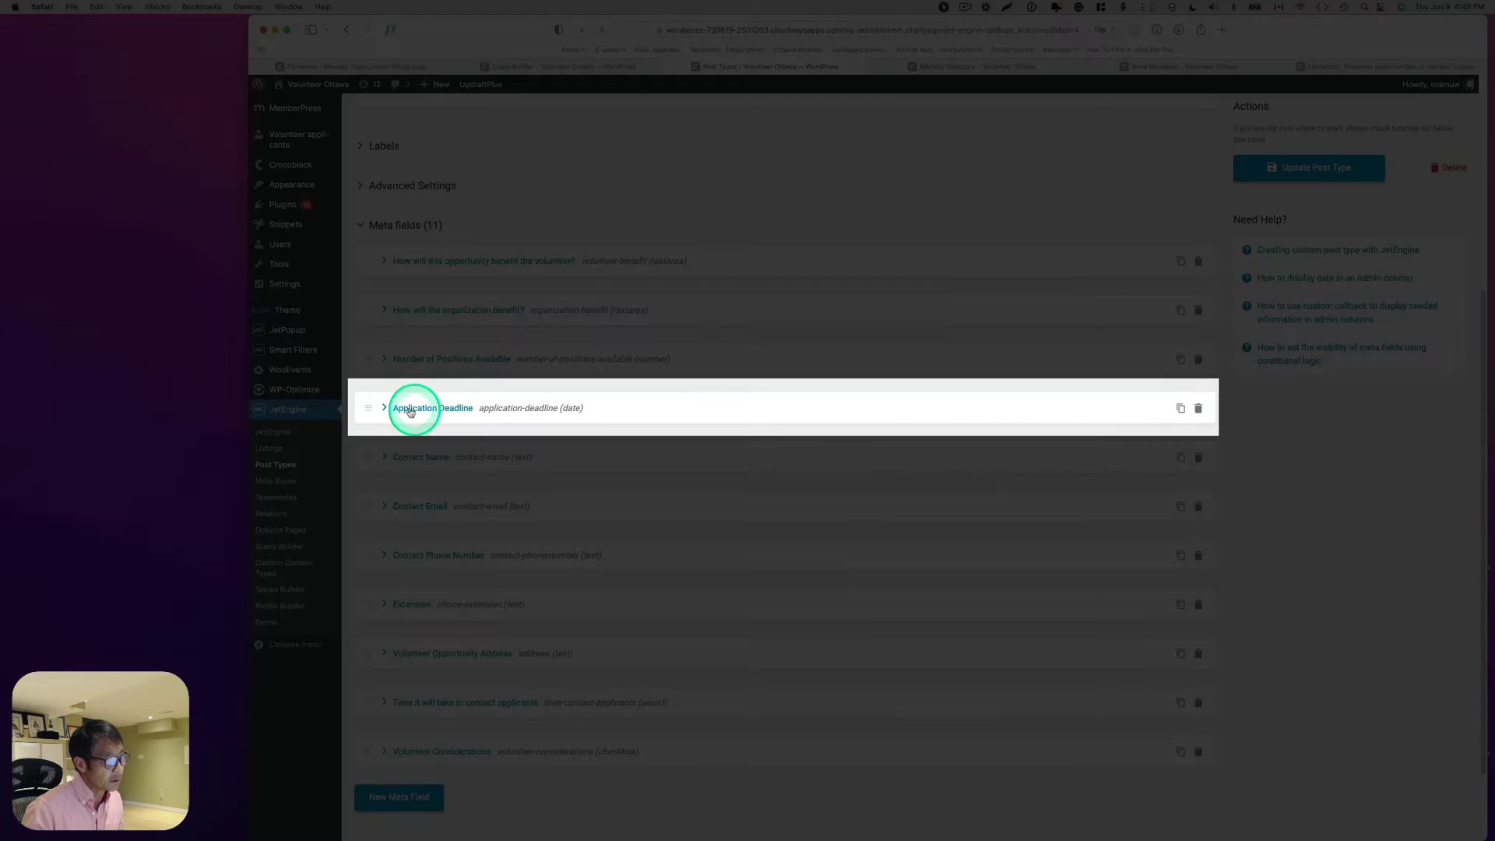
left_click(387, 411)
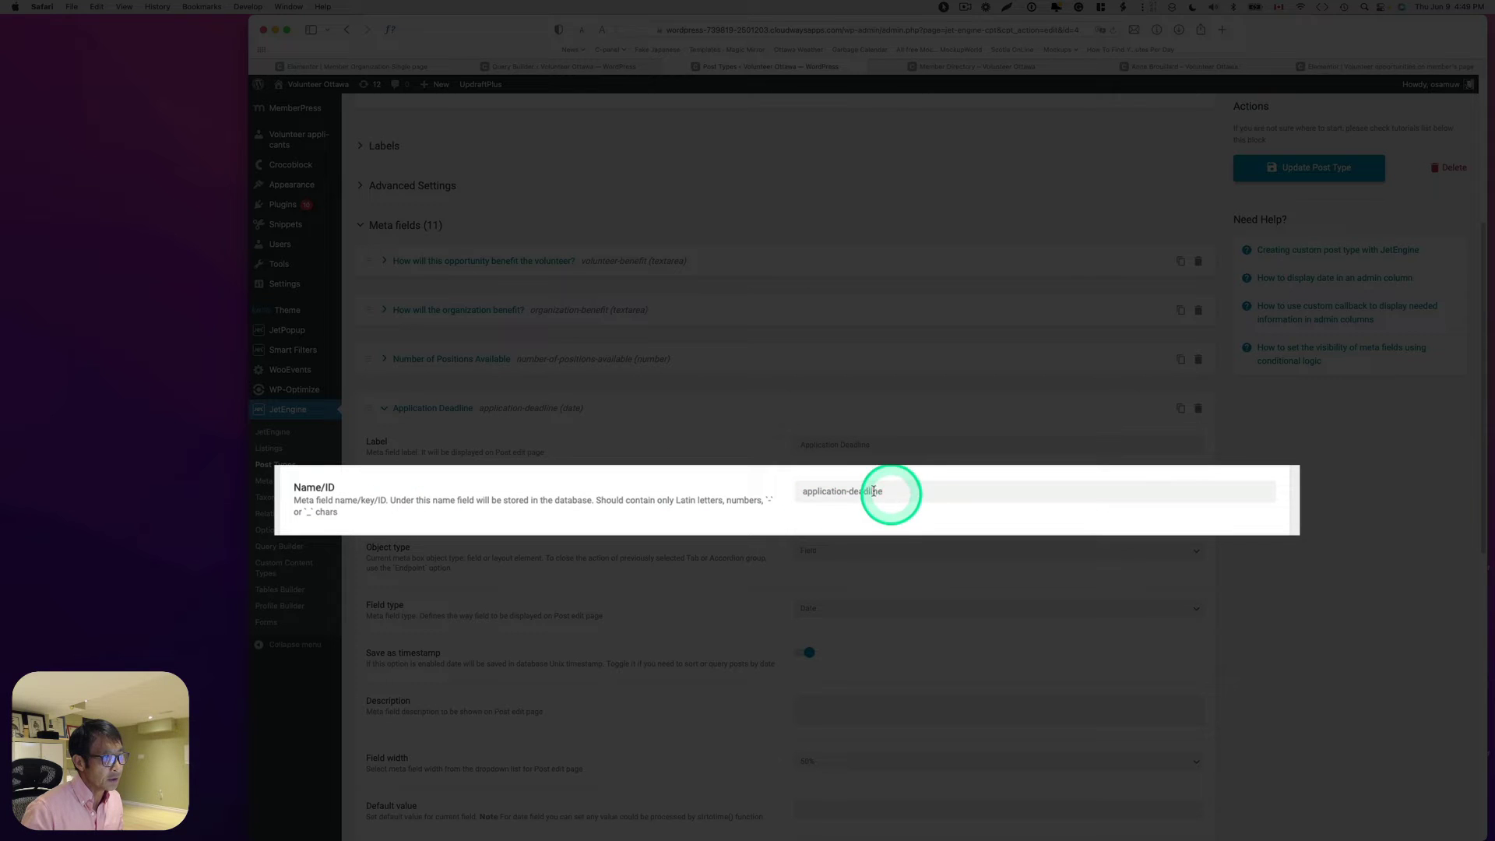
left_click_drag(892, 493, 795, 489)
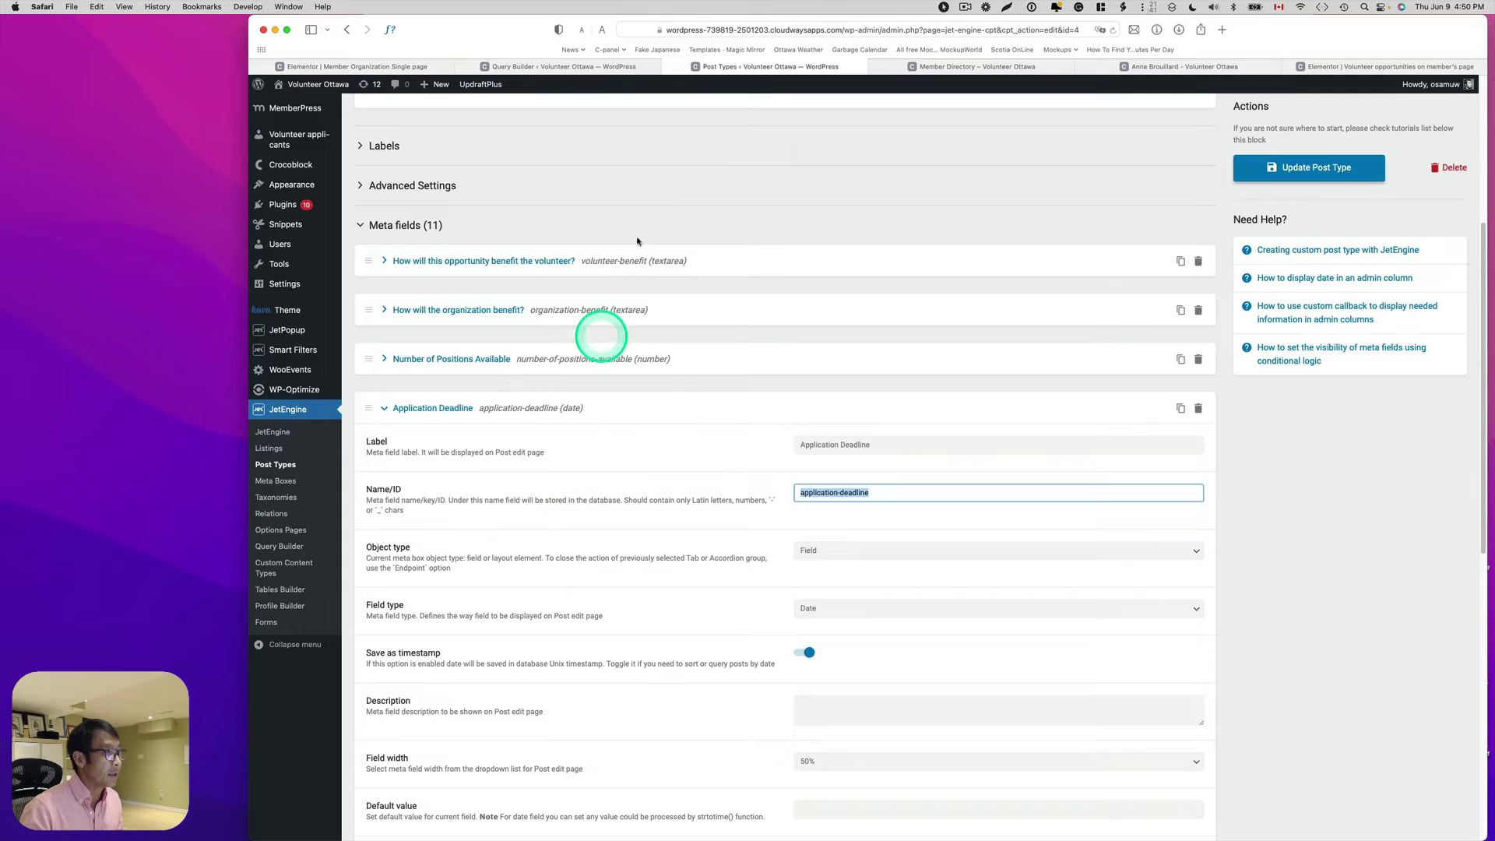
left_click(562, 69)
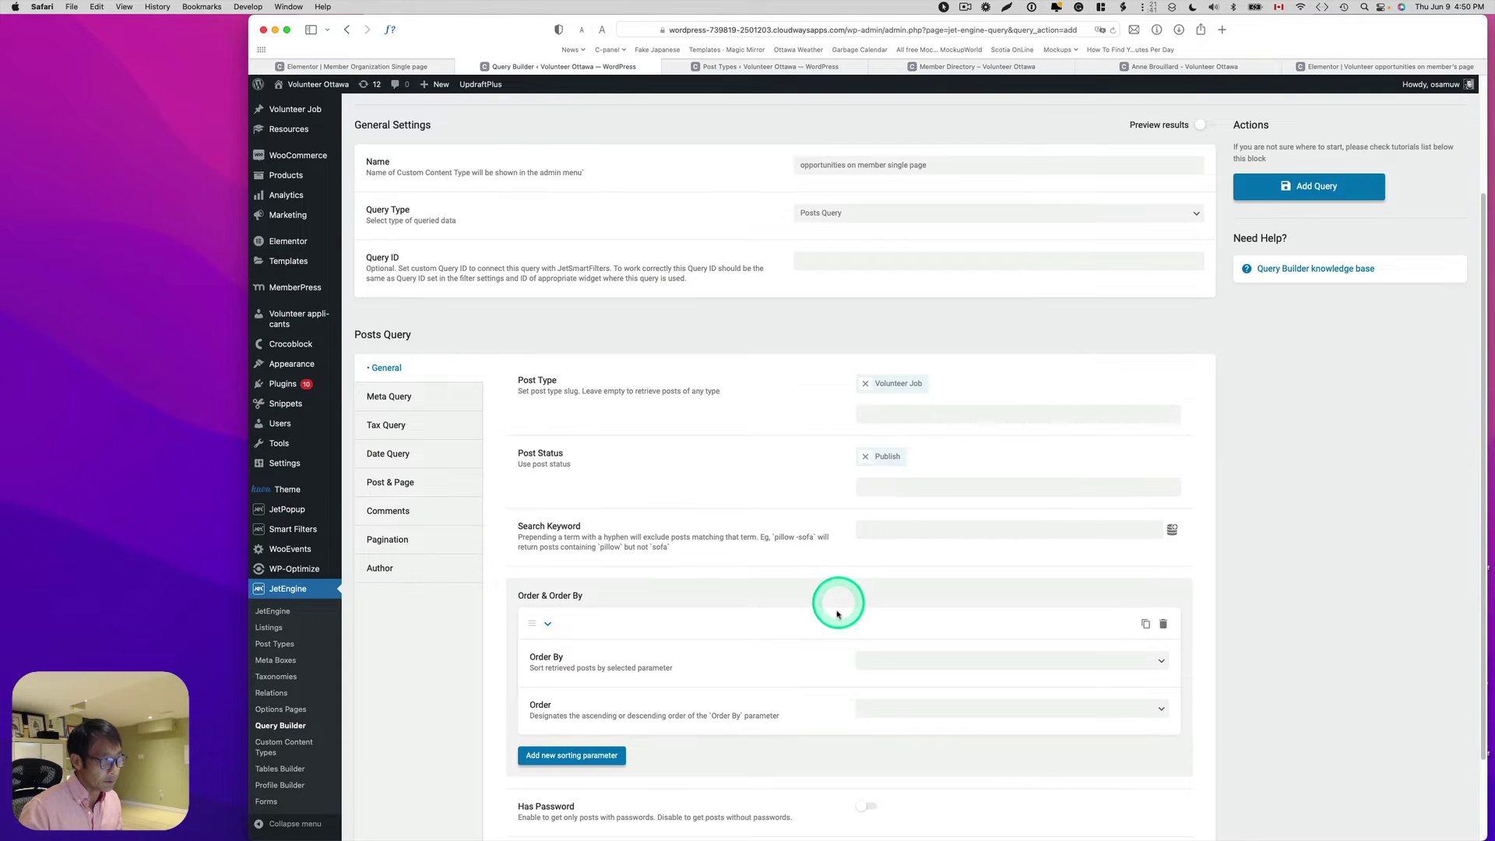
- Sort the query by string meta value 'application-deadline' in ascending order and save it
scroll(828, 624, "down", 2)
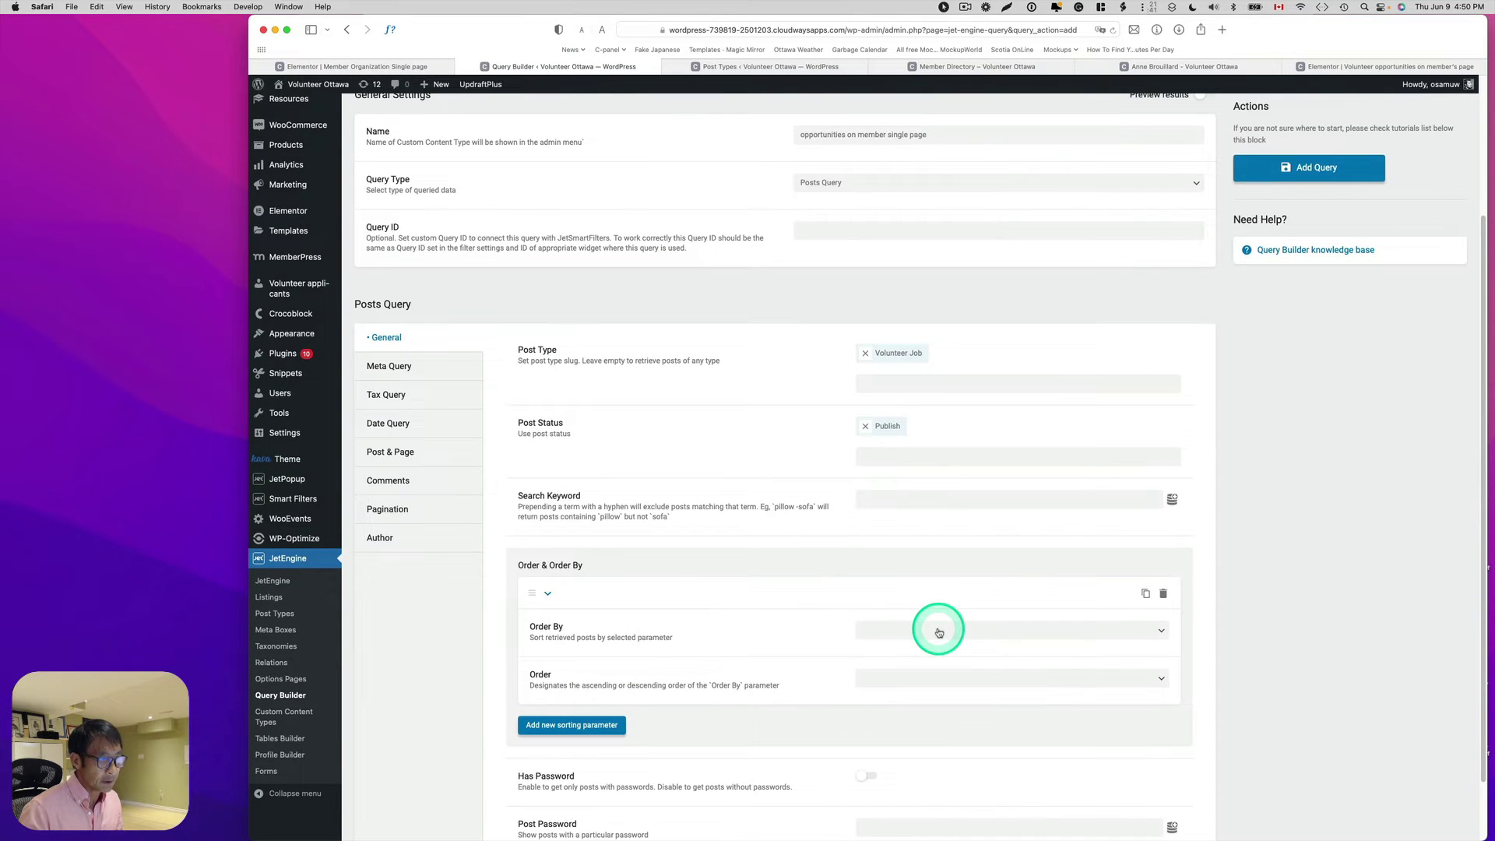
left_click(939, 632)
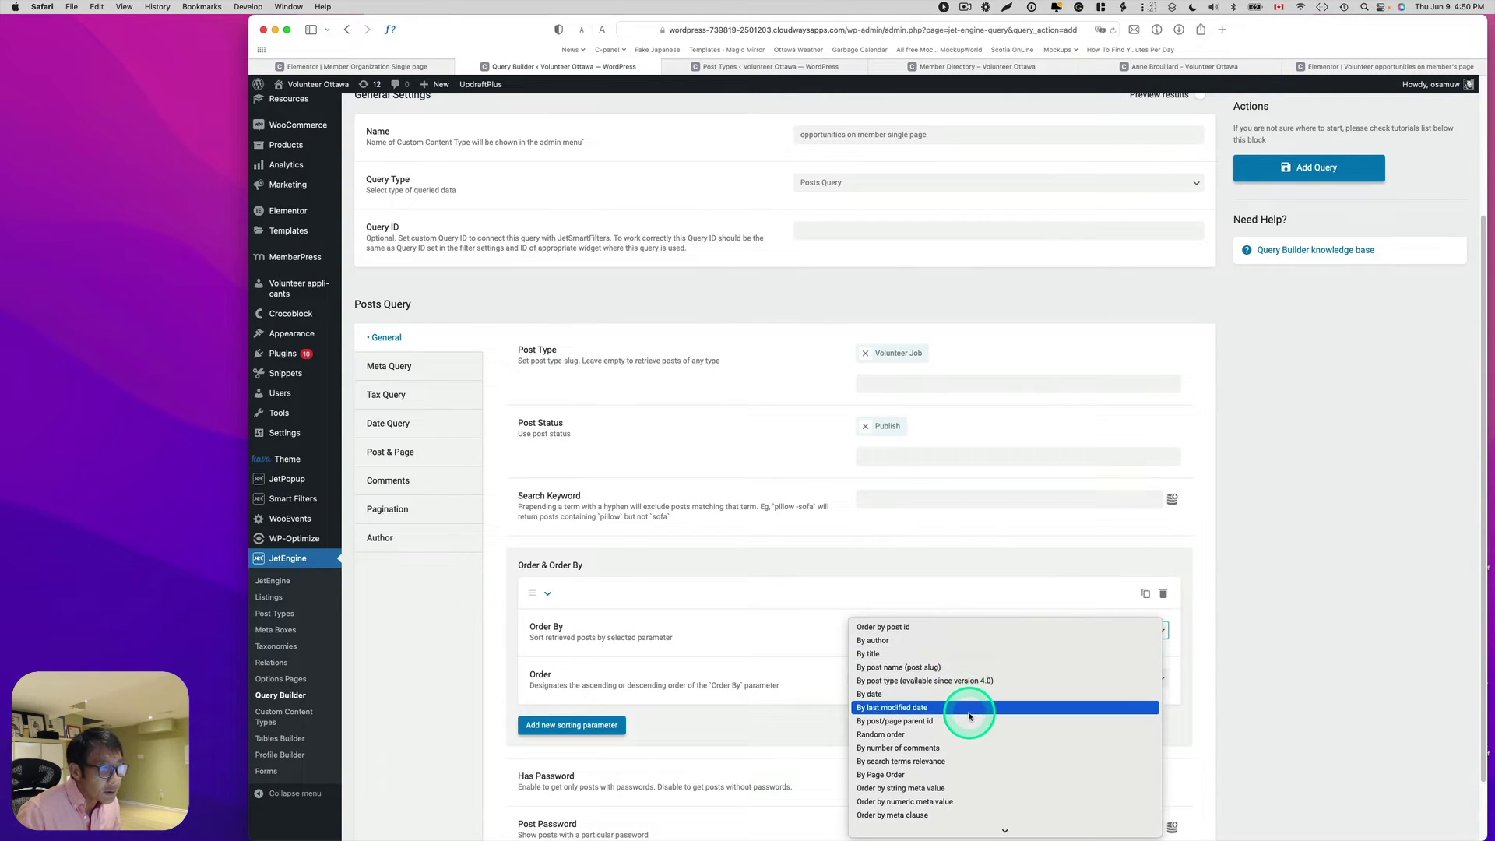
scroll(970, 716, "down", 1)
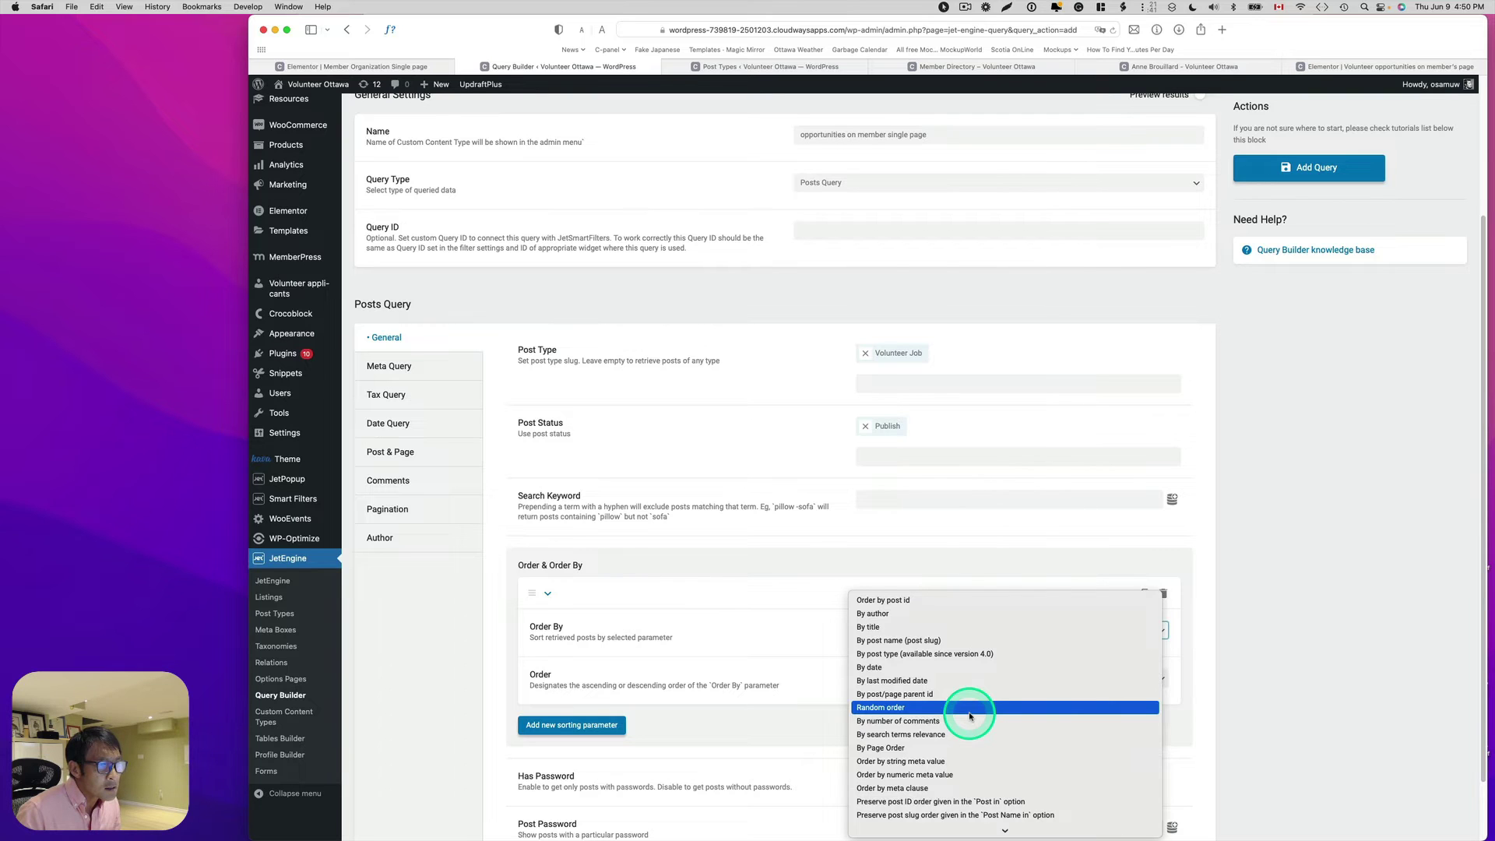
left_click(944, 763)
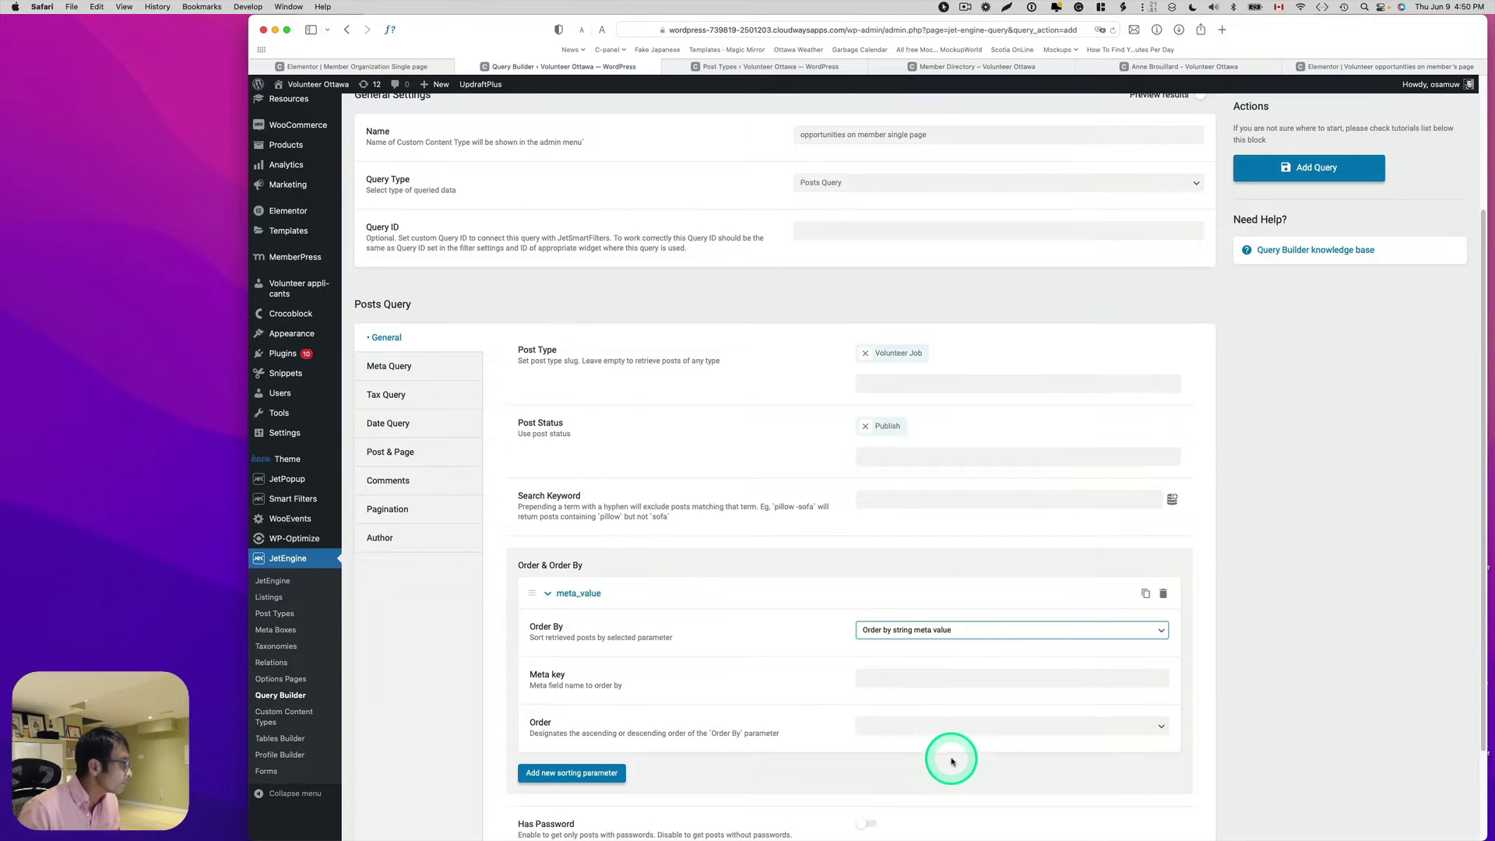
scroll(952, 761, "down", 1)
left_click(898, 663)
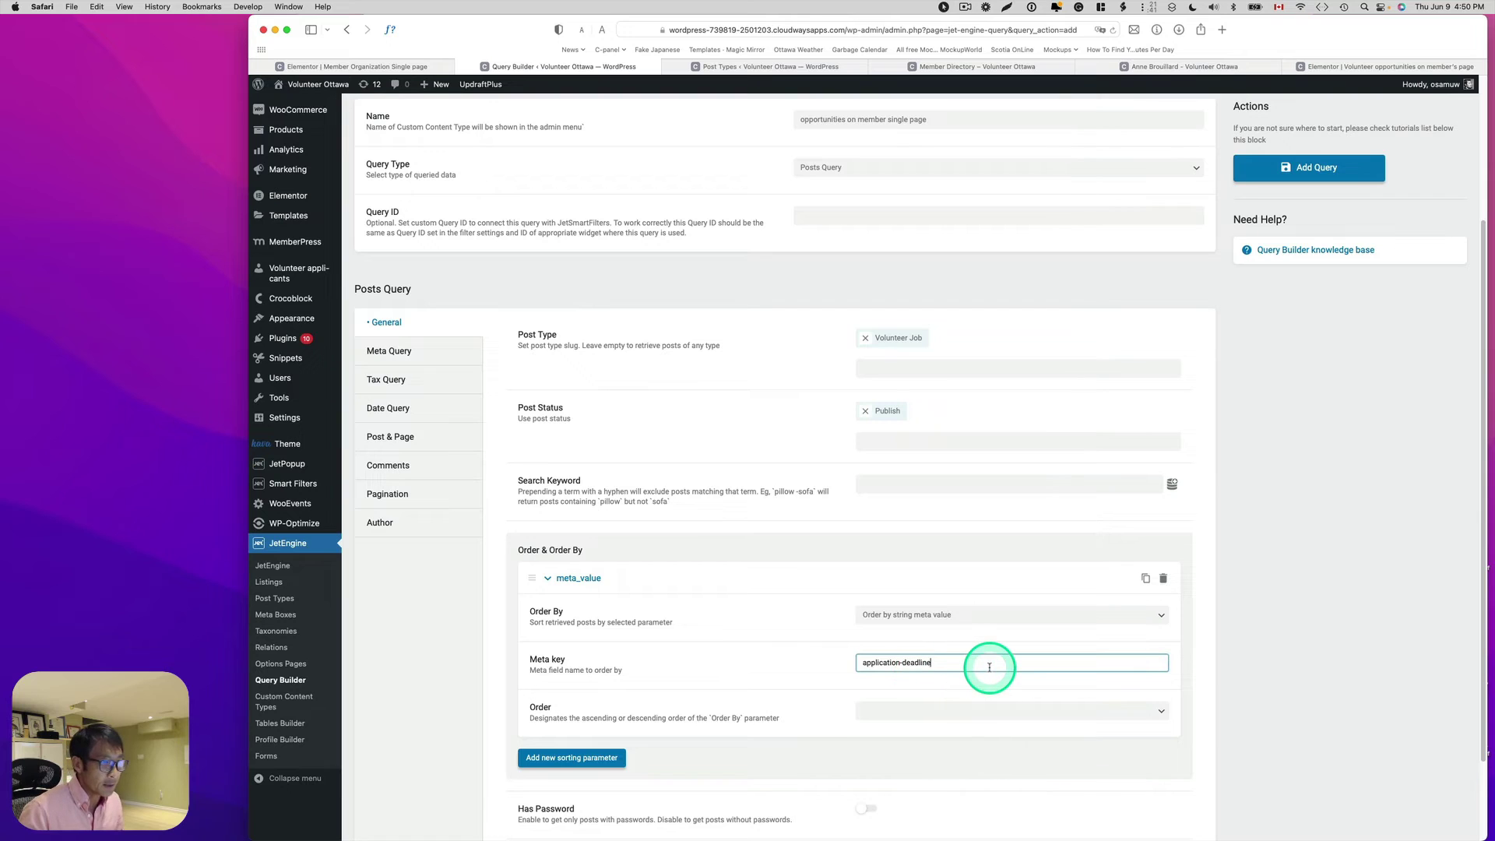
left_click(987, 711)
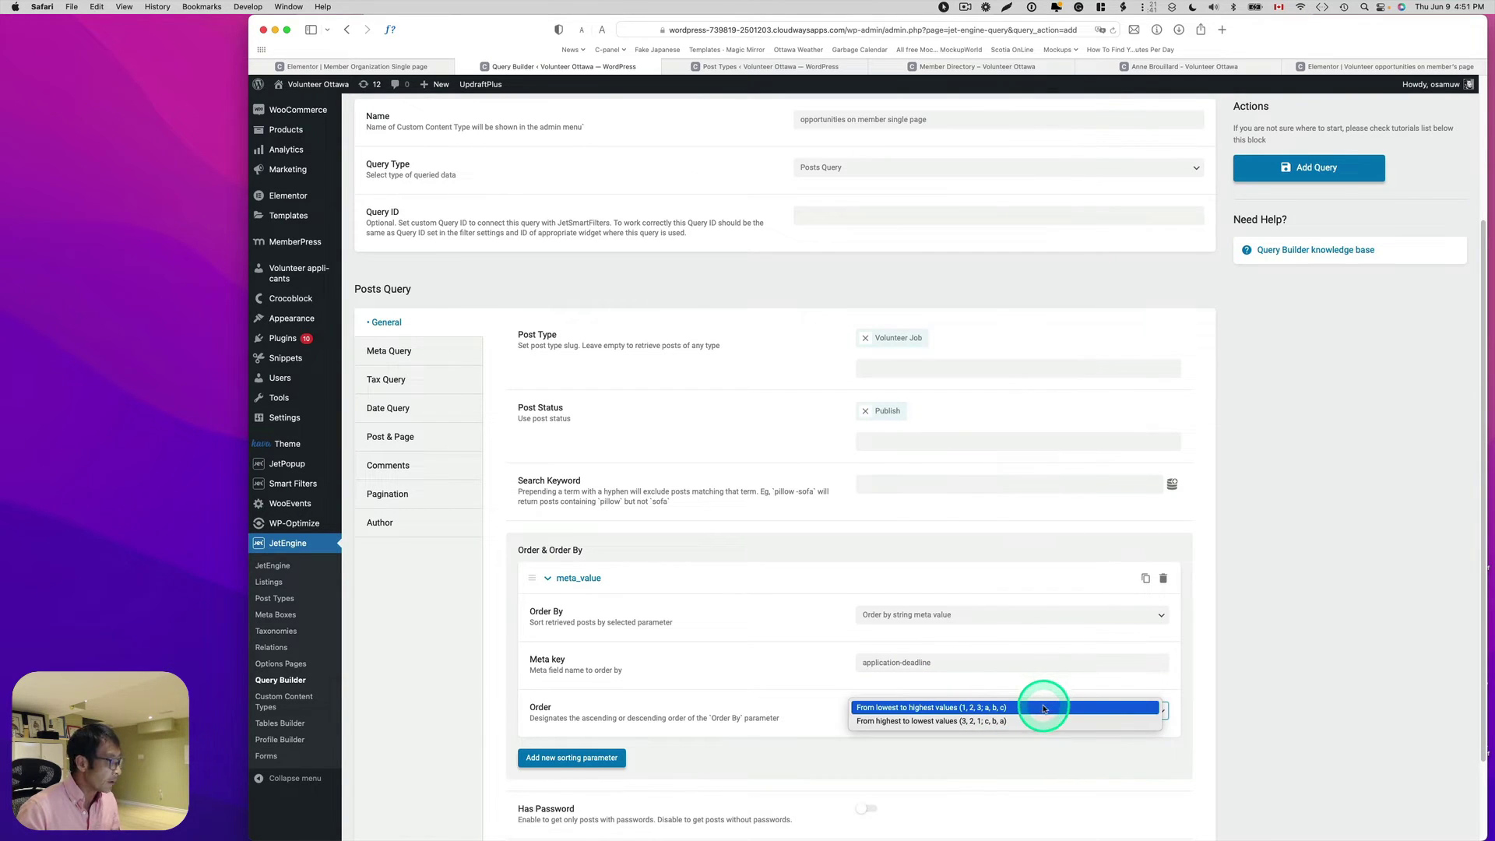
left_click(1007, 712)
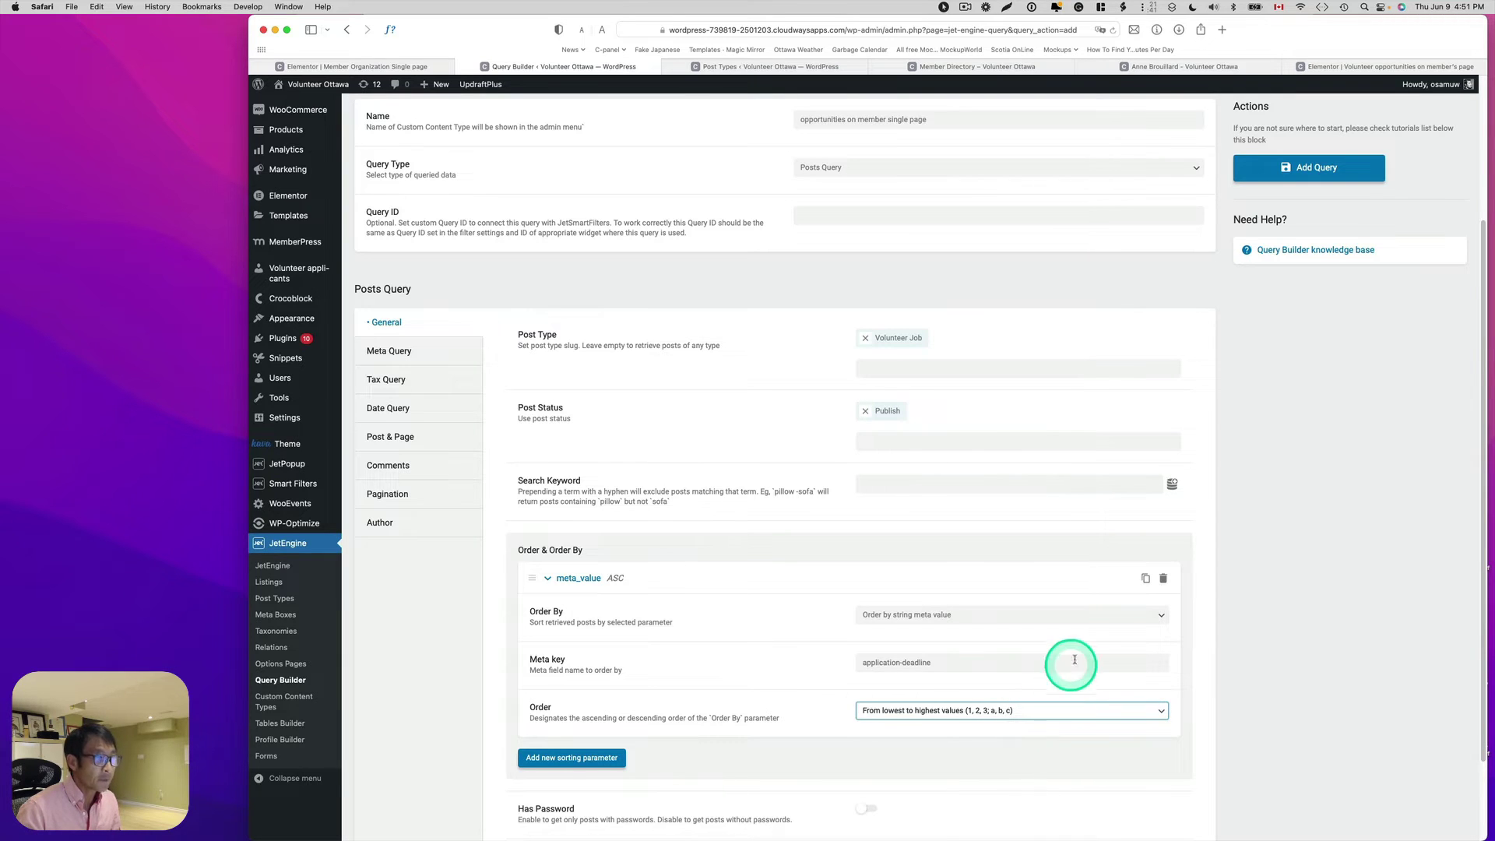
left_click(1308, 168)
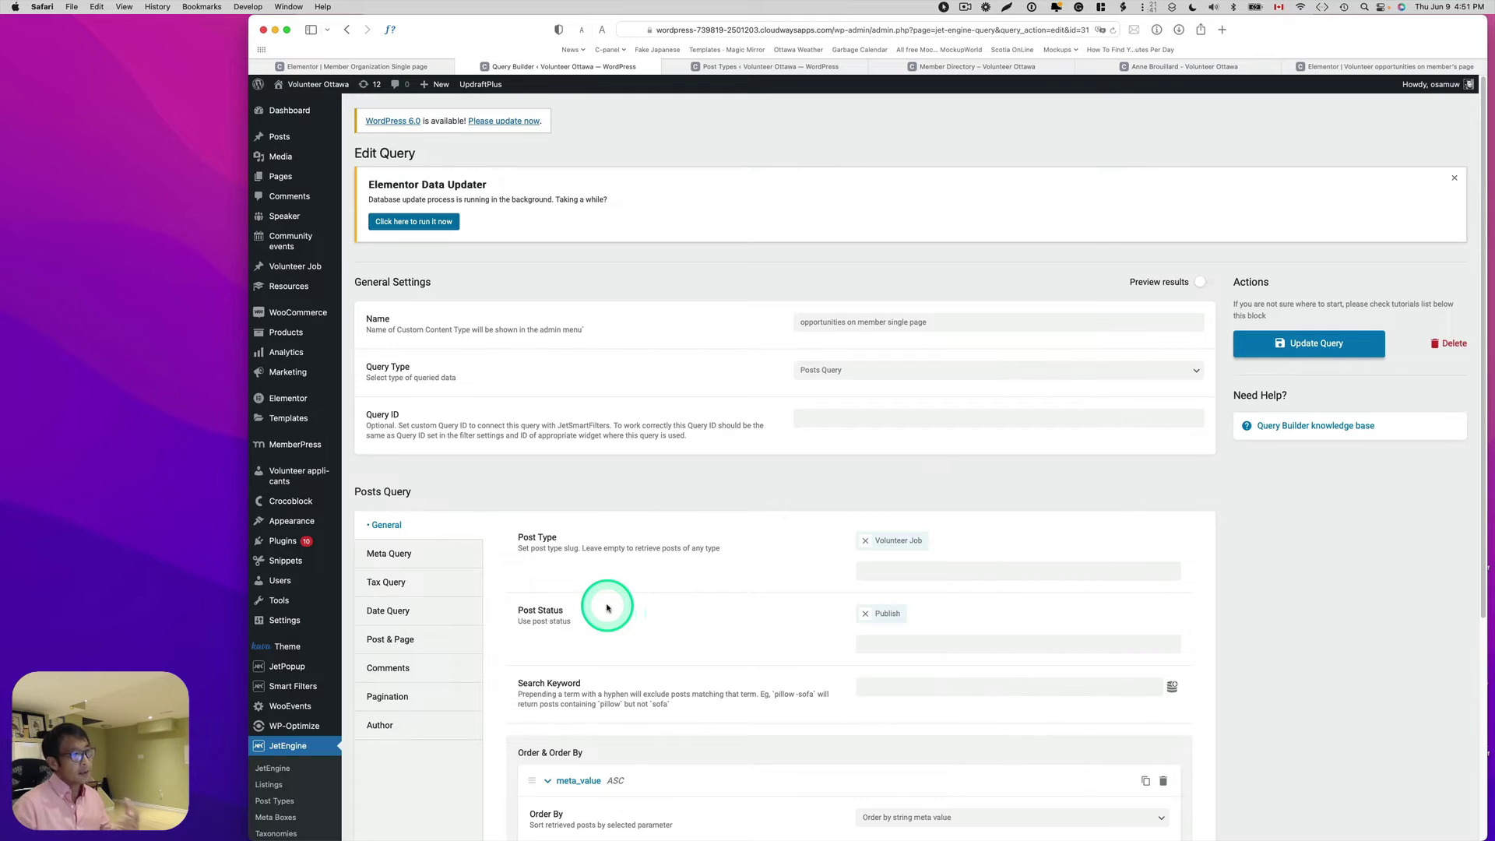
- Set the query's Author ID to the dynamic Queried user ID value
scroll(596, 611, "down", 3)
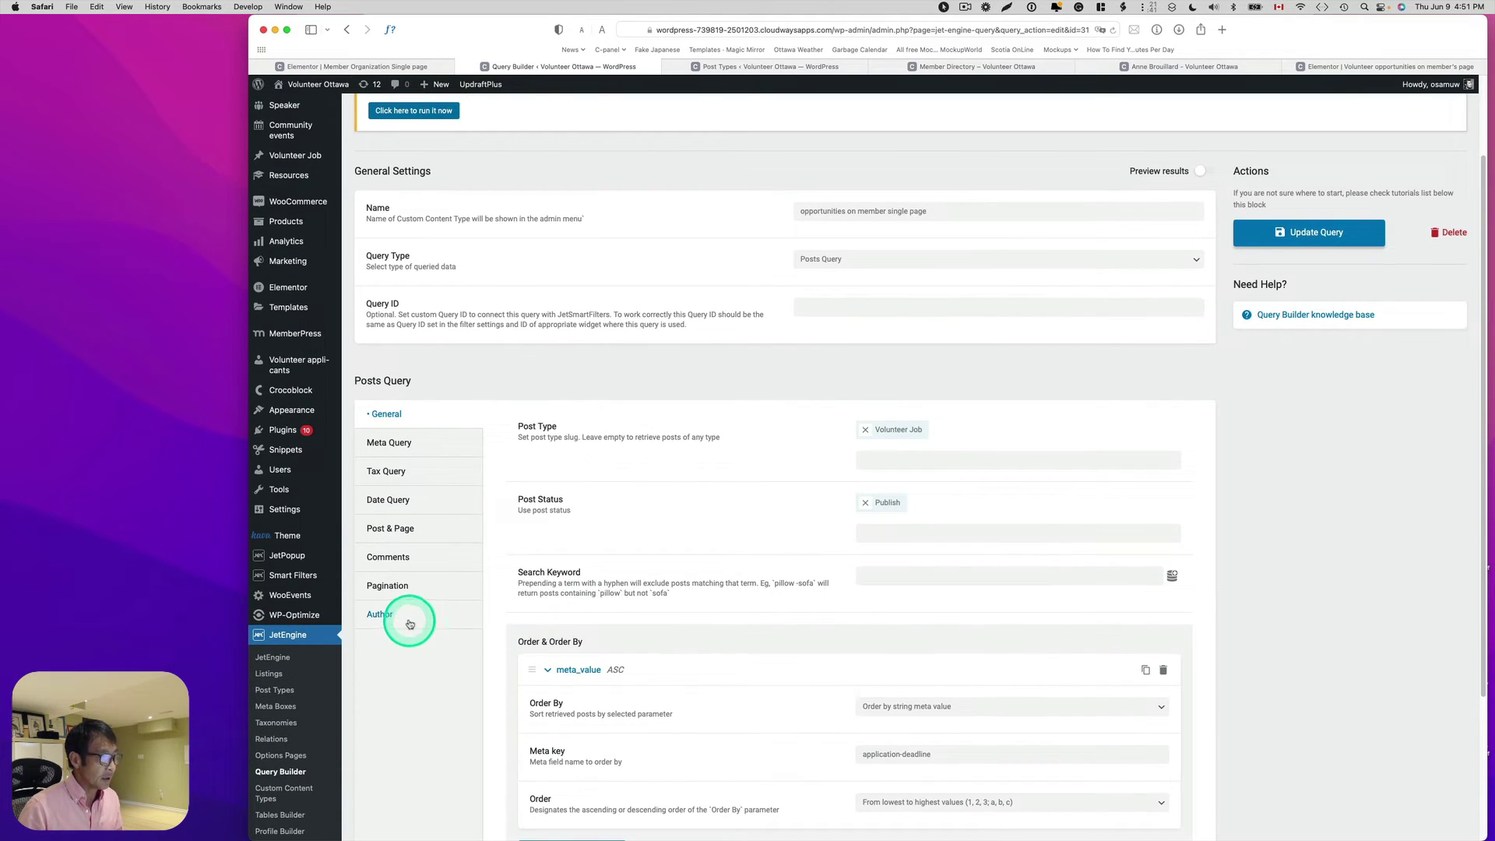
left_click(390, 619)
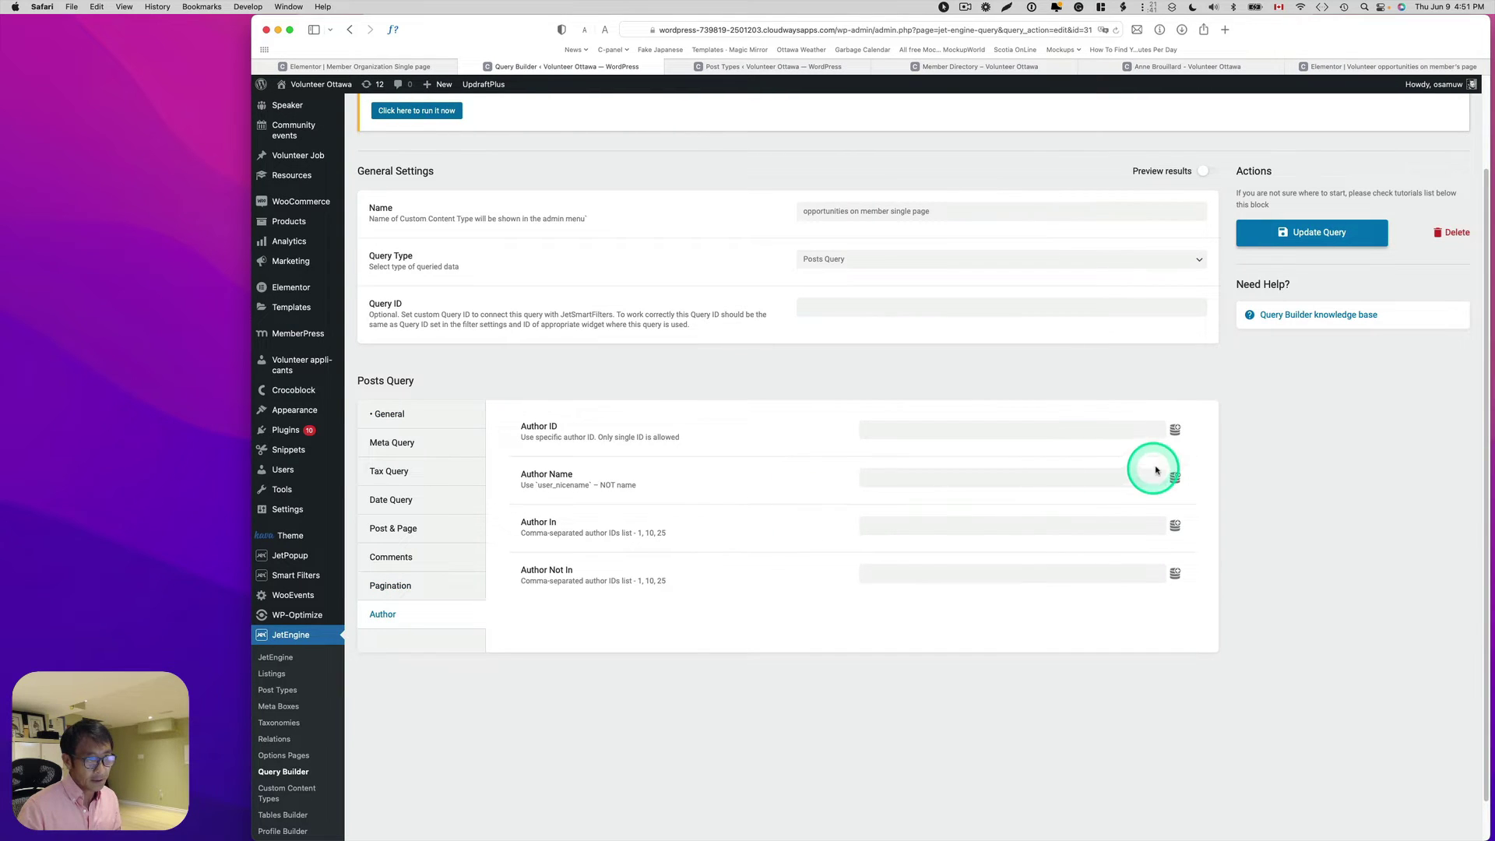
left_click(1175, 429)
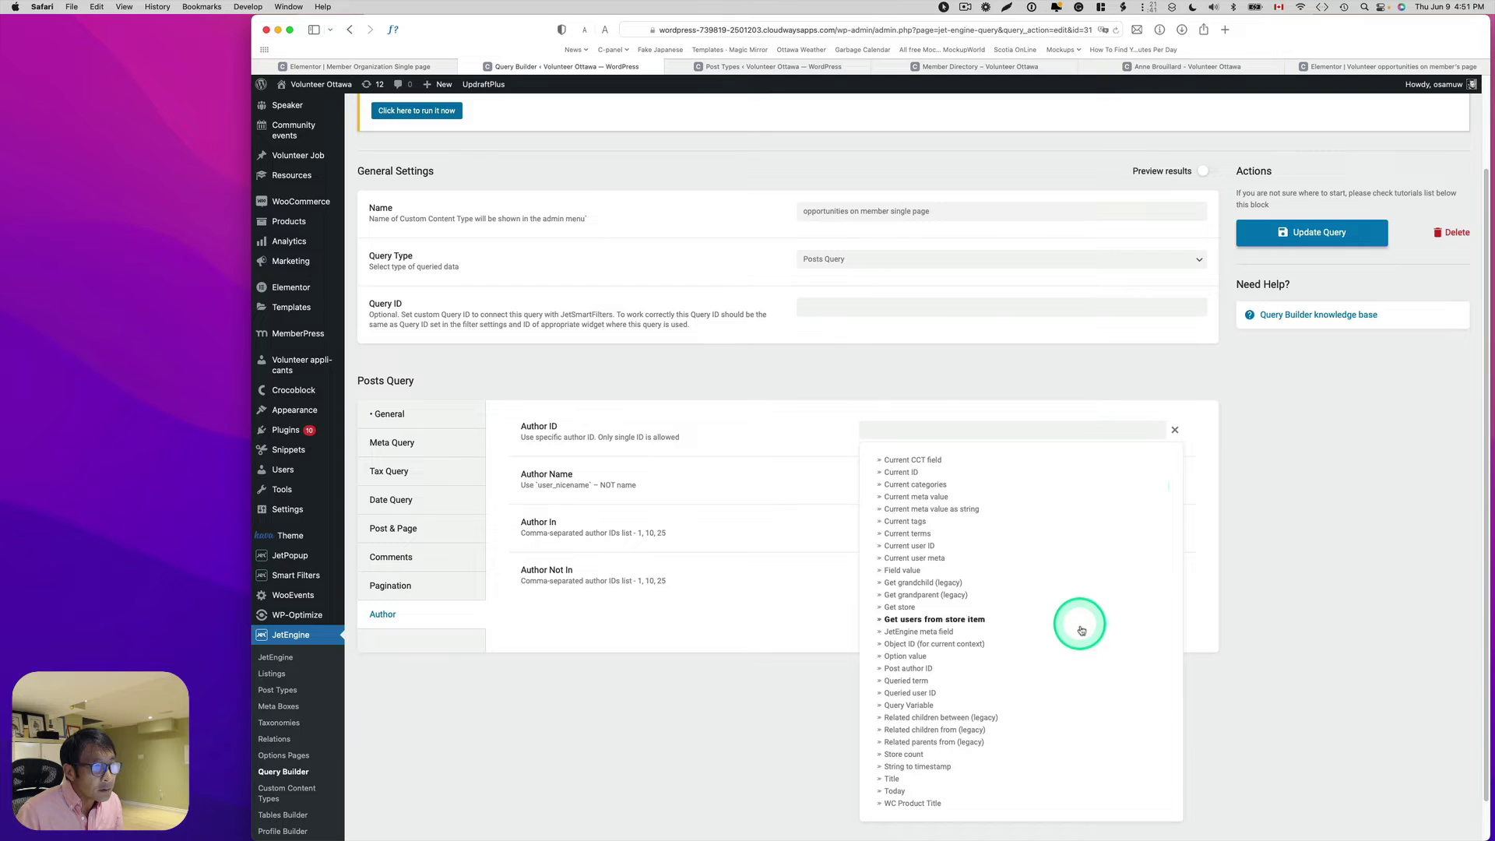
scroll(916, 695, "down", 1)
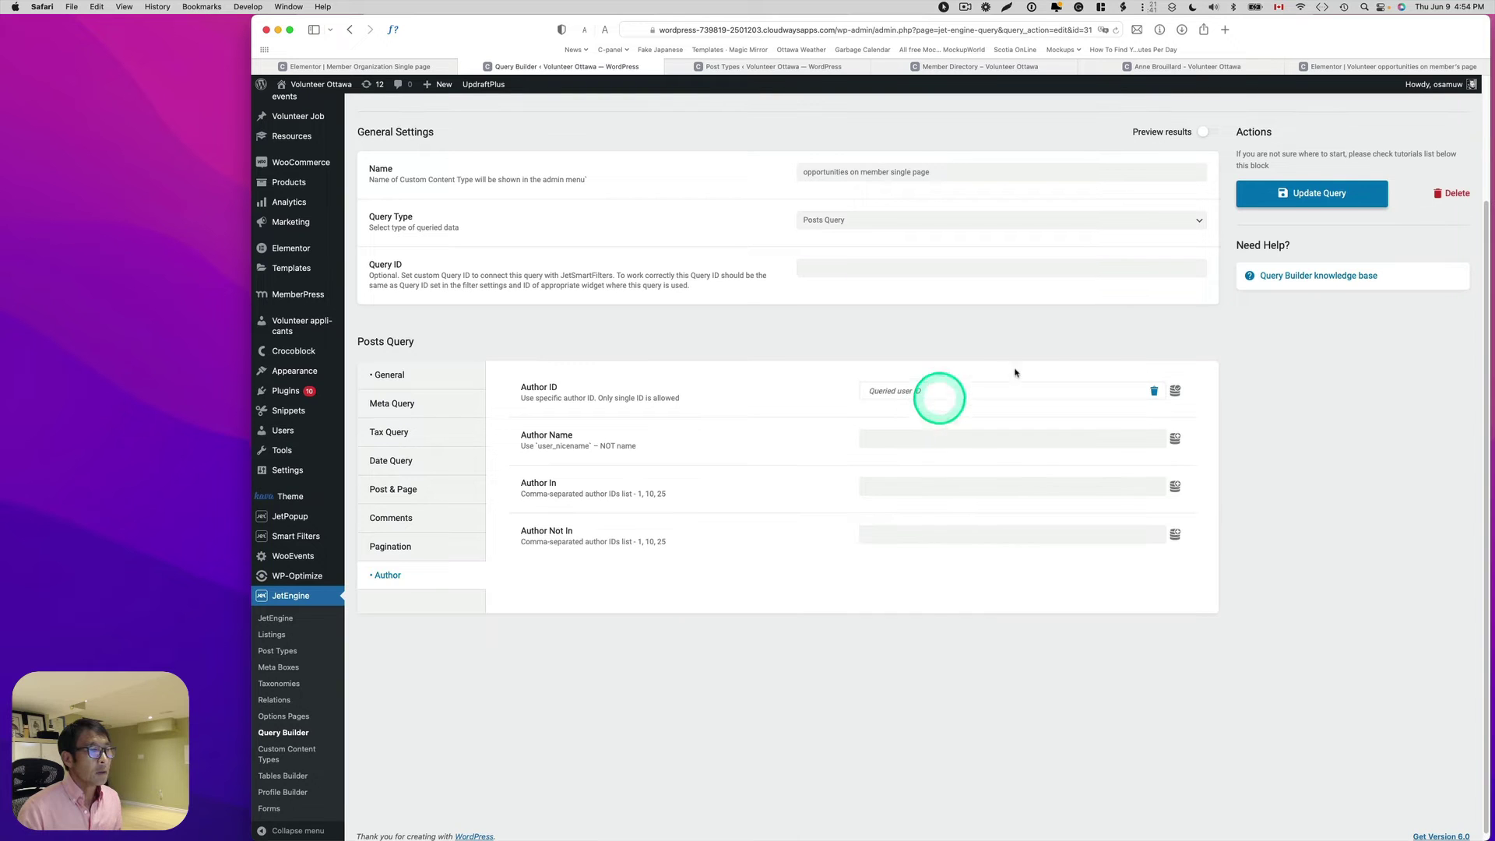
left_click(1323, 200)
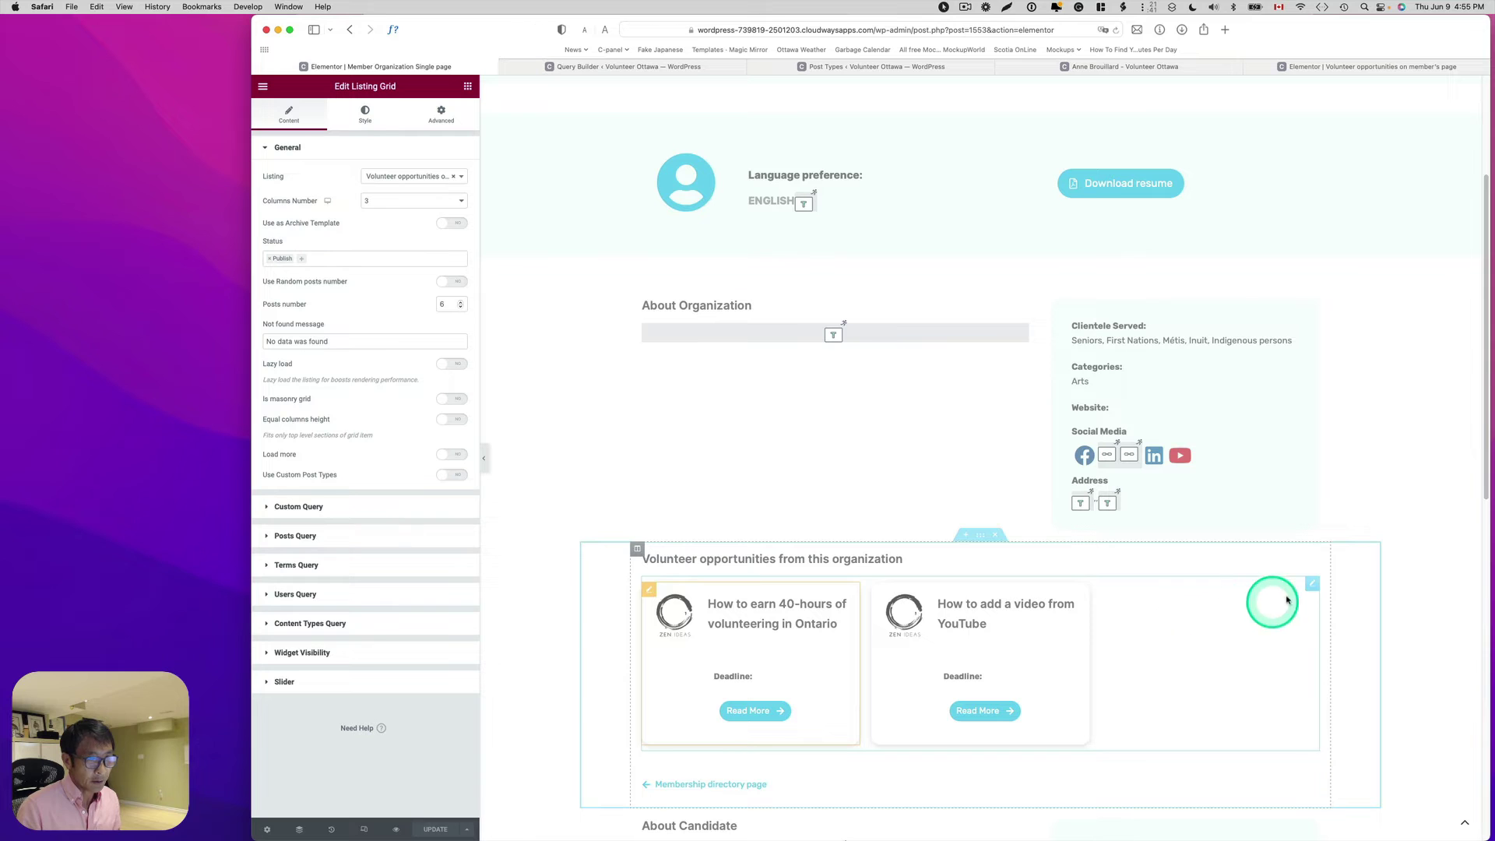
- Enable Use Custom Query on the Listing Grid and select 'opportunities on member single page'
right_click(1311, 589)
left_click(1313, 593)
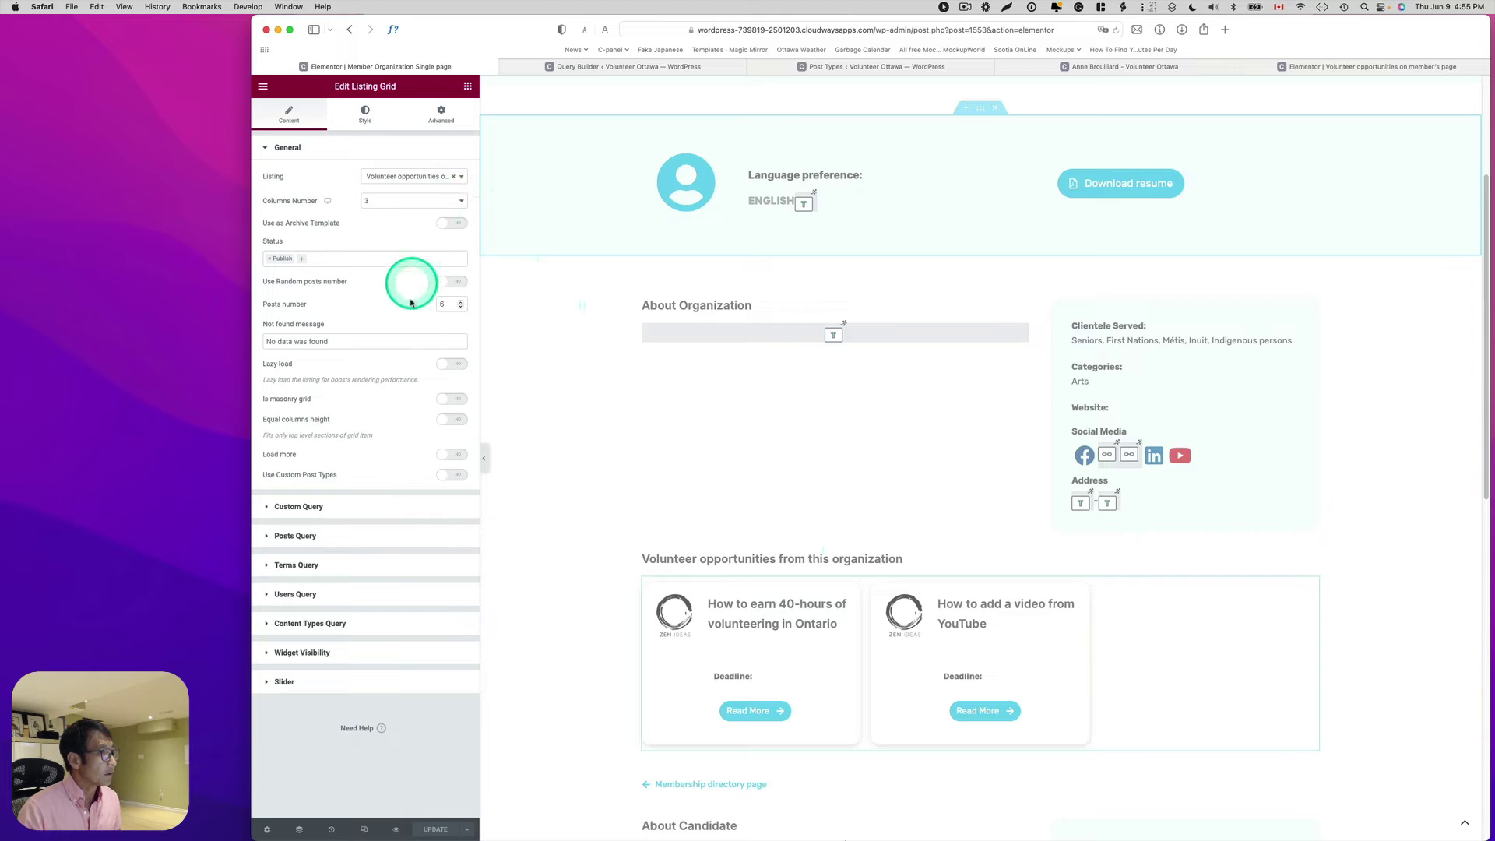
left_click(304, 508)
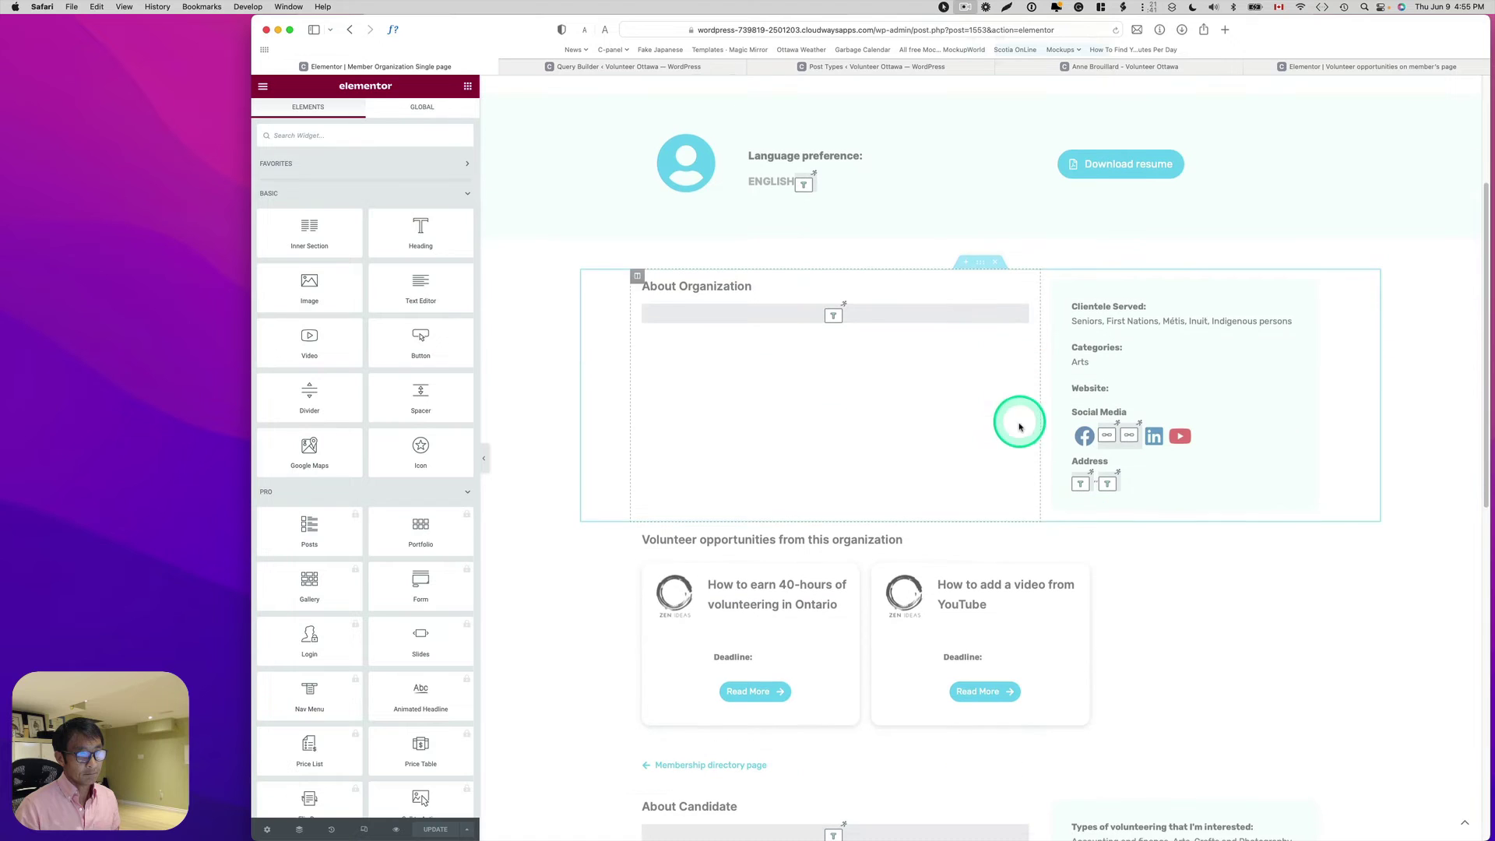
left_click(1259, 586)
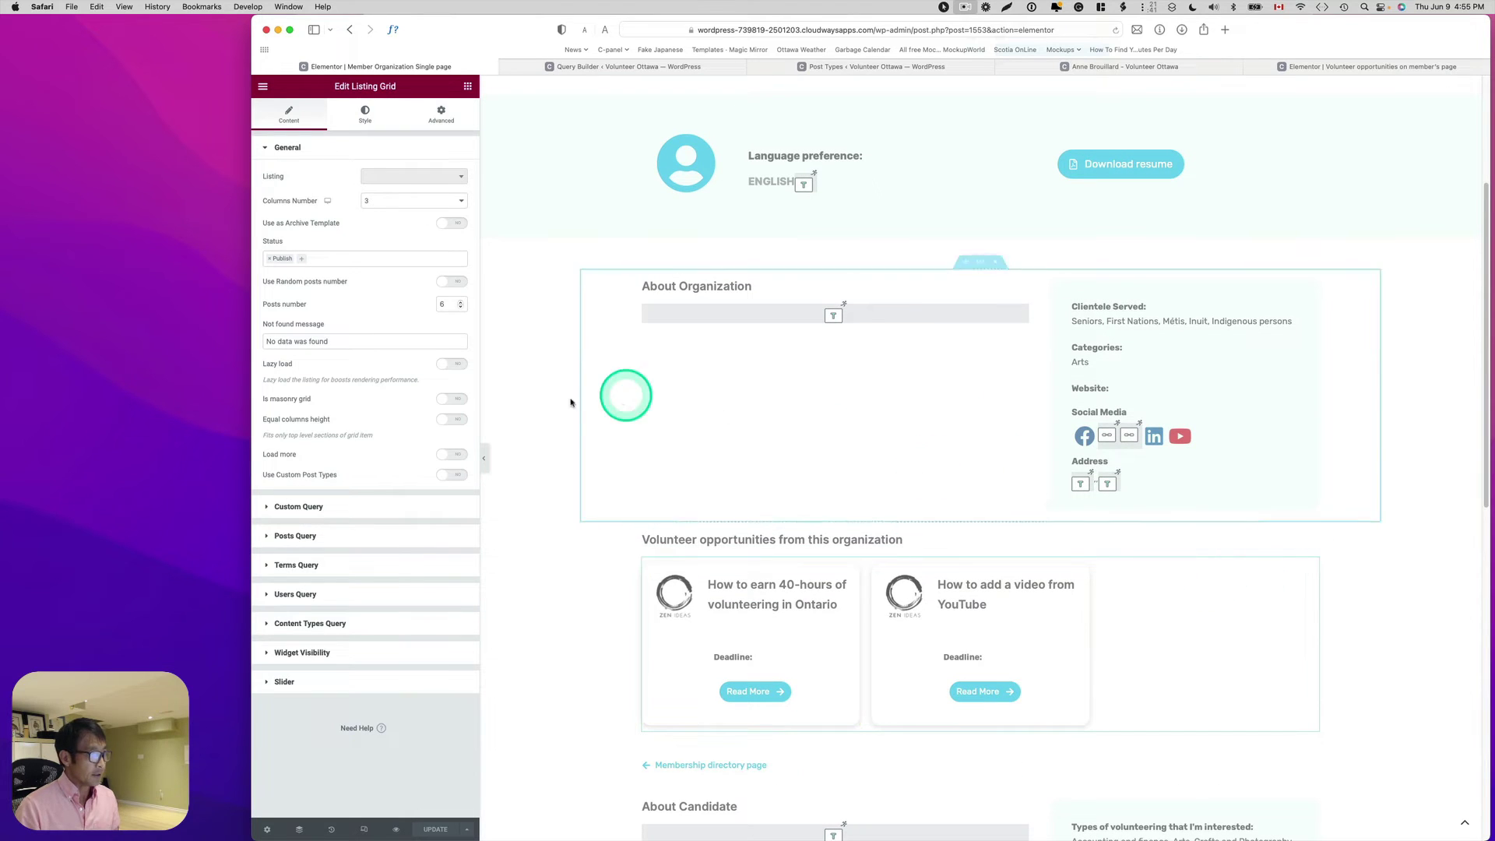
left_click(297, 508)
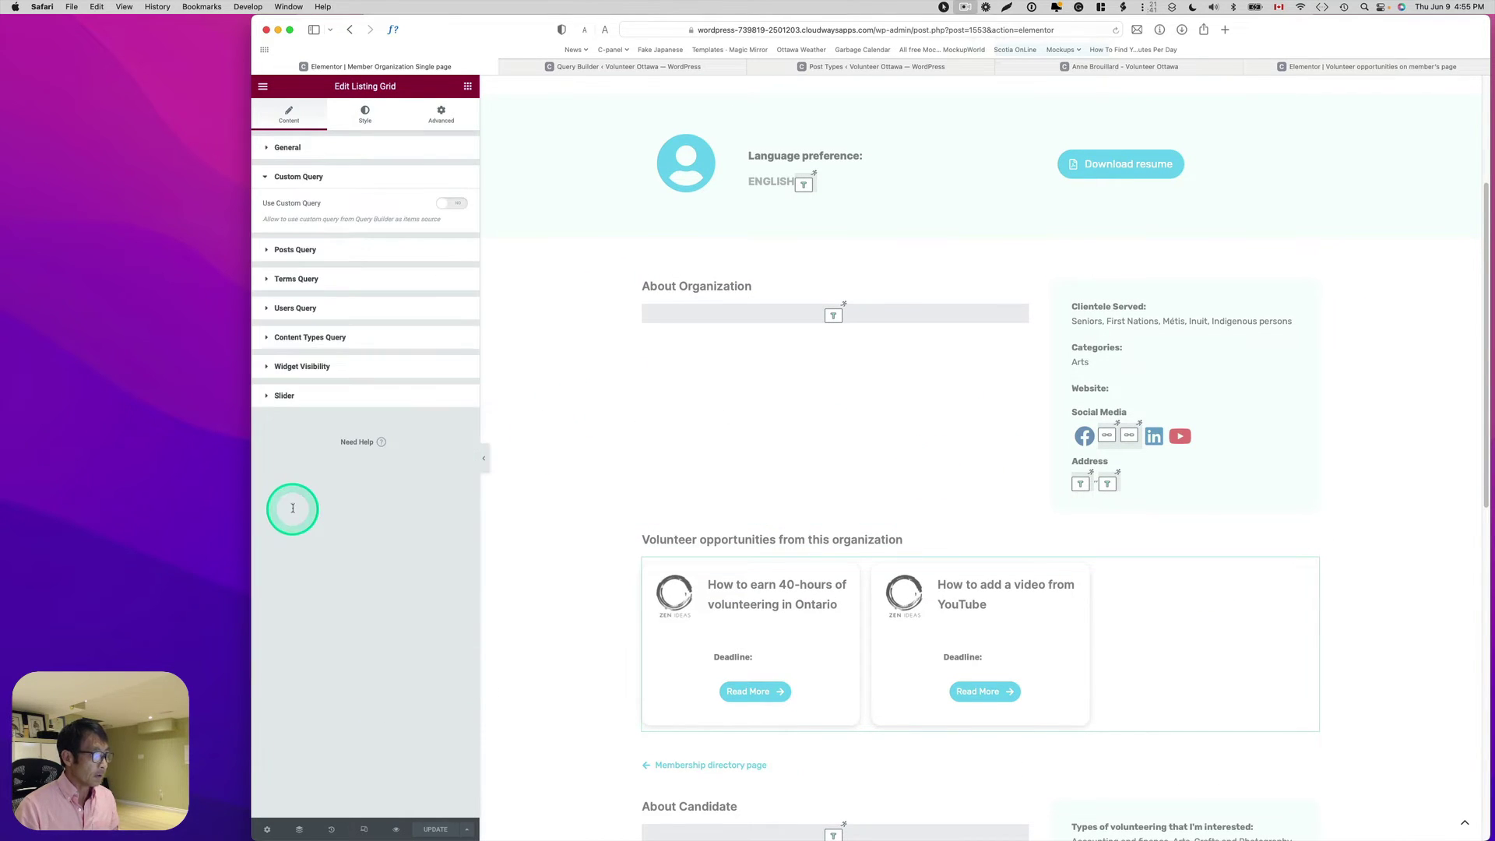
left_click(454, 204)
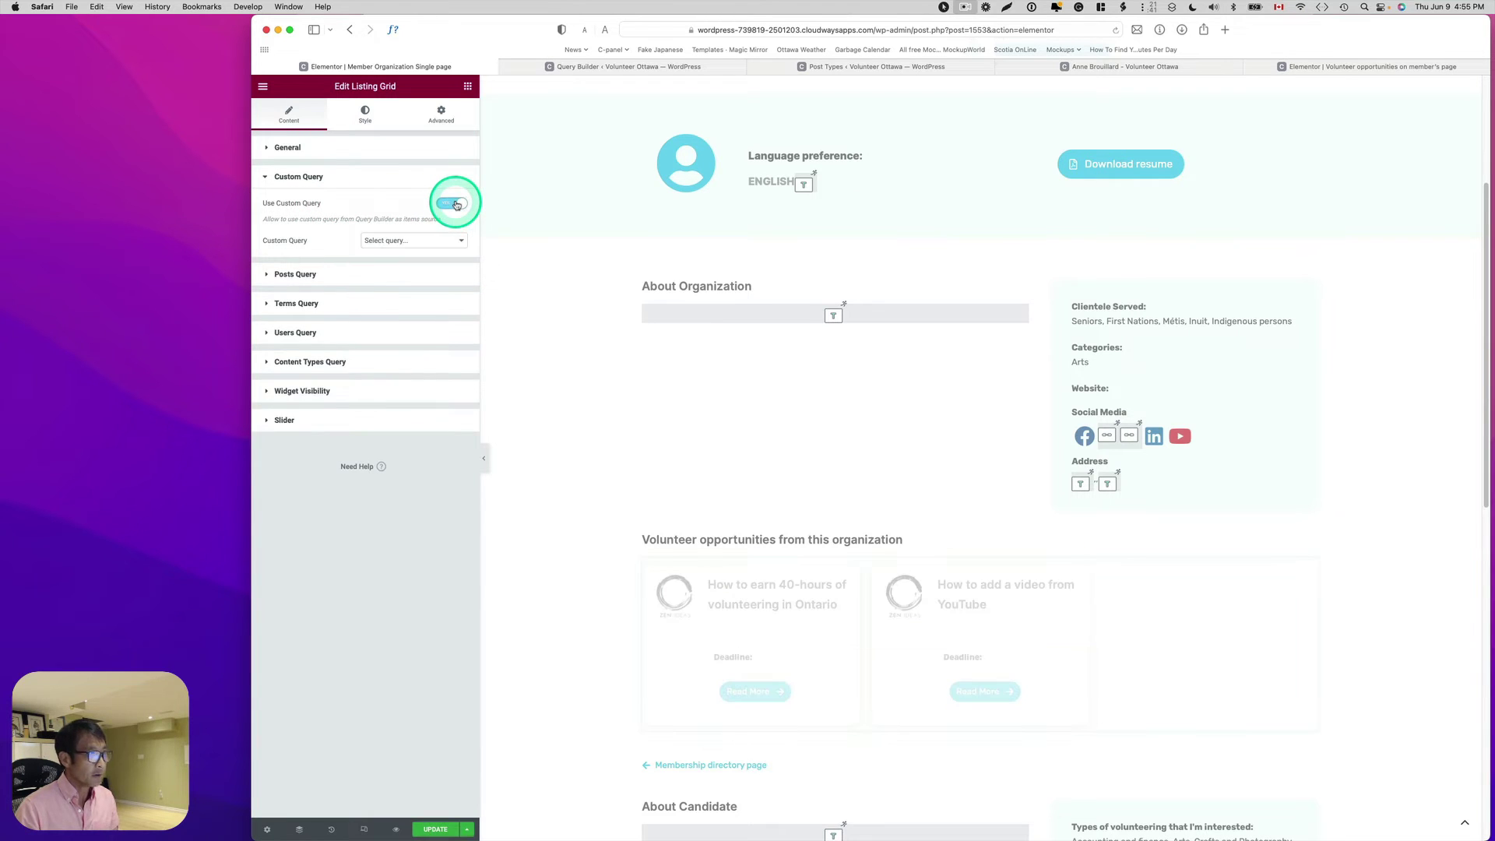
left_click(395, 243)
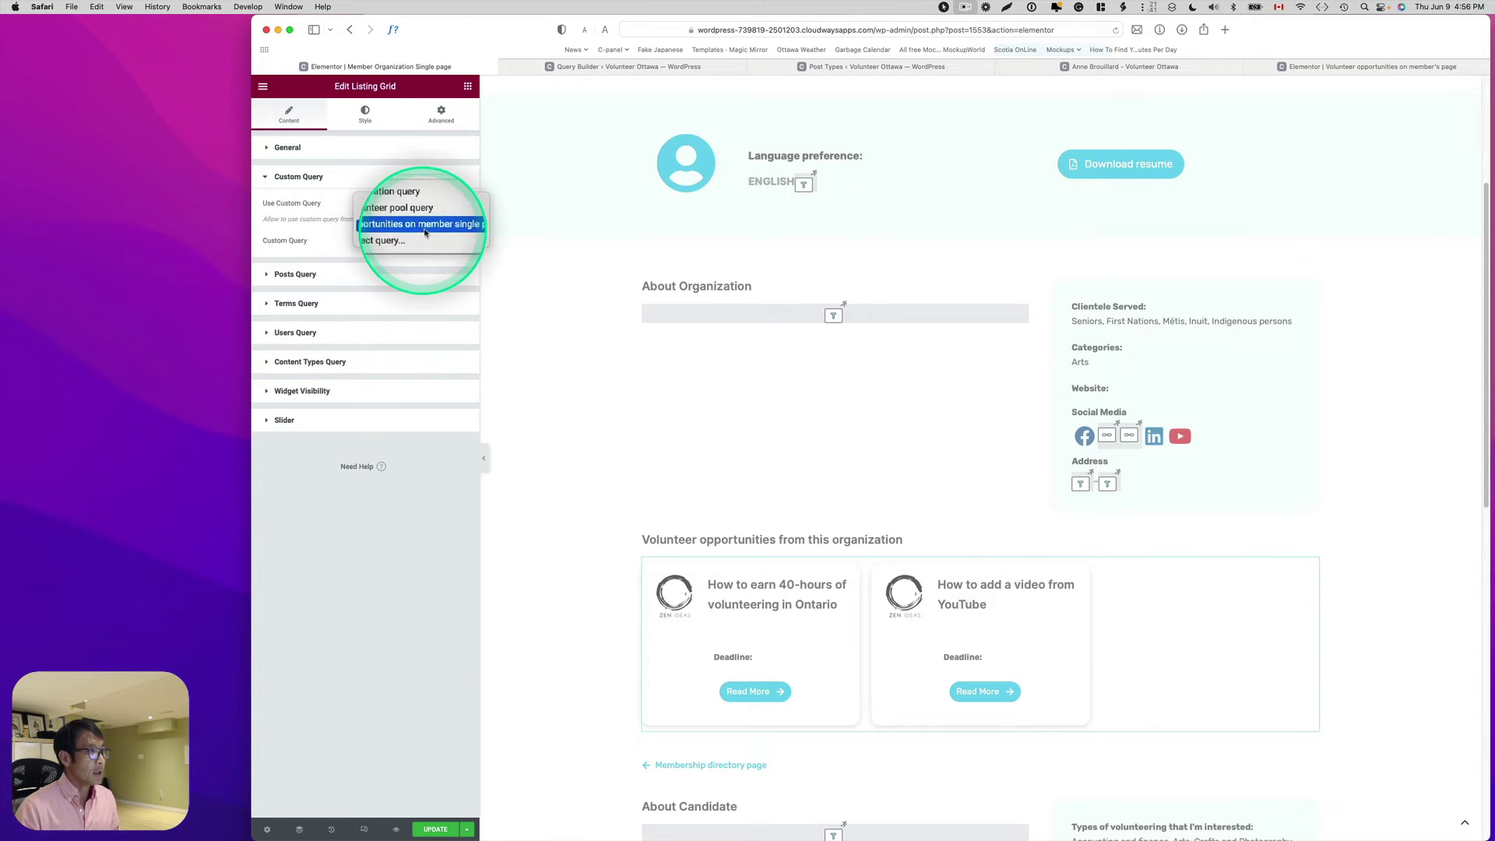
left_click(459, 227)
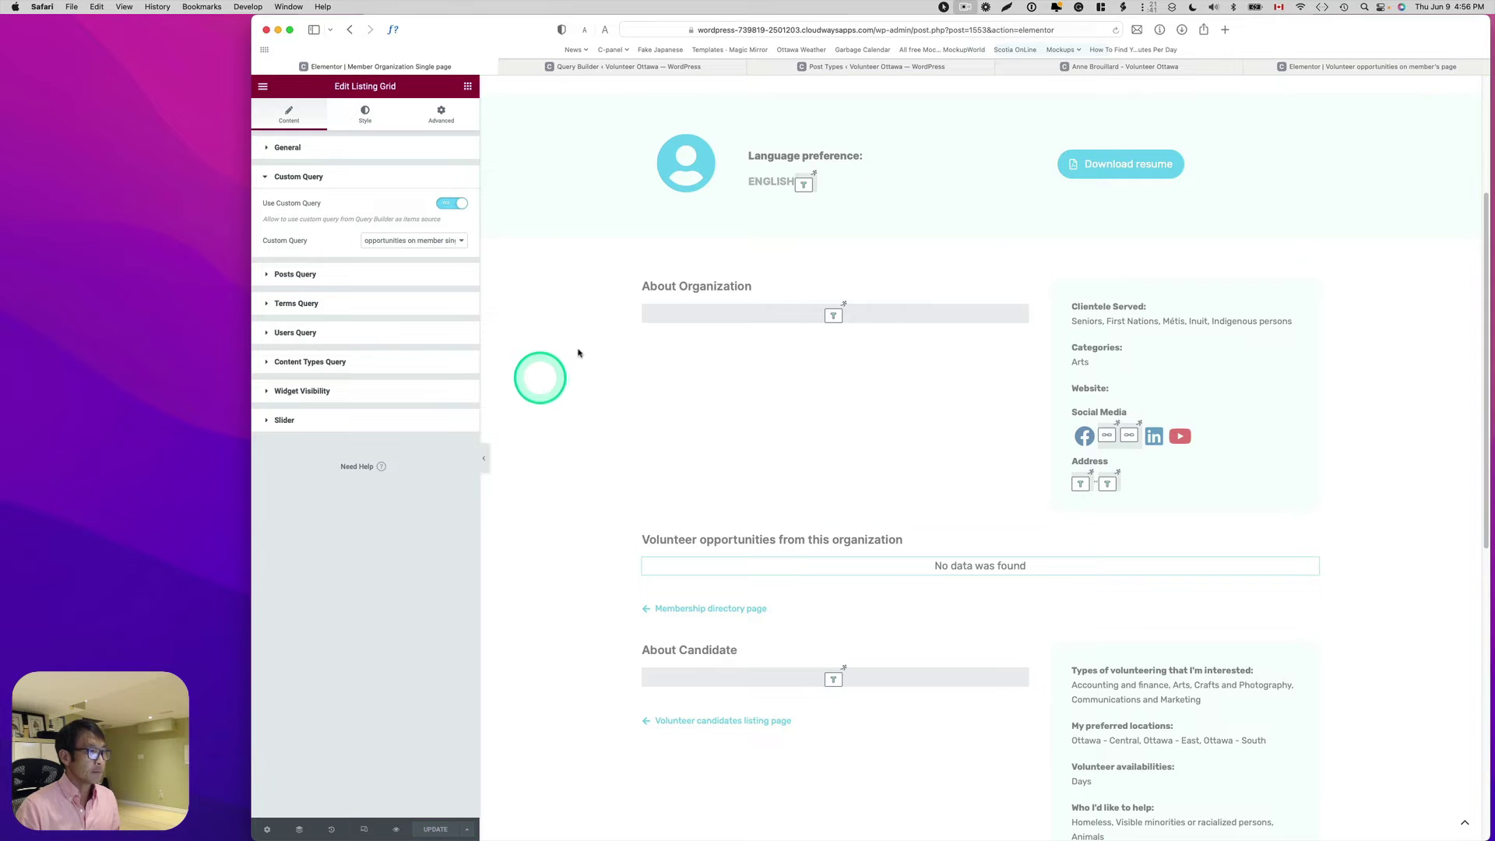
left_click(1108, 68)
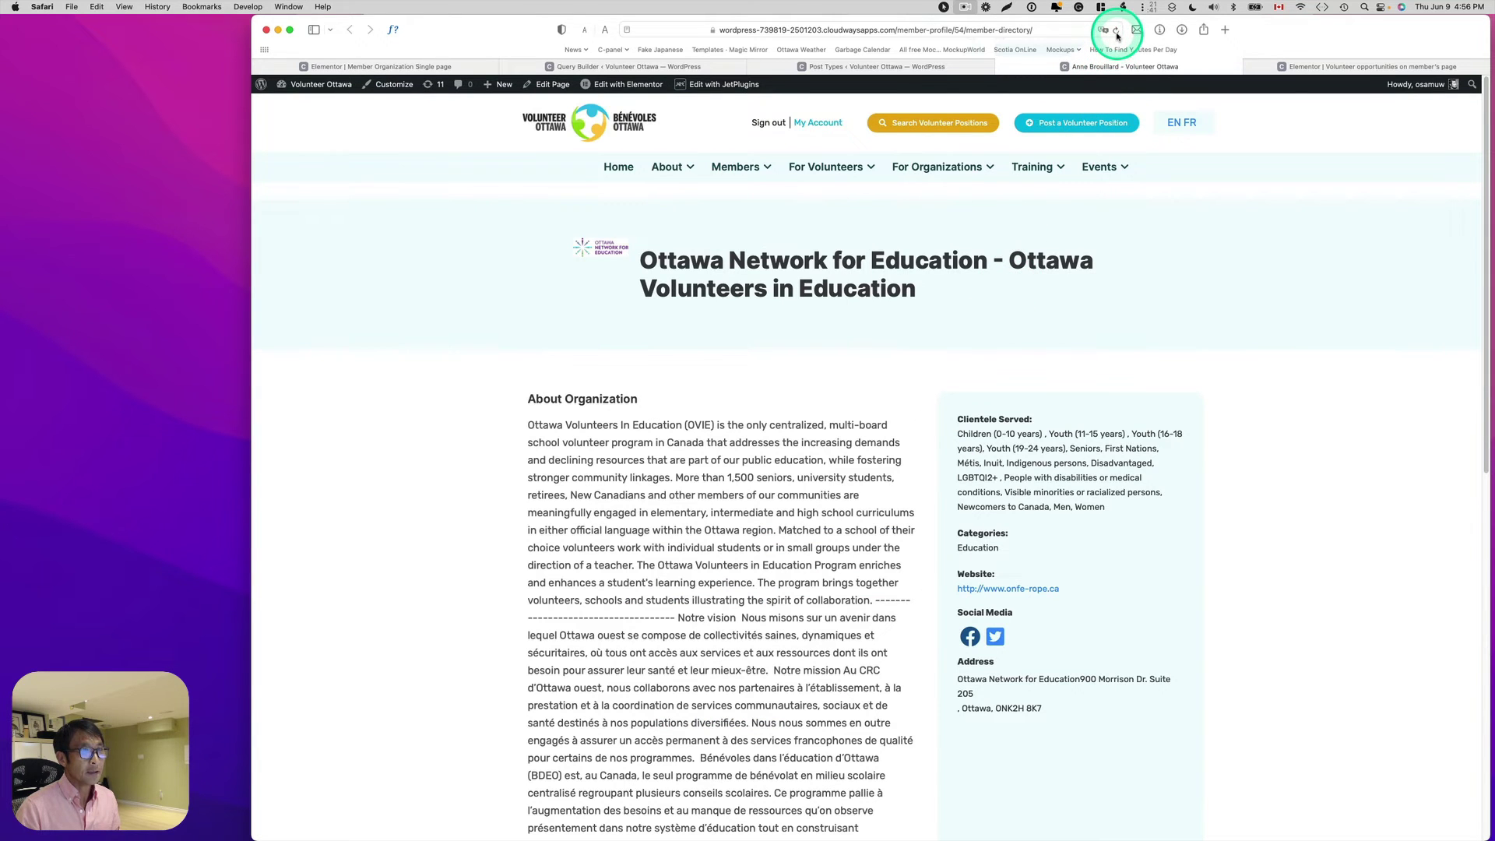
- Reload the Ottawa Network for Education profile page to apply the new query
scroll(1055, 417, "down", 8)
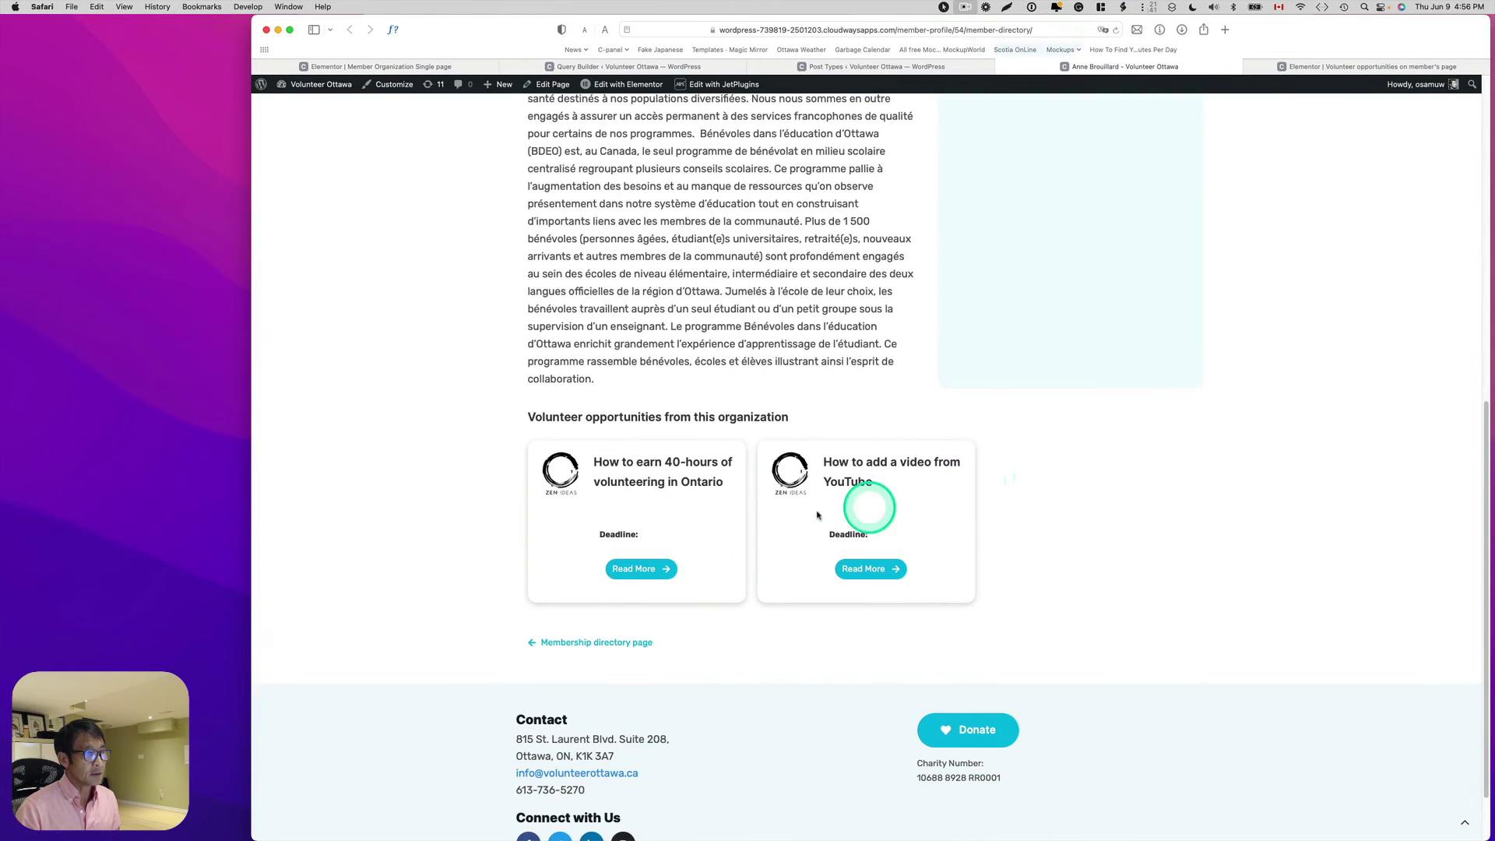
scroll(901, 499, "up", 4)
scroll(901, 499, "up", 4)
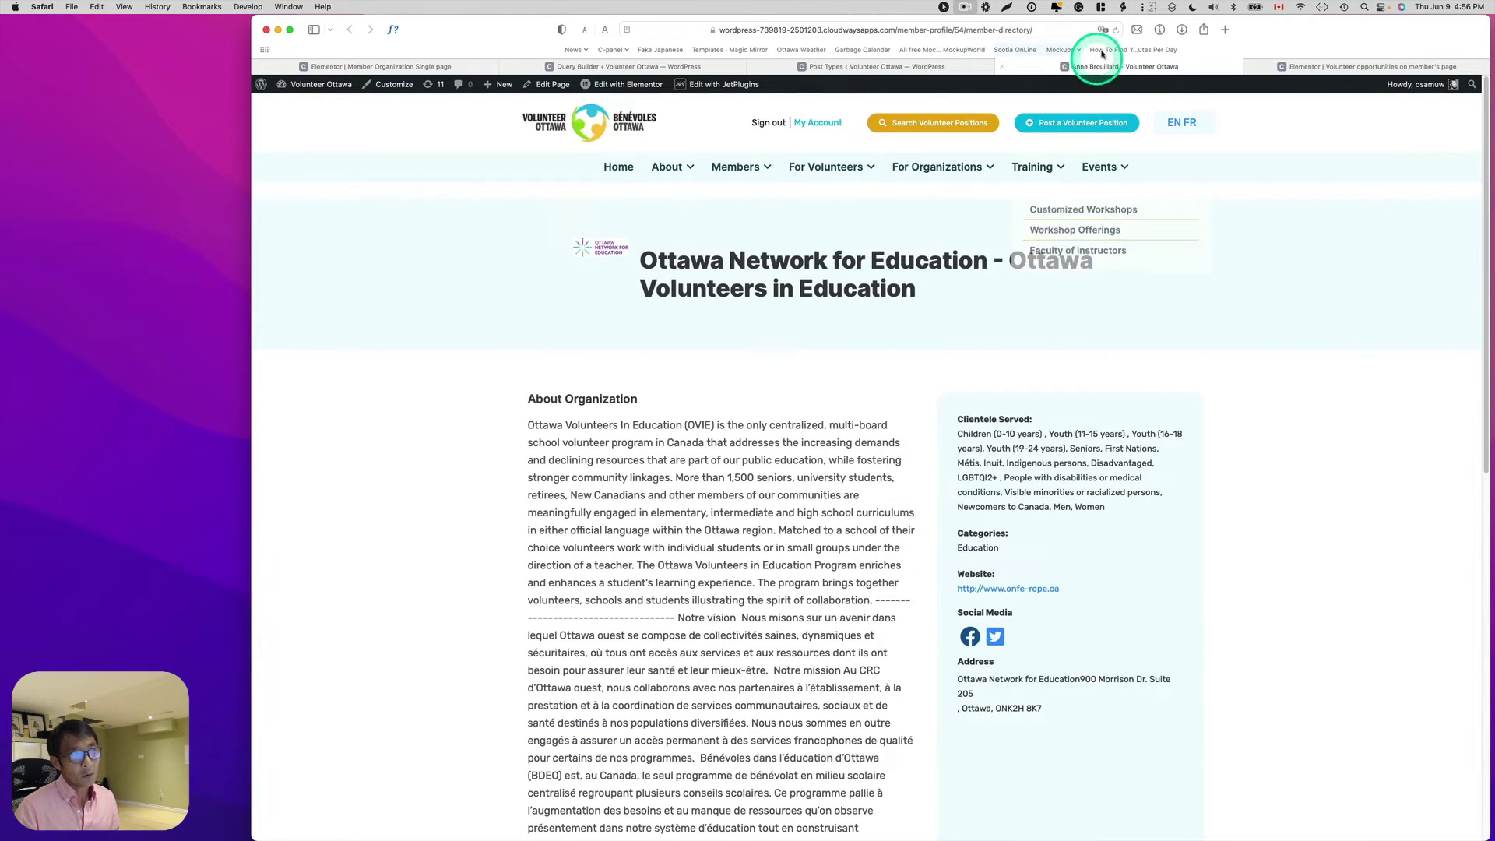
left_click(1115, 31)
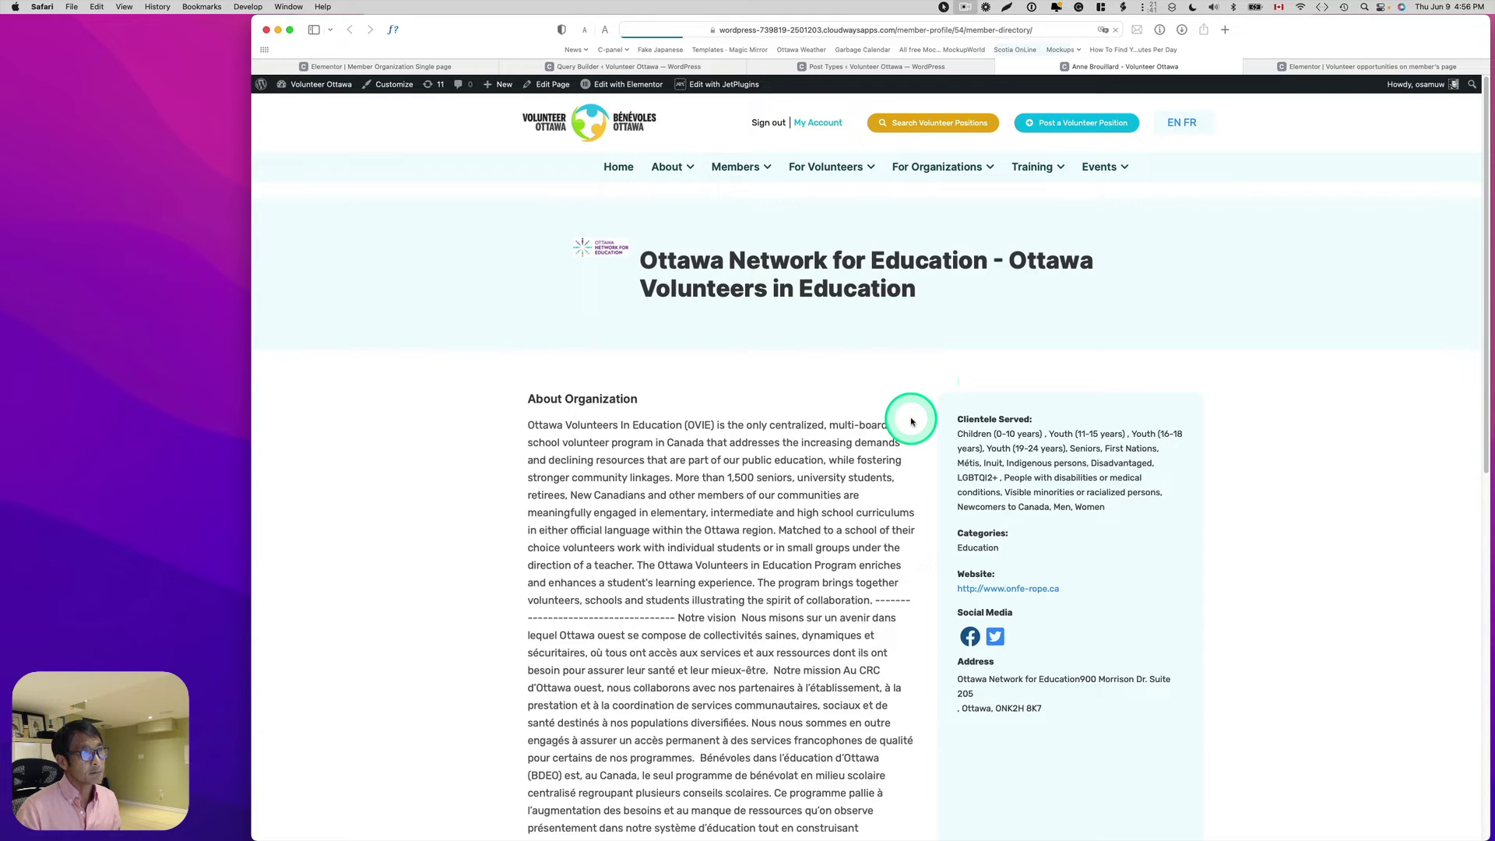
- Scroll through the Volunteer opportunities grid, checking cards like Heart of the City Piano Program
scroll(912, 422, "down", 15)
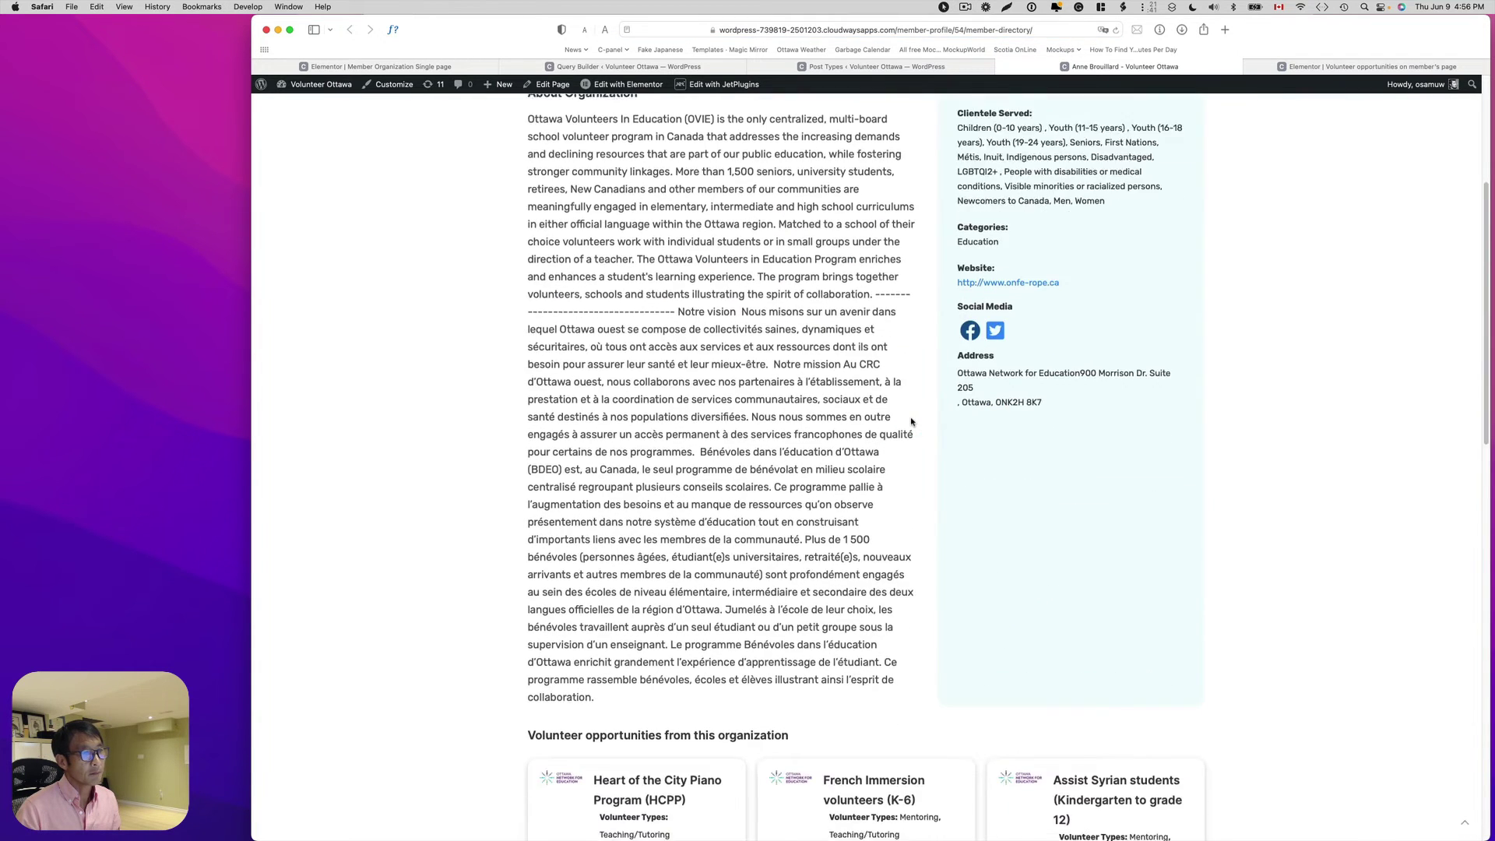
scroll(911, 421, "up", 5)
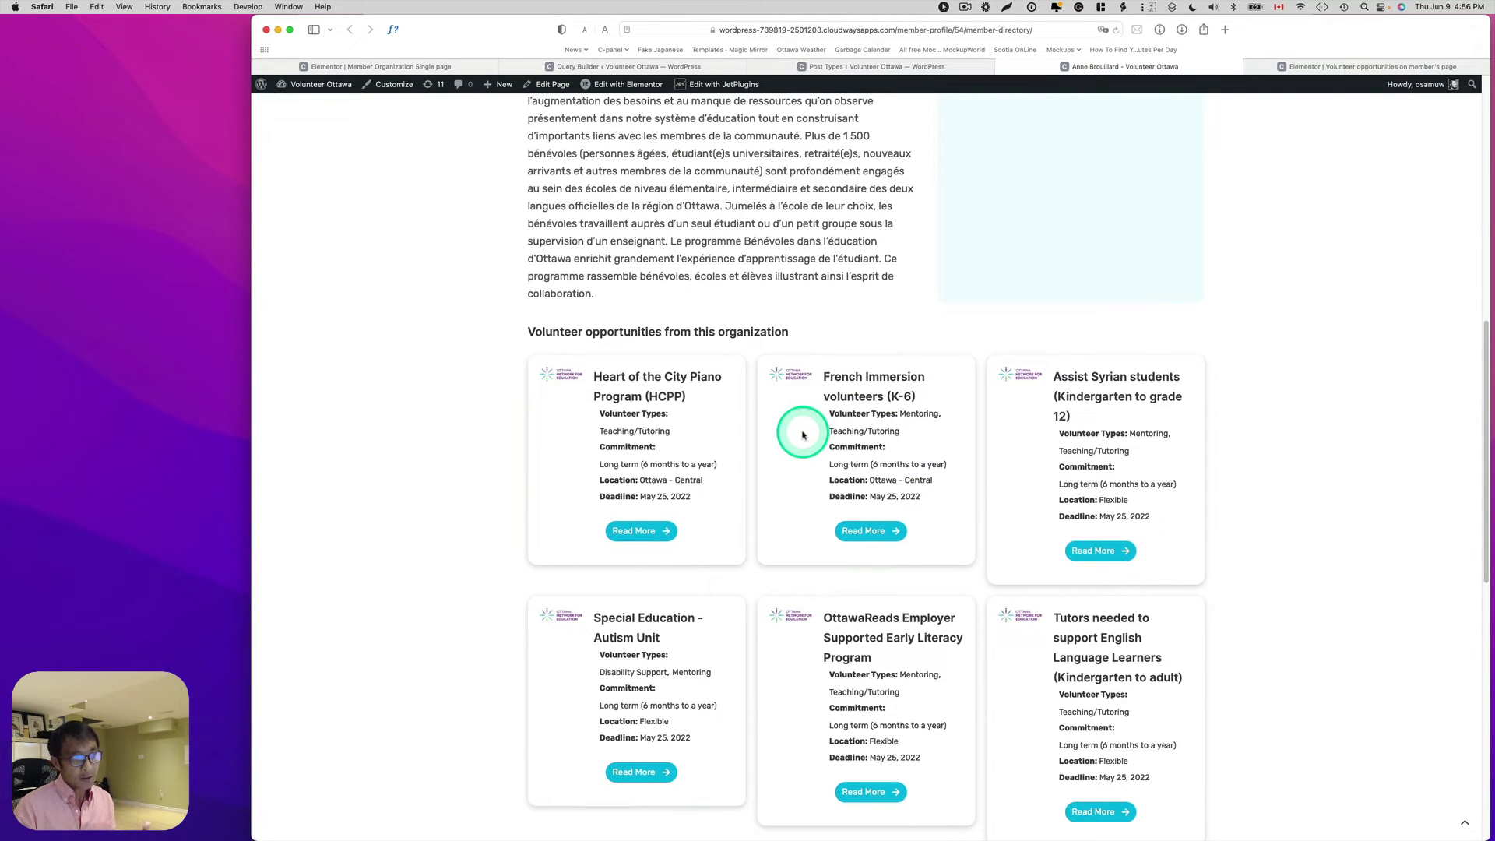
scroll(803, 432, "up", 12)
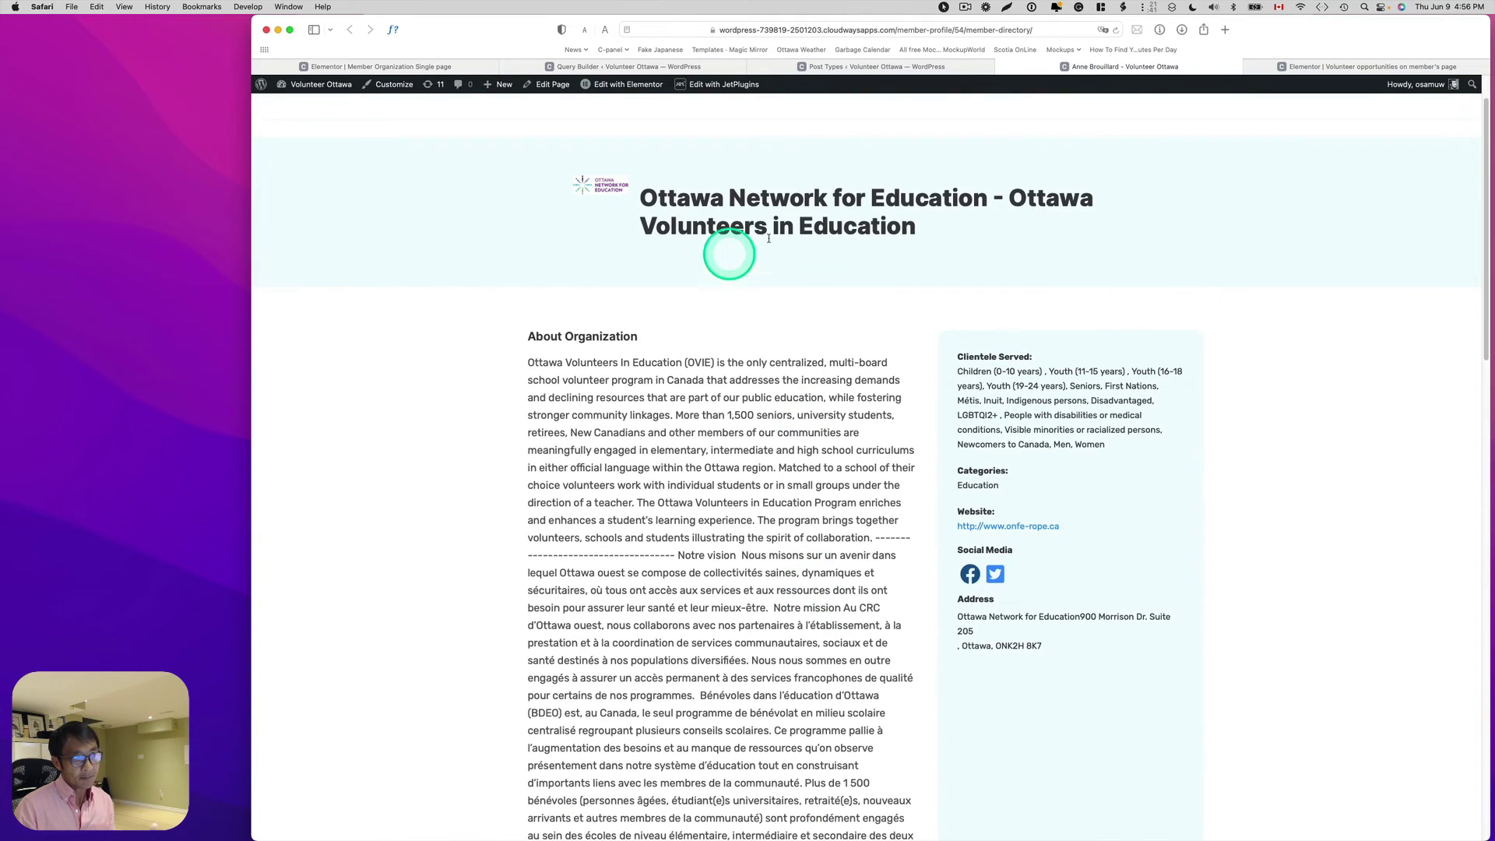
scroll(787, 382, "down", 8)
scroll(885, 510, "down", 3)
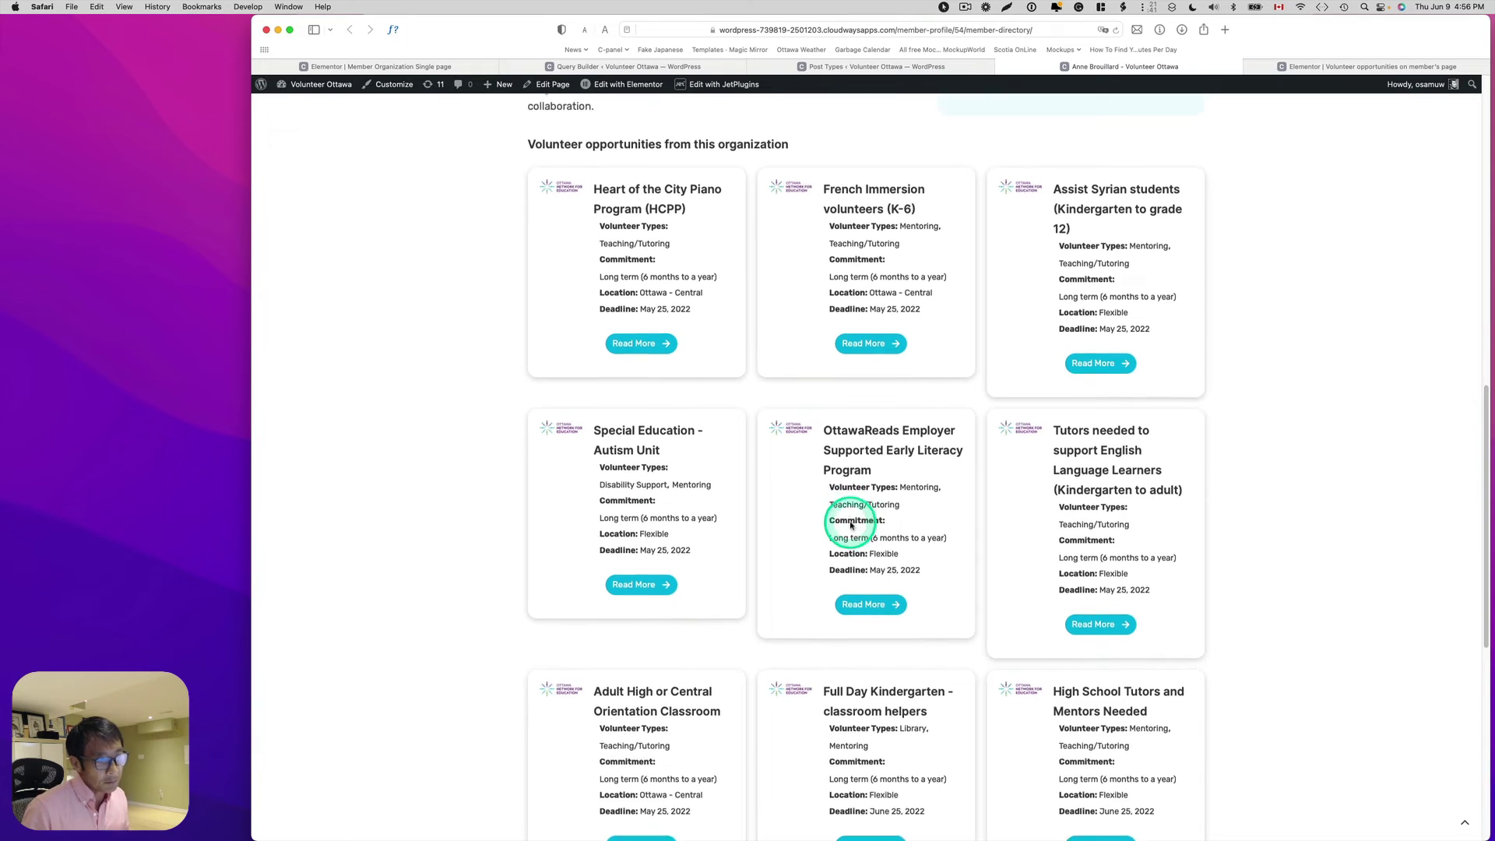
scroll(851, 526, "down", 1)
mouse_move(529, 836)
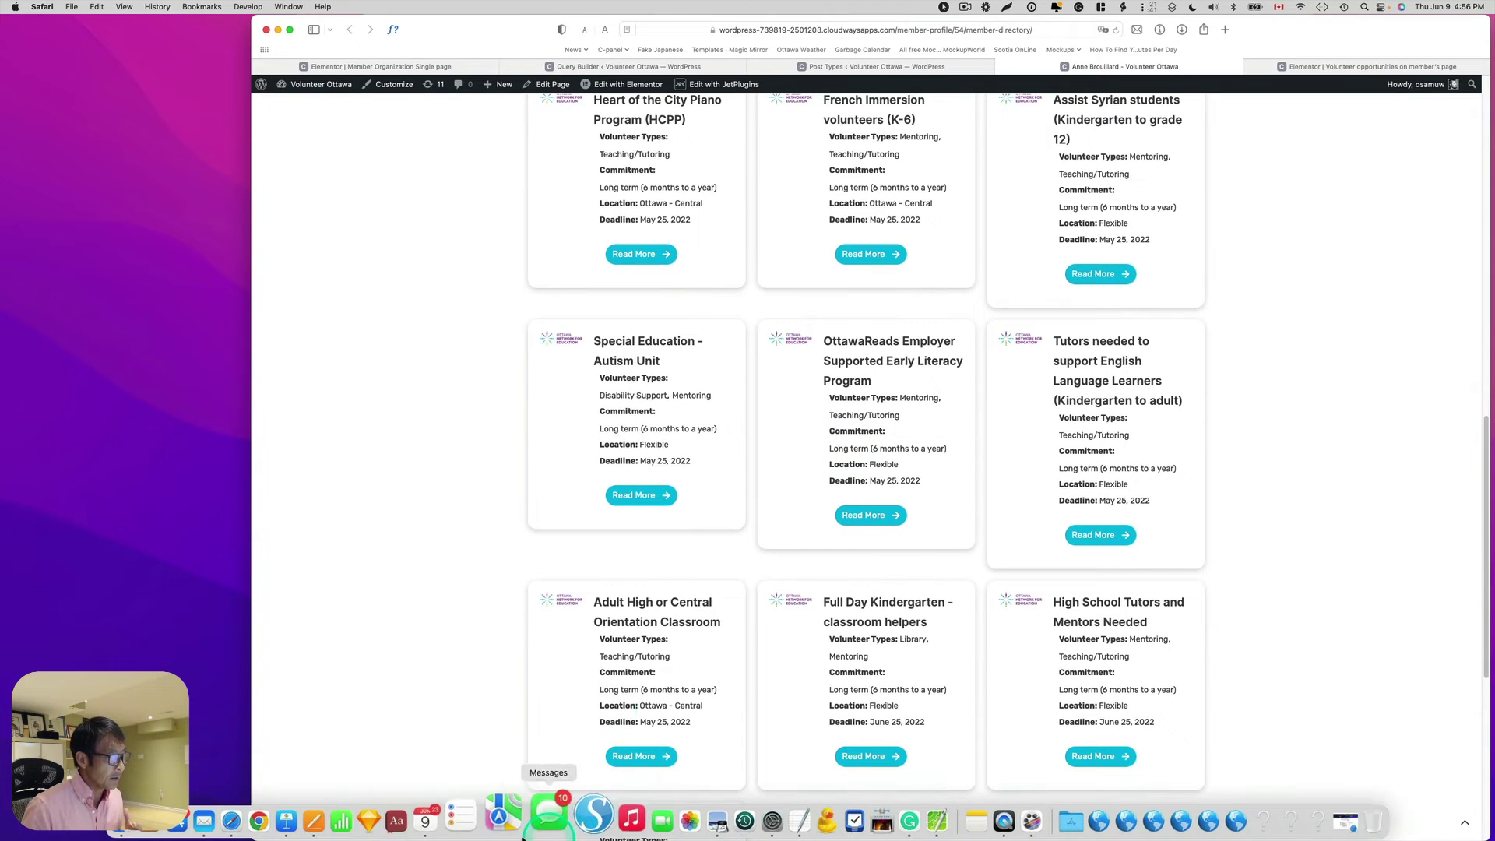
left_click(461, 811)
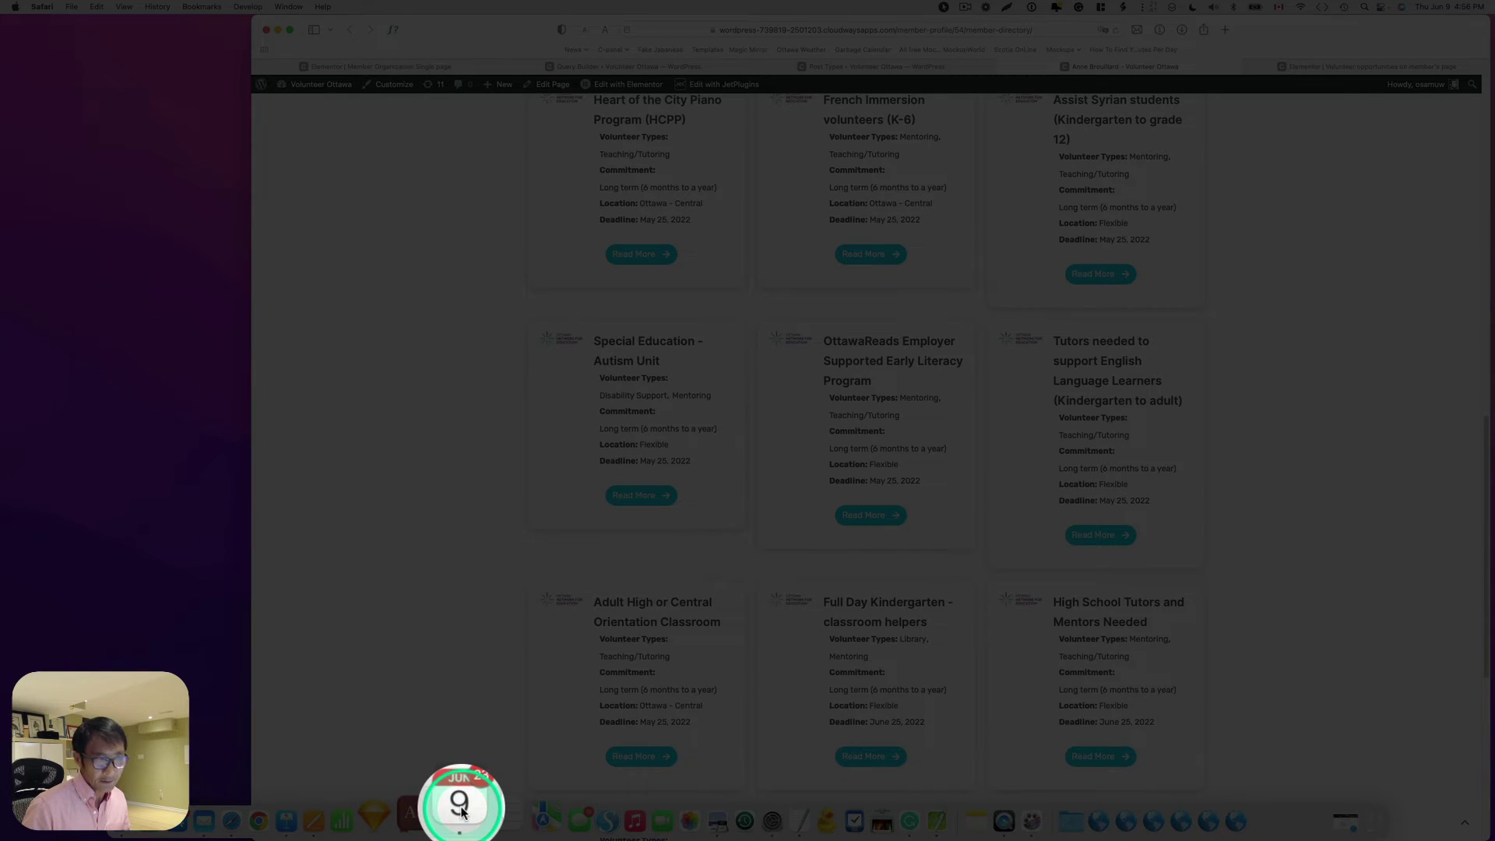
scroll(610, 506, "down", 1)
scroll(610, 506, "up", 4)
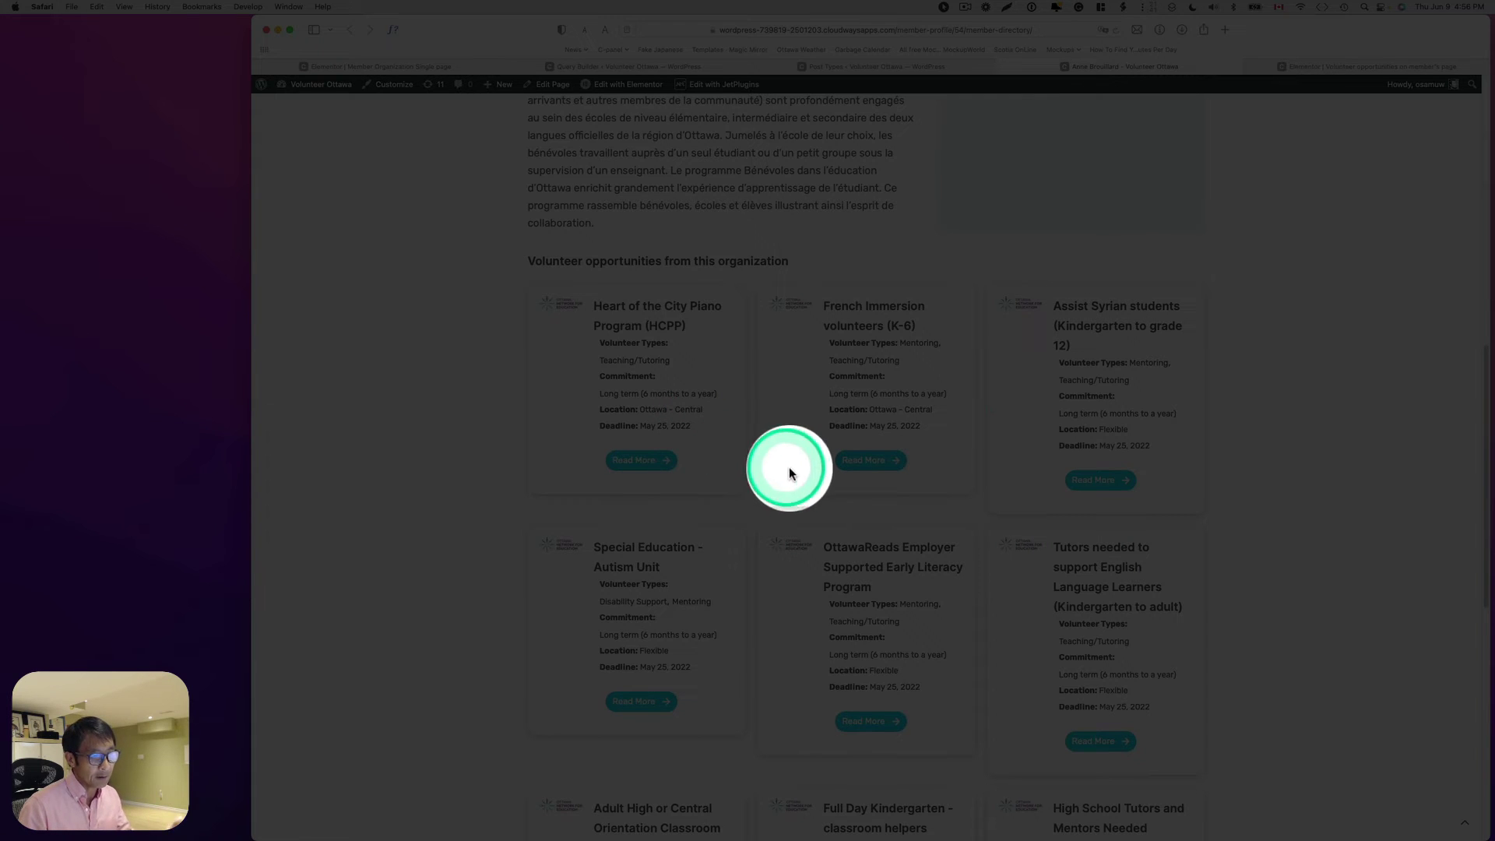
scroll(677, 662, "down", 1)
mouse_move(563, 817)
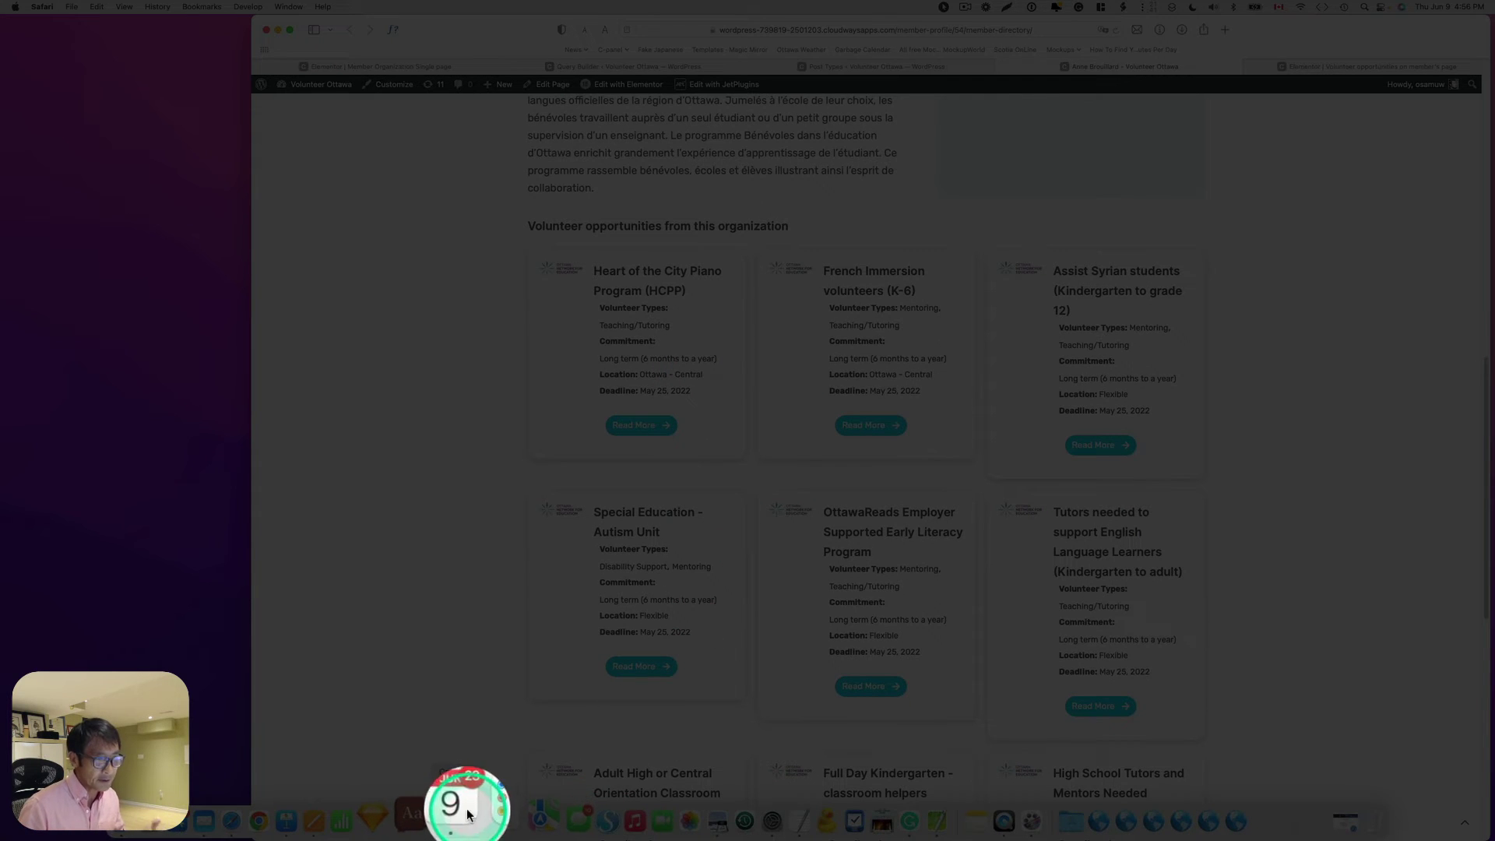
scroll(726, 558, "down", 1)
scroll(727, 558, "down", 1)
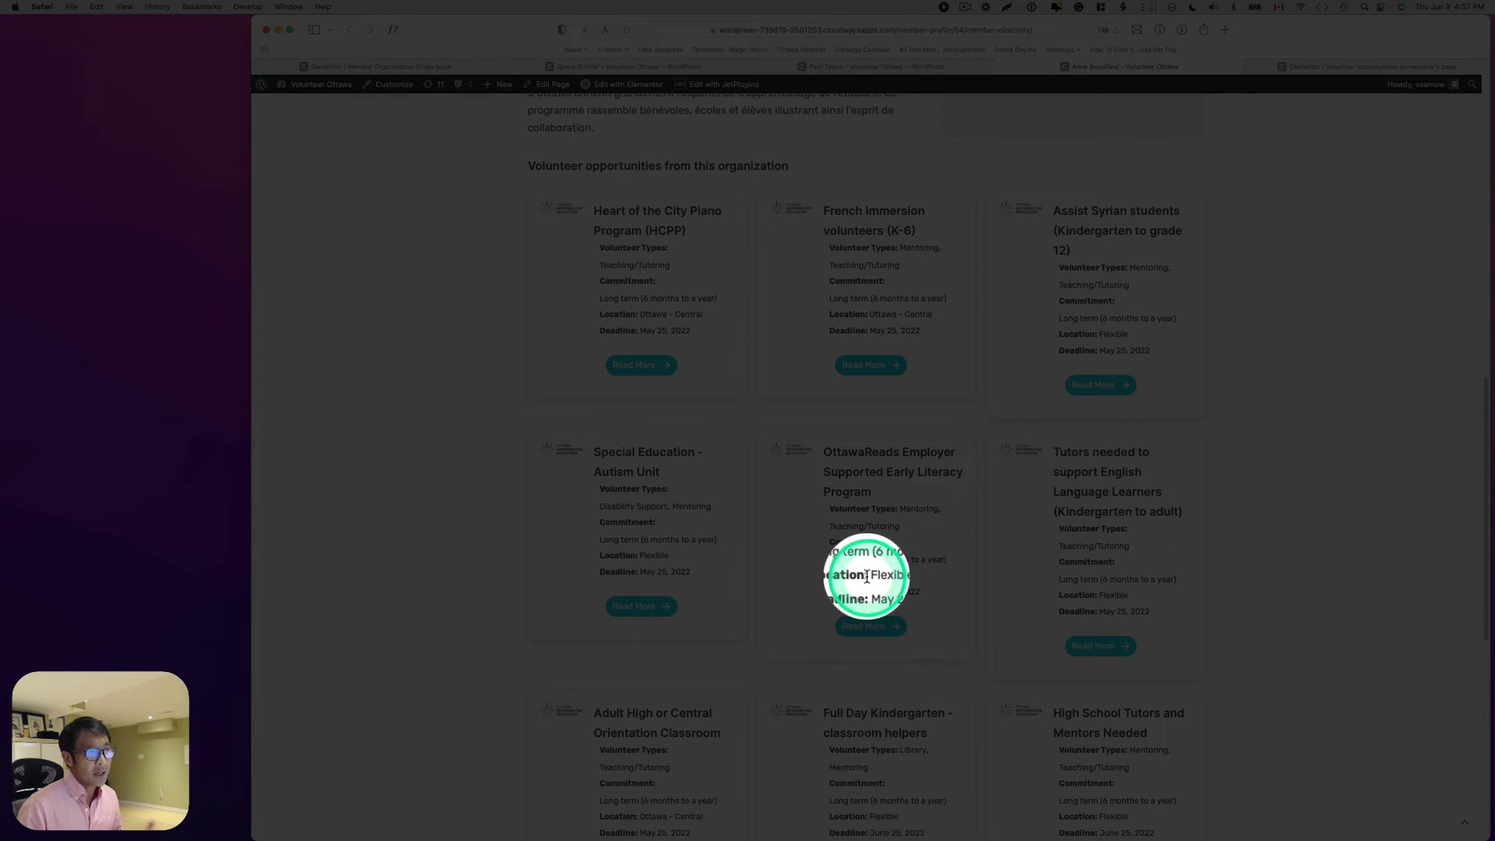
key("Escape")
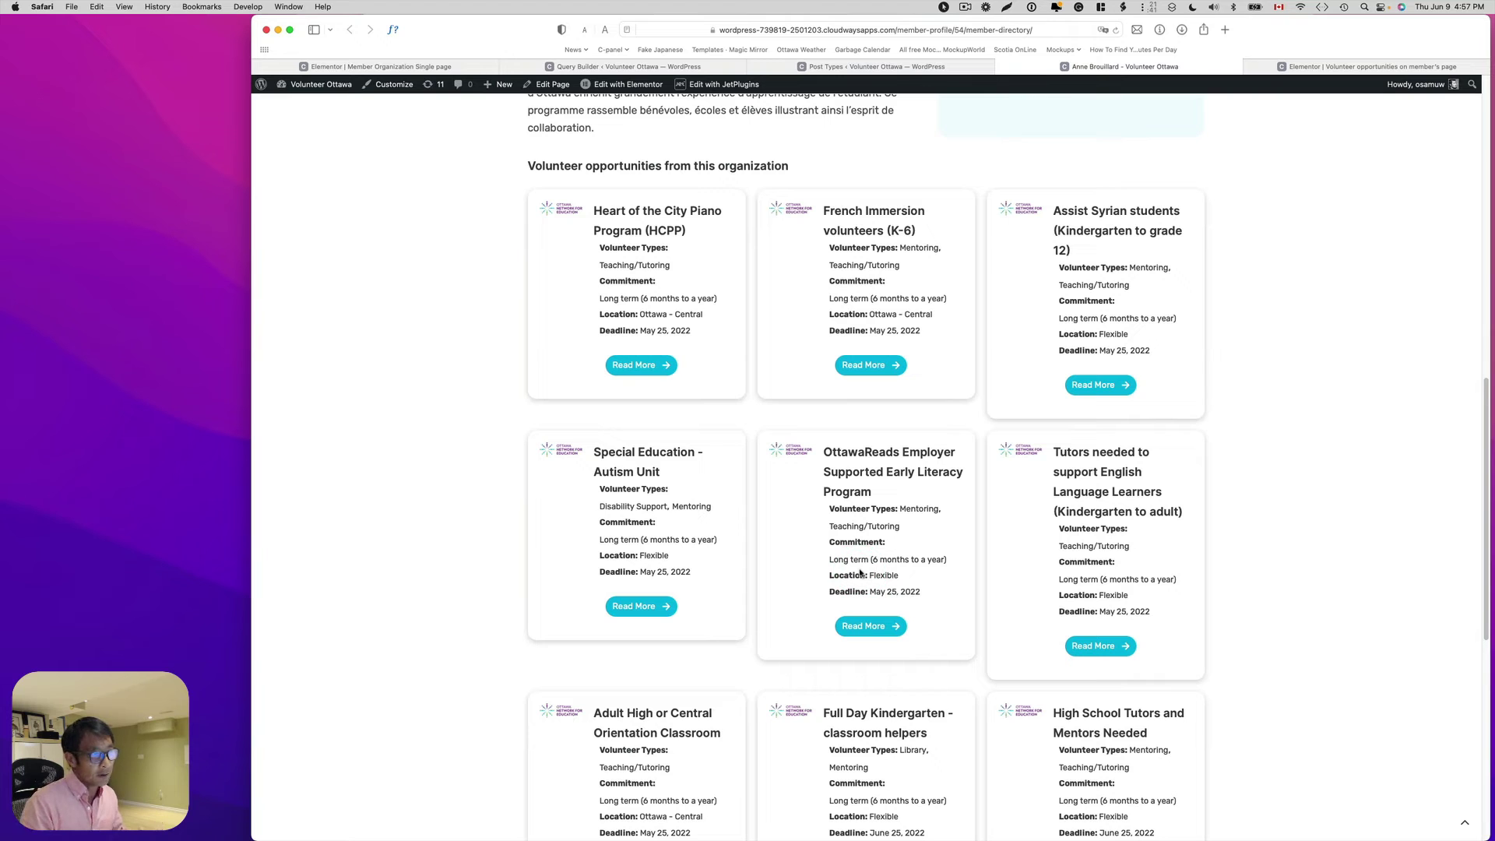
scroll(860, 573, "down", 5)
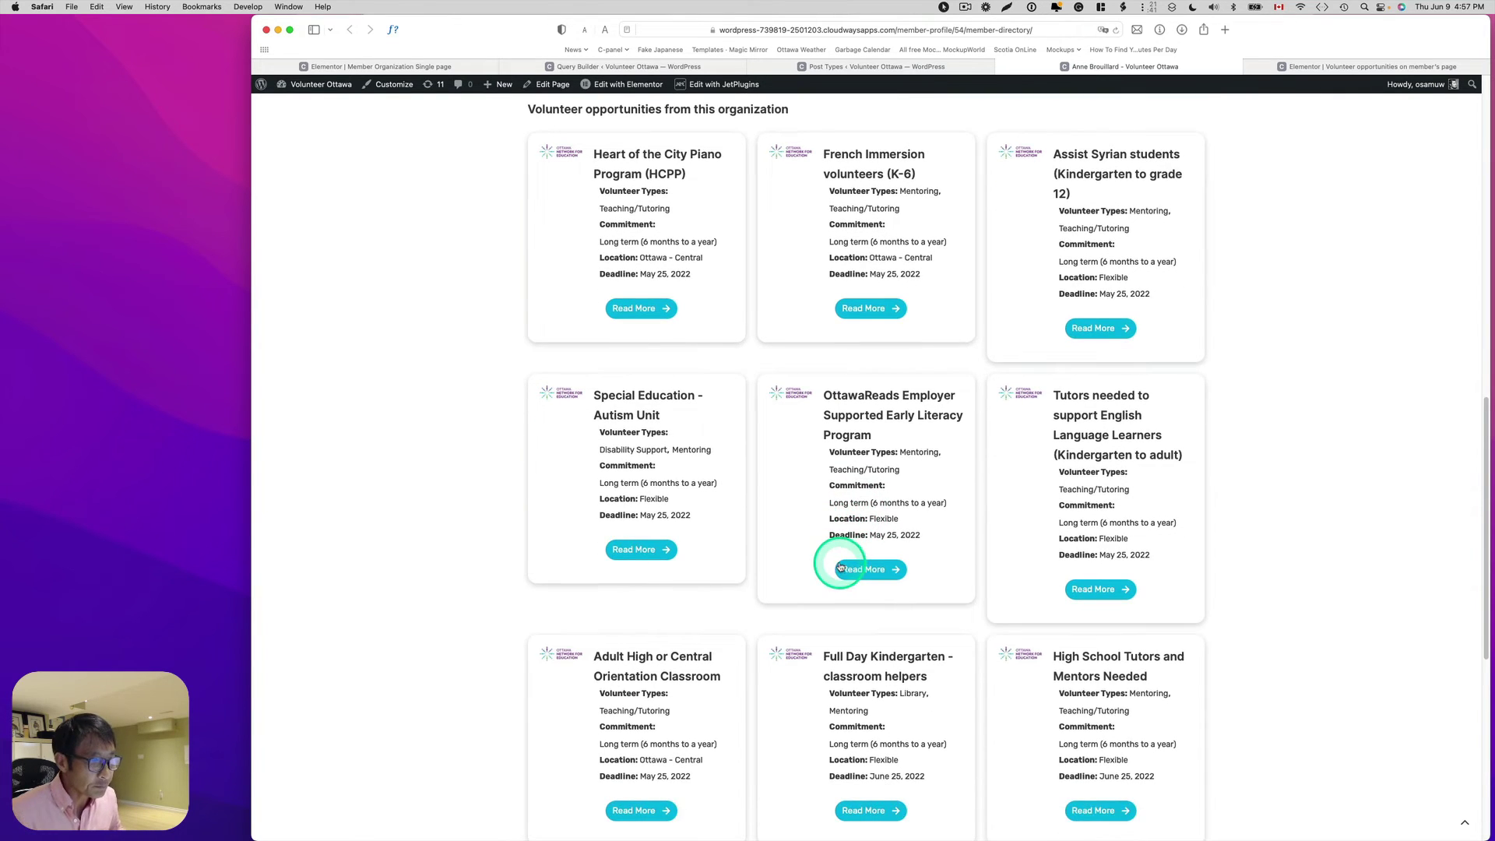
key("ctrl+alt+super+m")
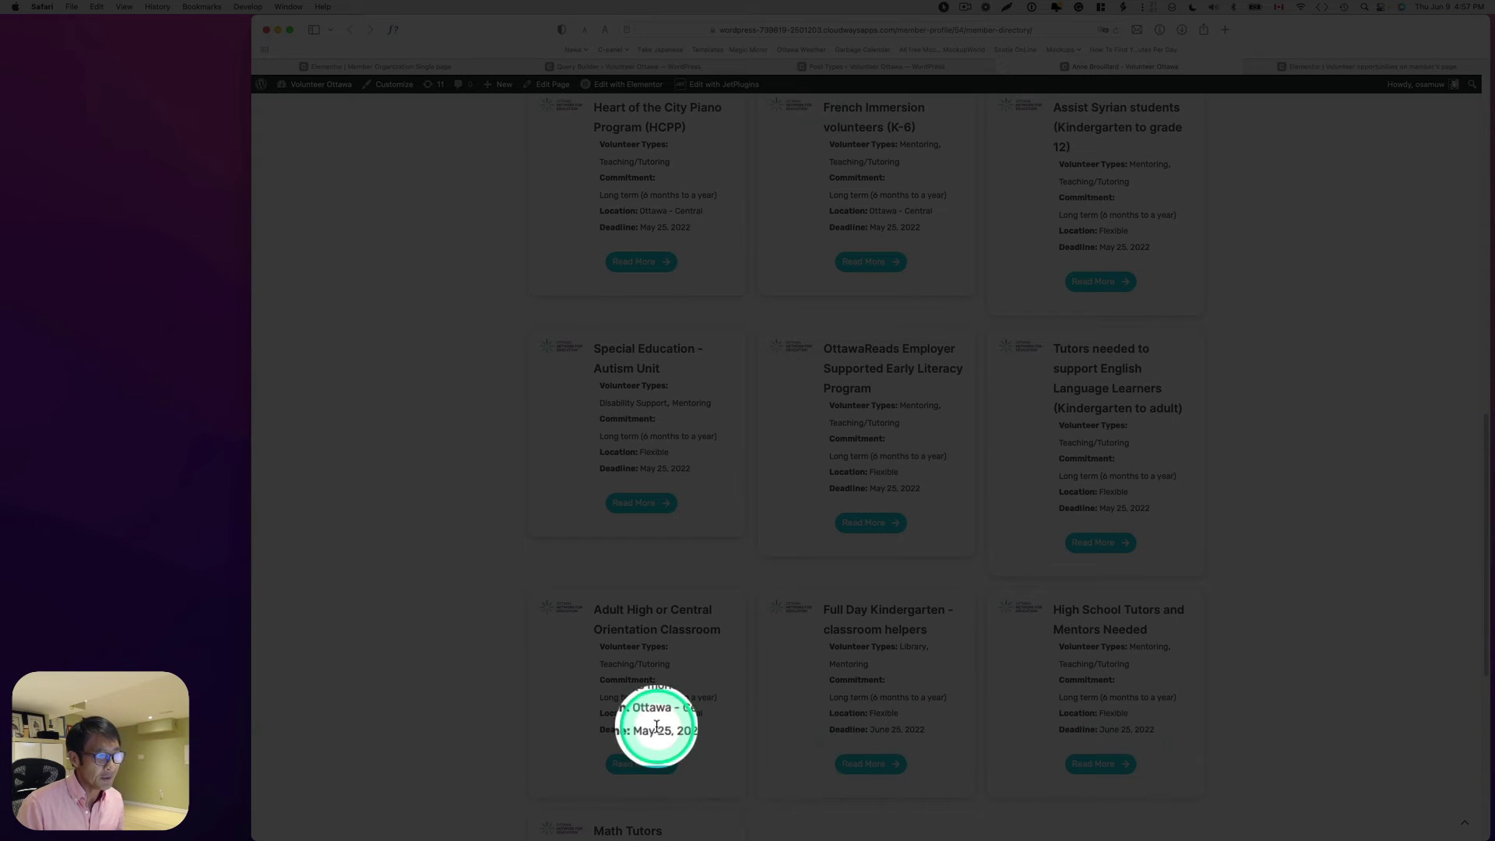
key("ctrl+alt+super+m")
scroll(741, 693, "up", 5)
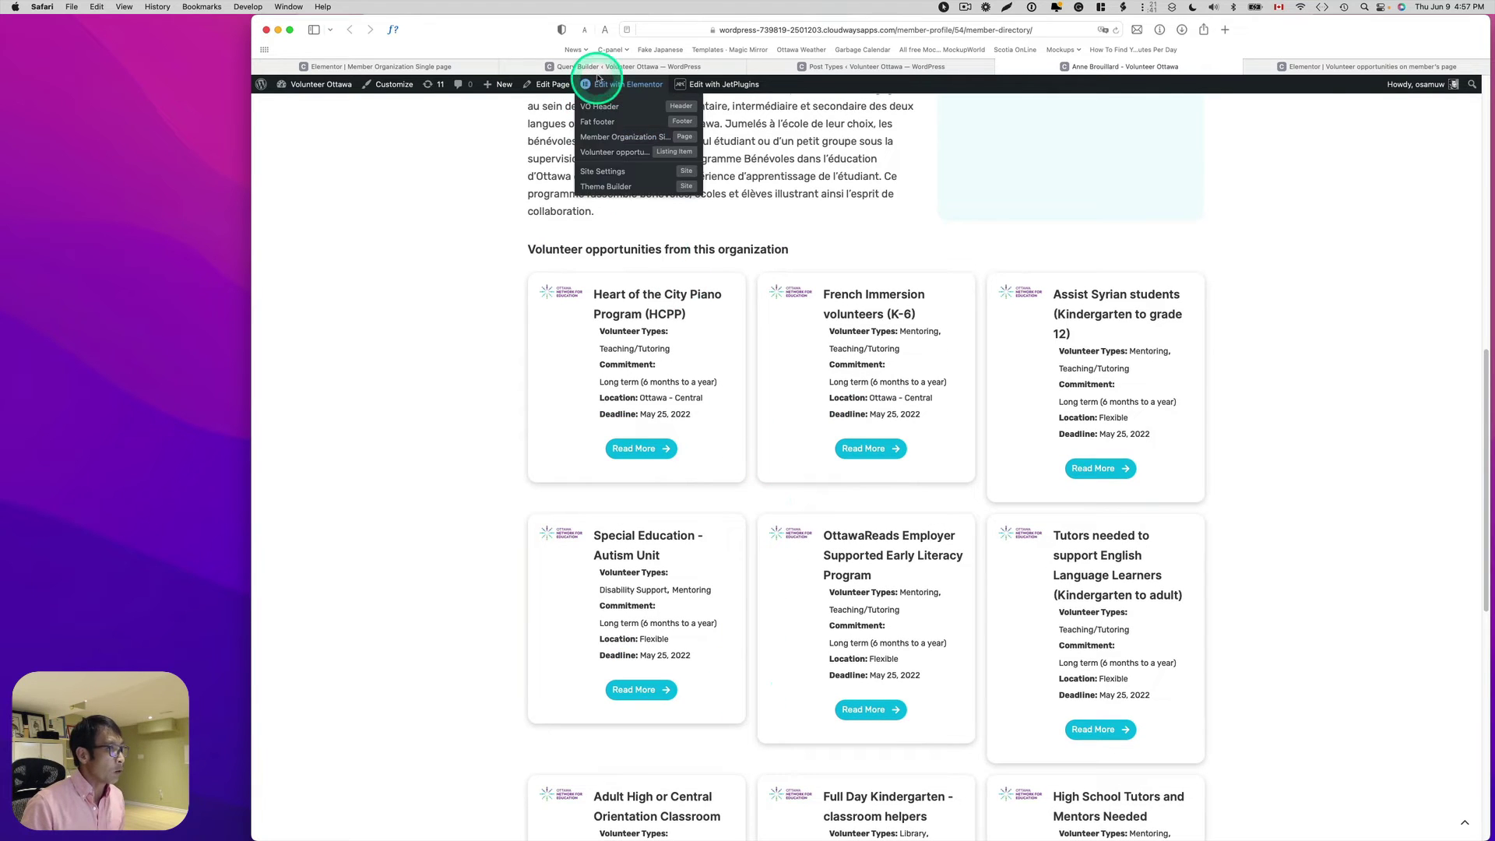
- Add one blank clause under the member-page query's Meta Query settings
left_click(599, 68)
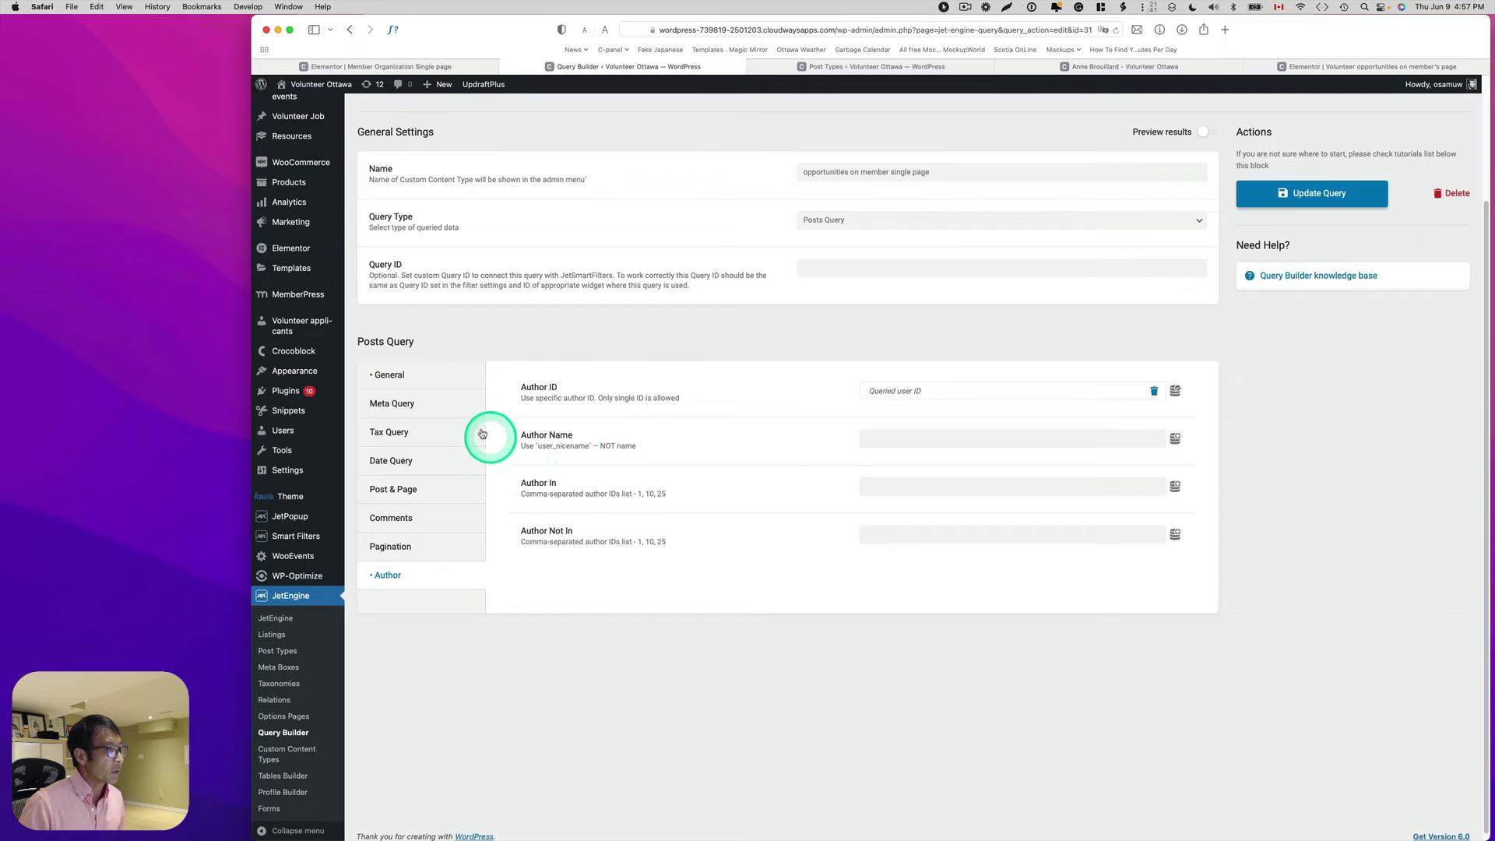
left_click(391, 409)
left_click(544, 422)
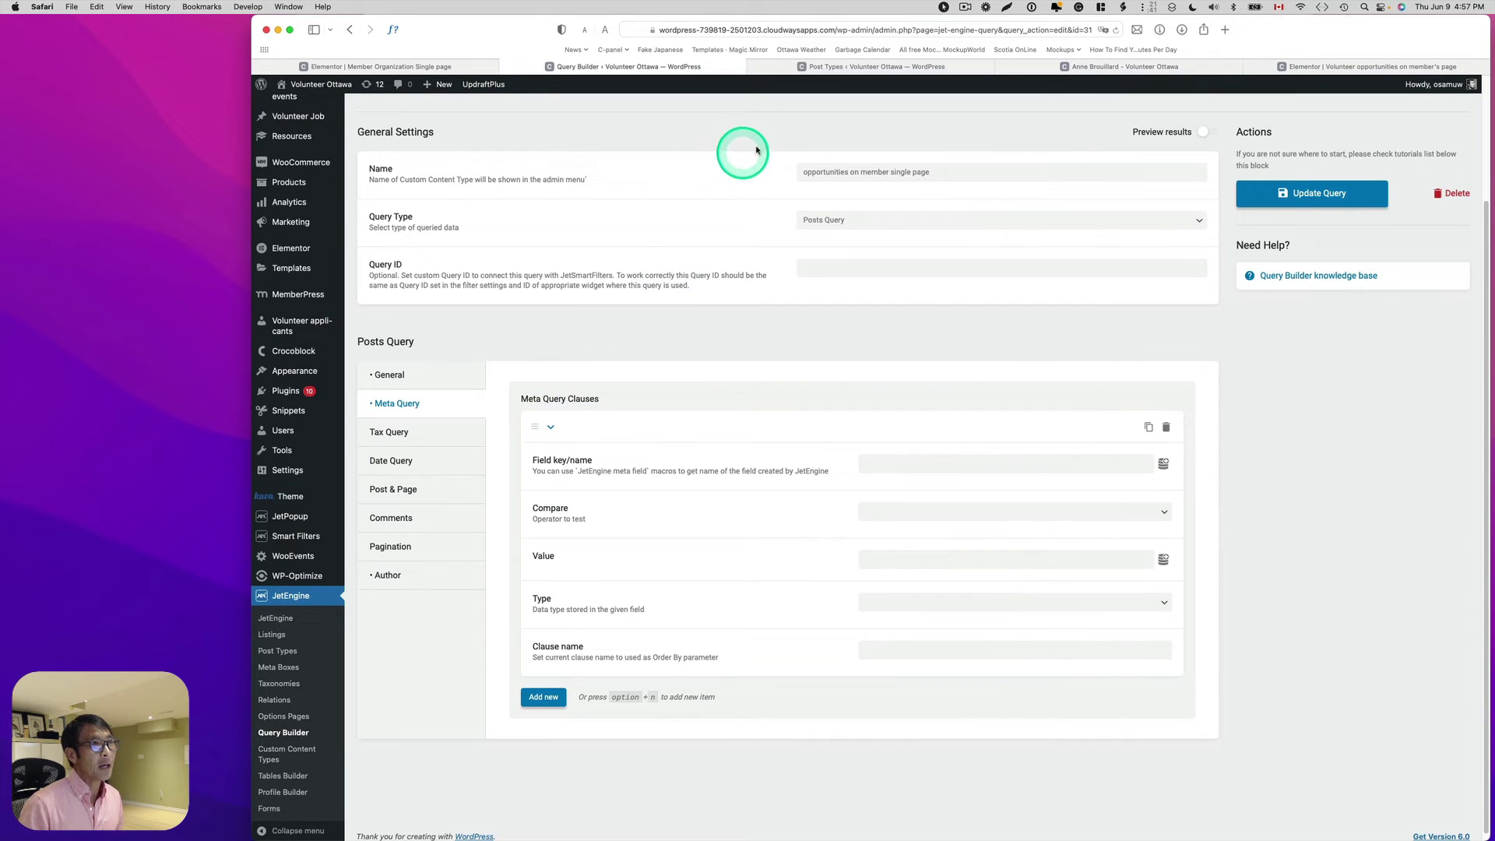
left_click(850, 67)
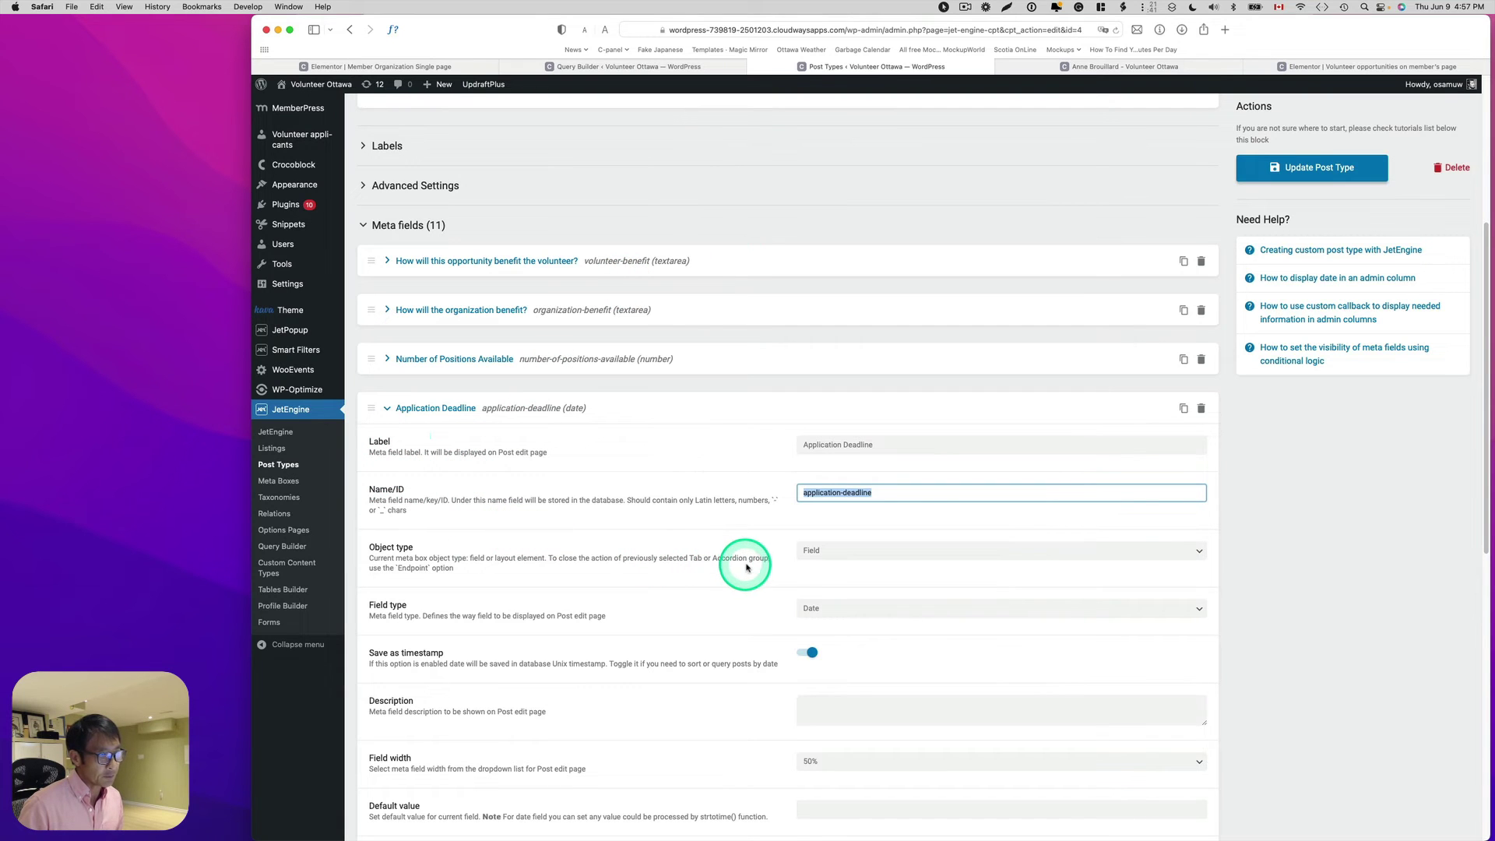
- Copy the Application Deadline field's ID, application-deadline, from the Volunteer Job post type
scroll(530, 398, "up", 5)
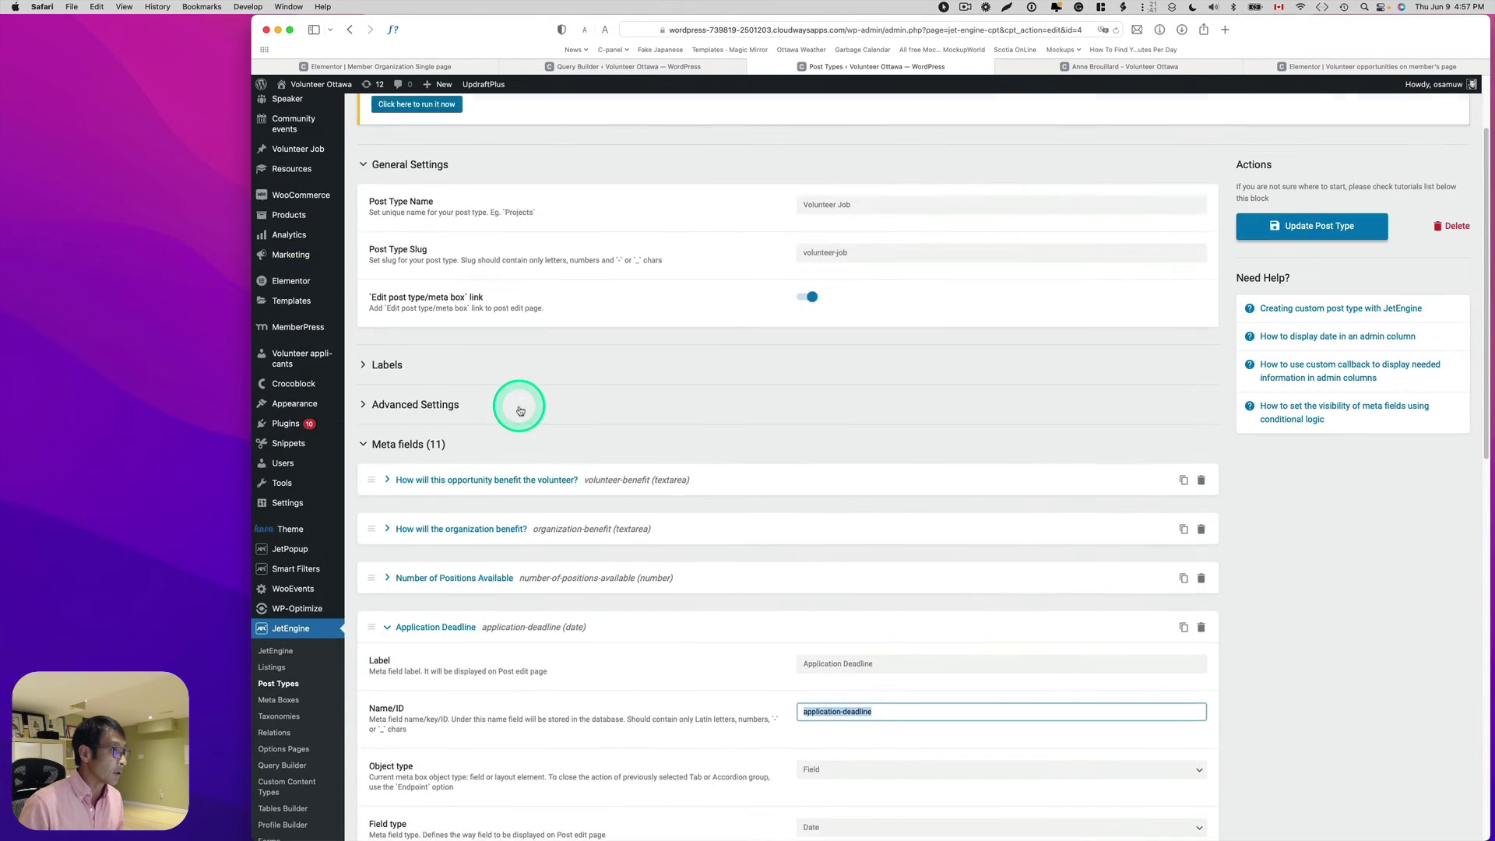
scroll(525, 420, "down", 5)
scroll(530, 443, "down", 1)
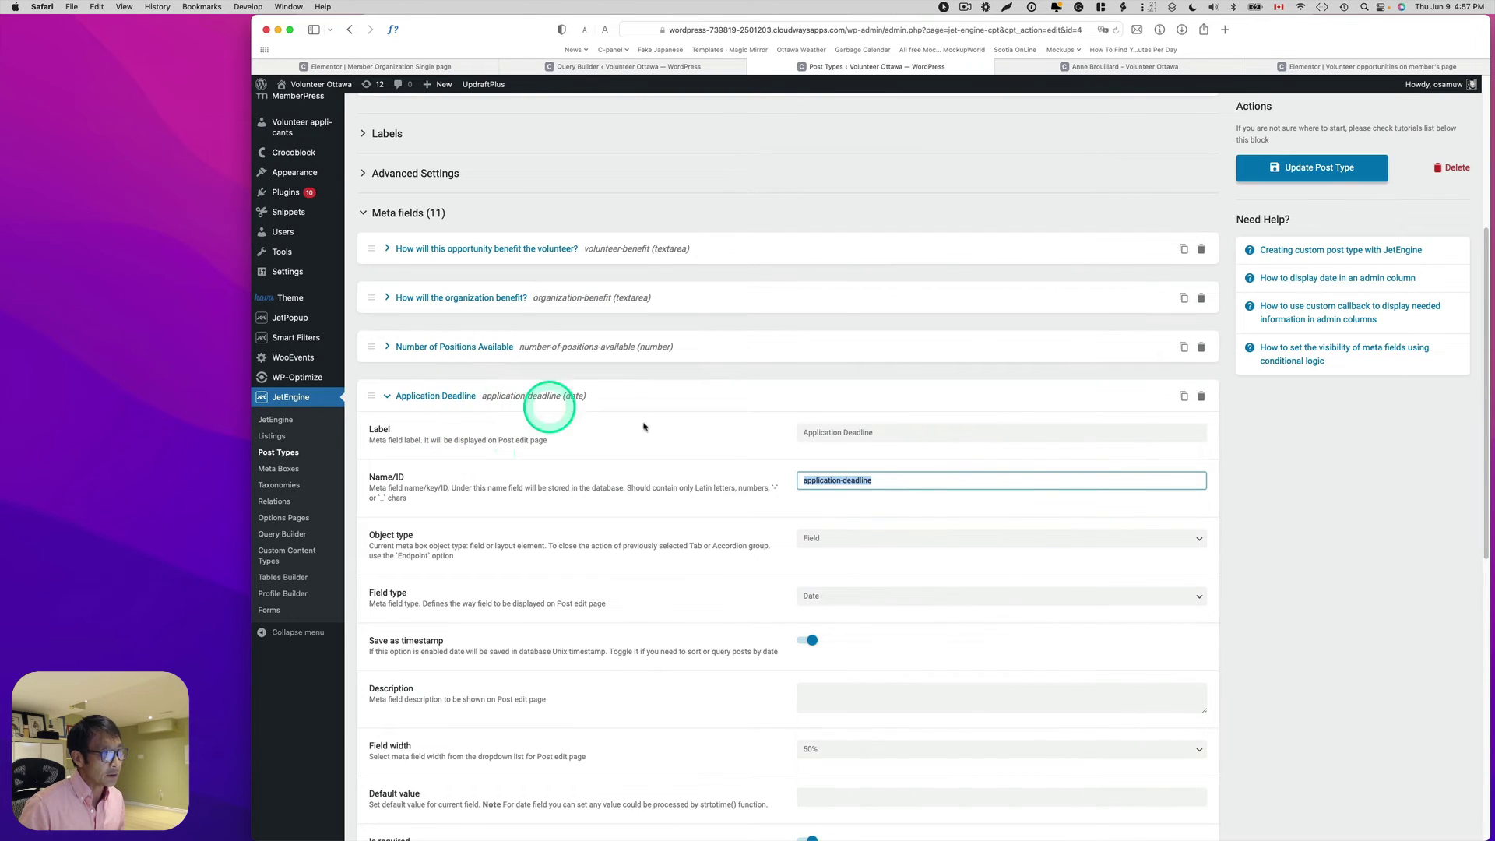
scroll(890, 510, "down", 3)
scroll(888, 508, "up", 1)
scroll(886, 506, "down", 4)
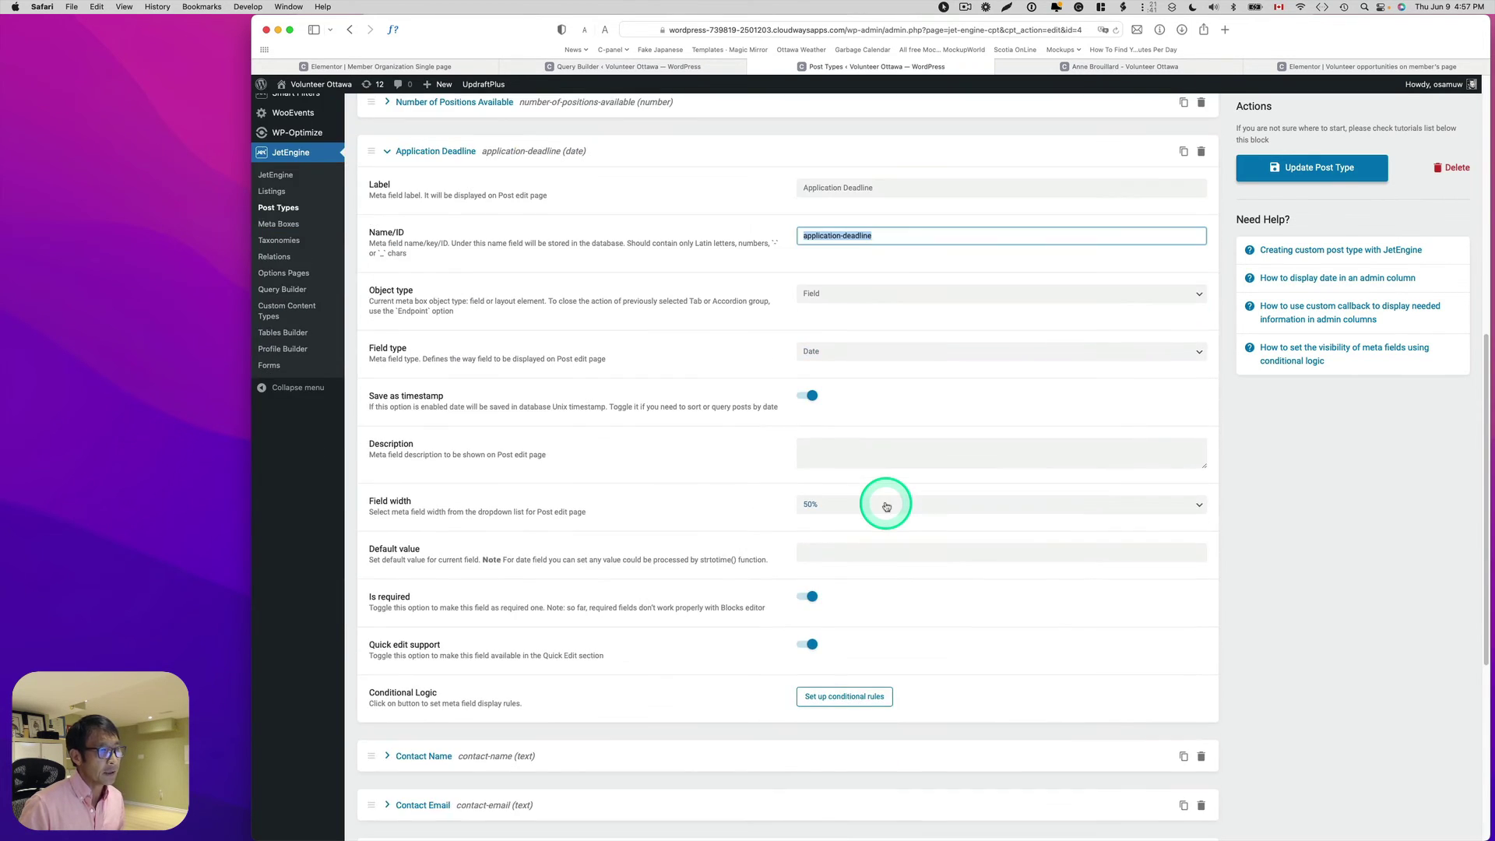
scroll(886, 506, "down", 1)
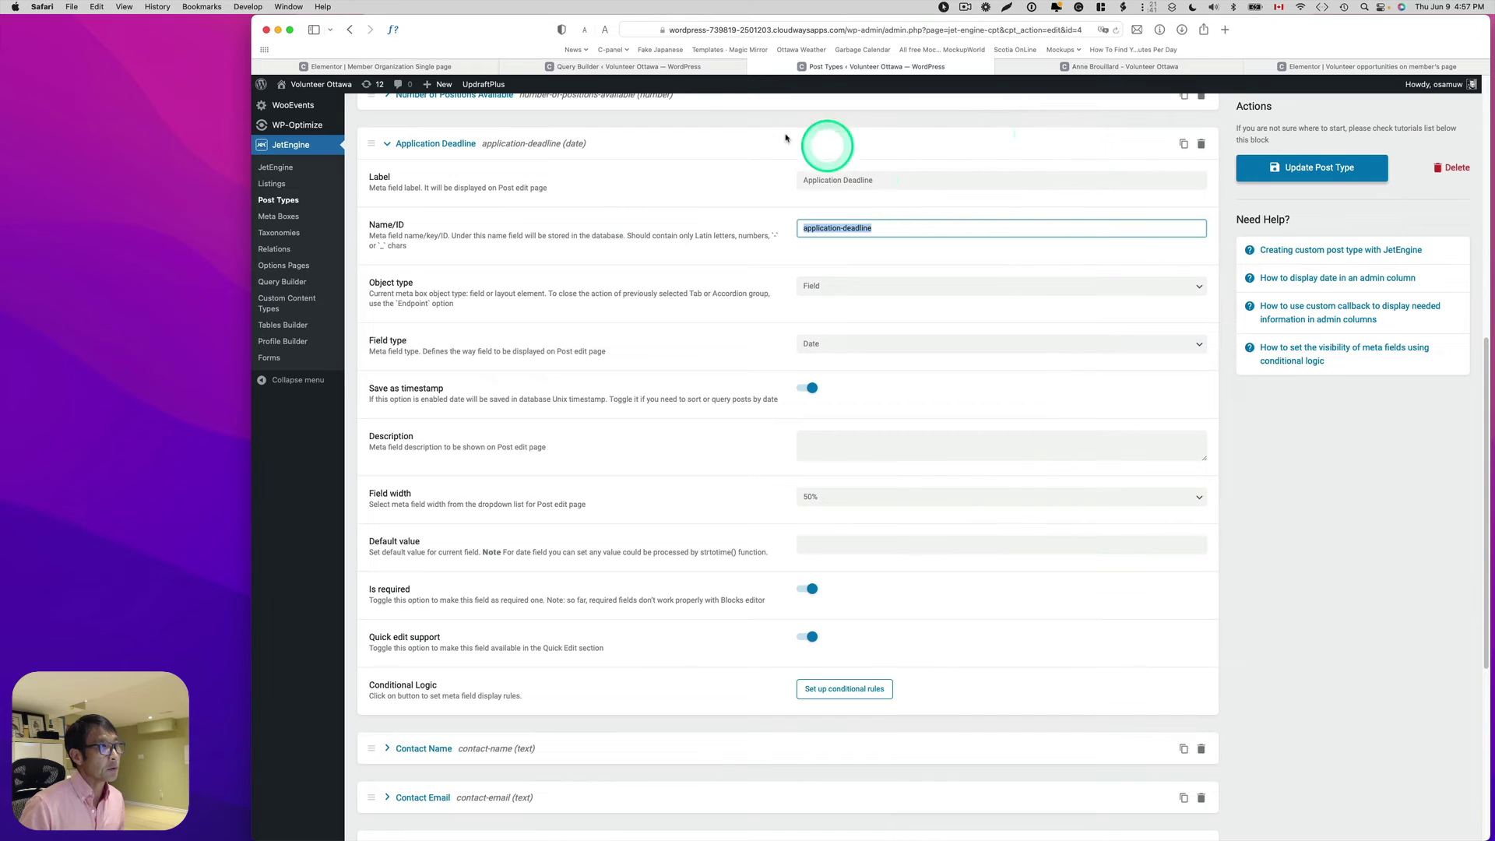
left_click(688, 67)
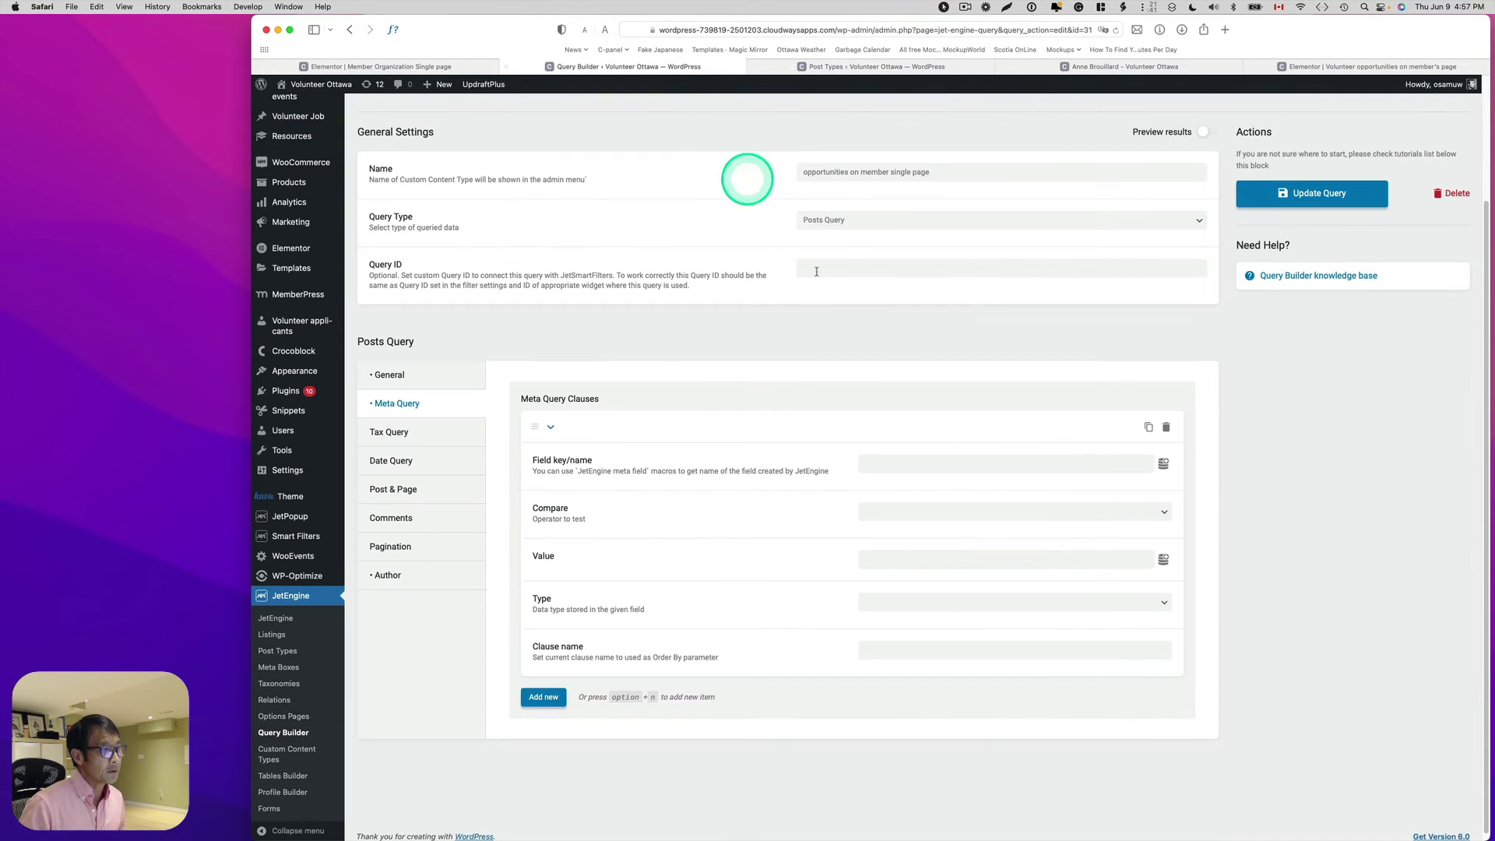
scroll(859, 424, "down", 1)
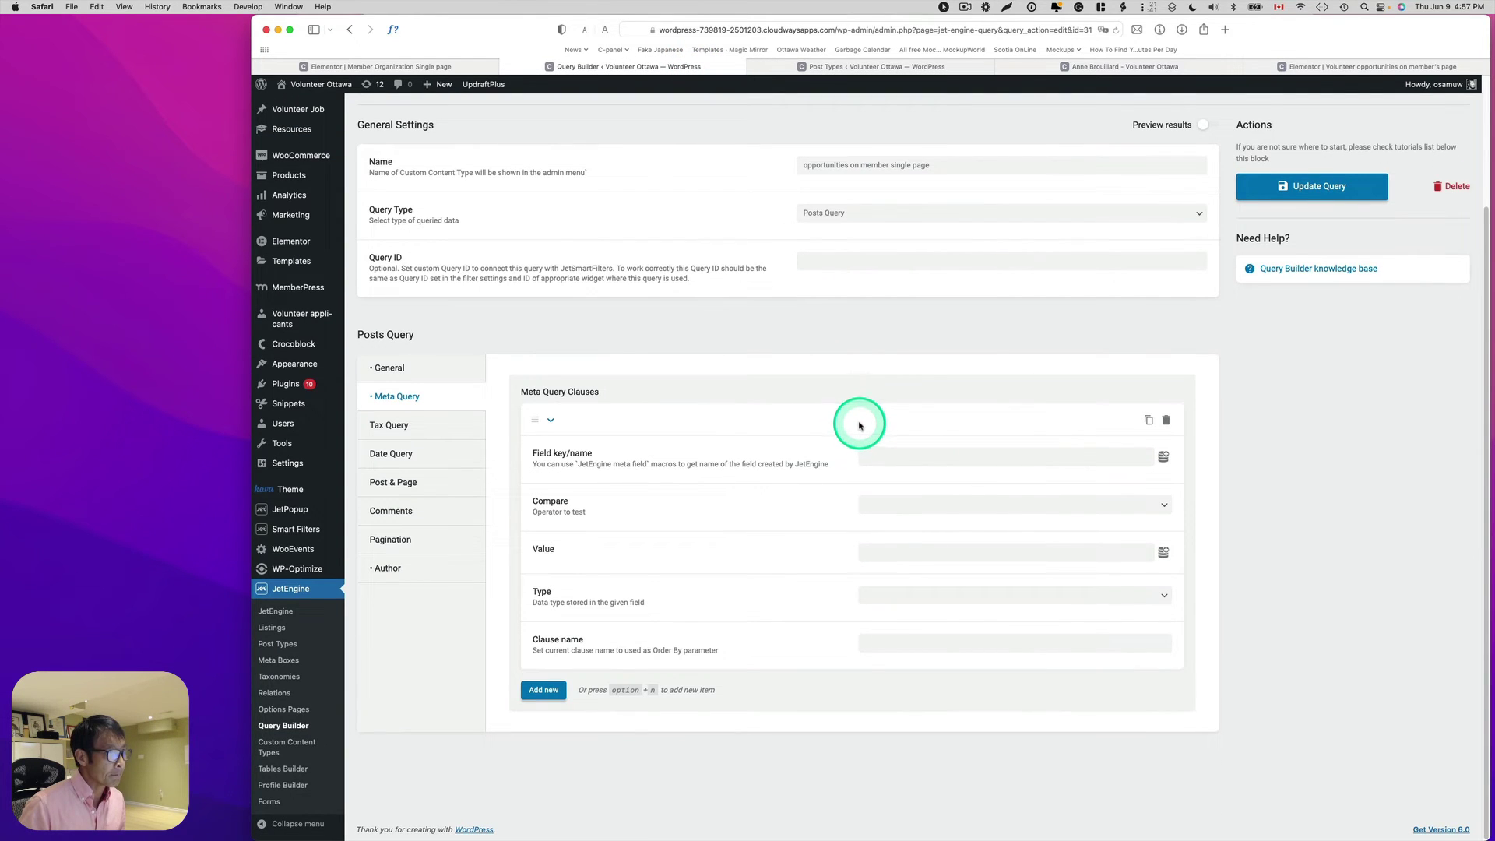
left_click(827, 67)
scroll(863, 360, "up", 5)
left_click(888, 377)
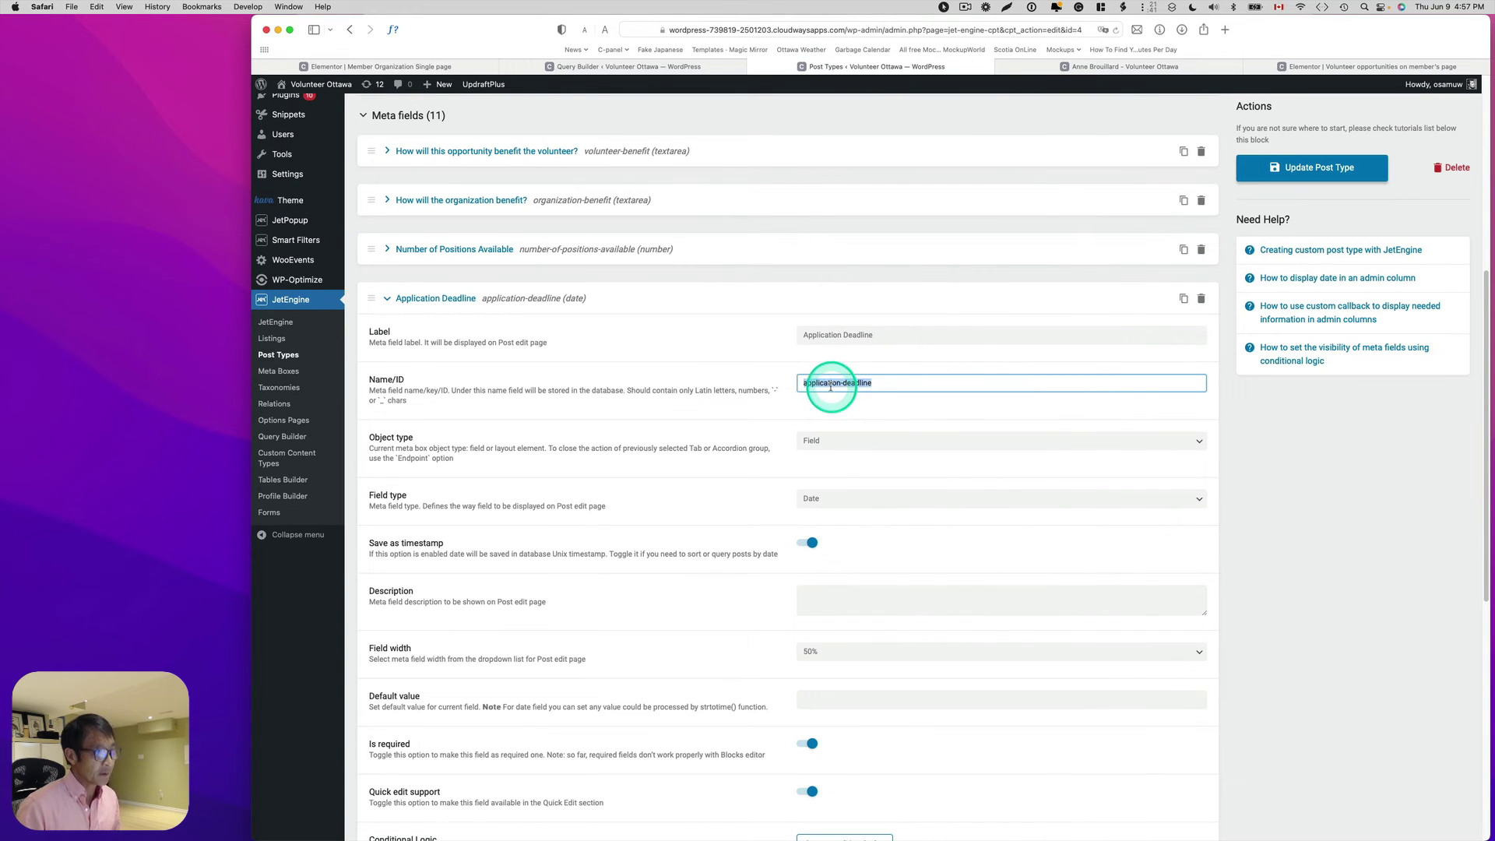
left_click(685, 67)
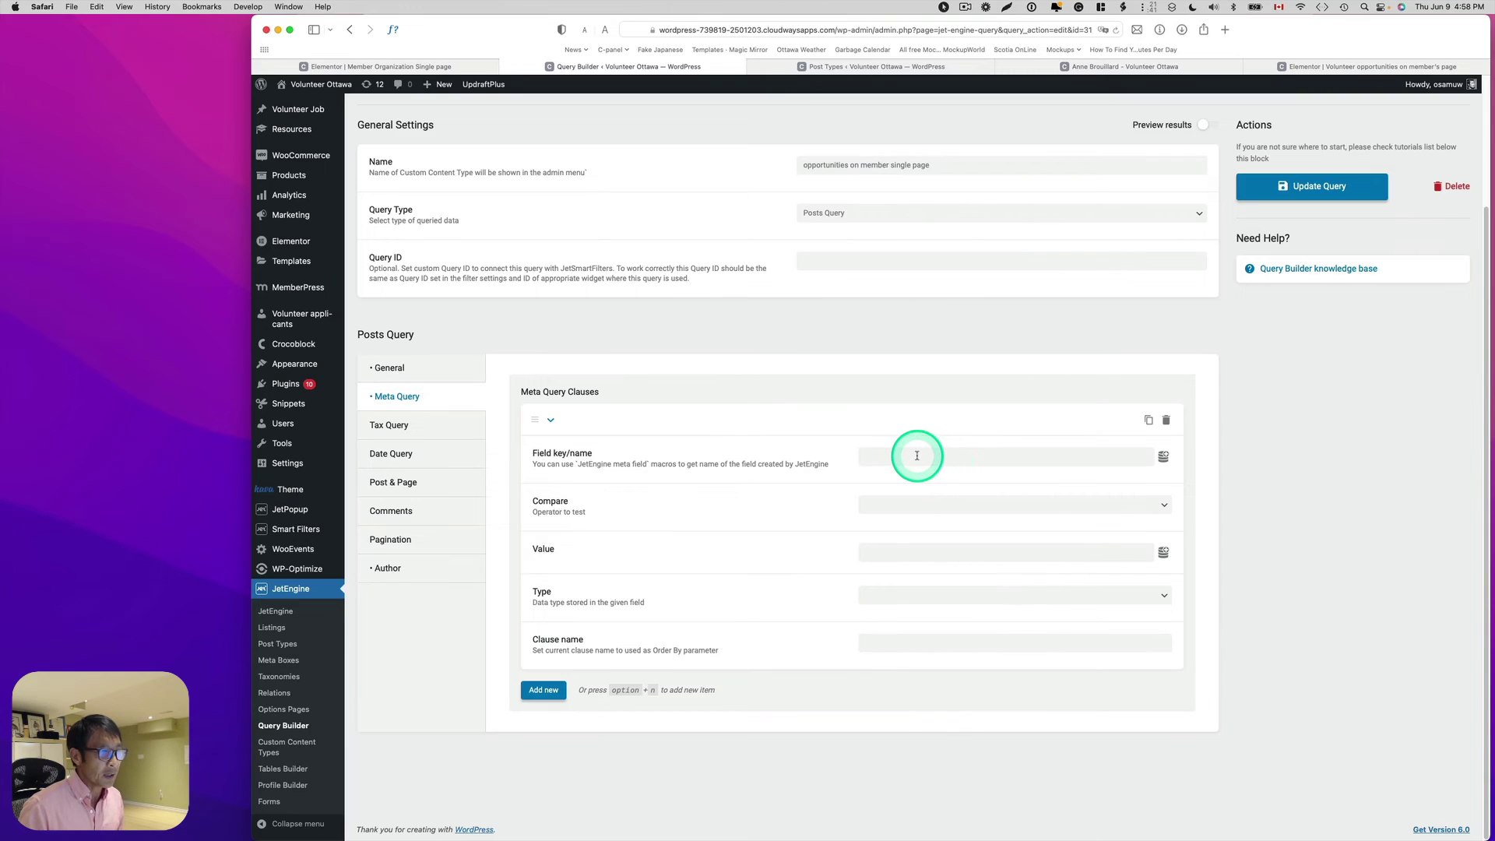
- Make the meta clause keep application-deadline >= today as Timestamp, then update the query
left_click(926, 459)
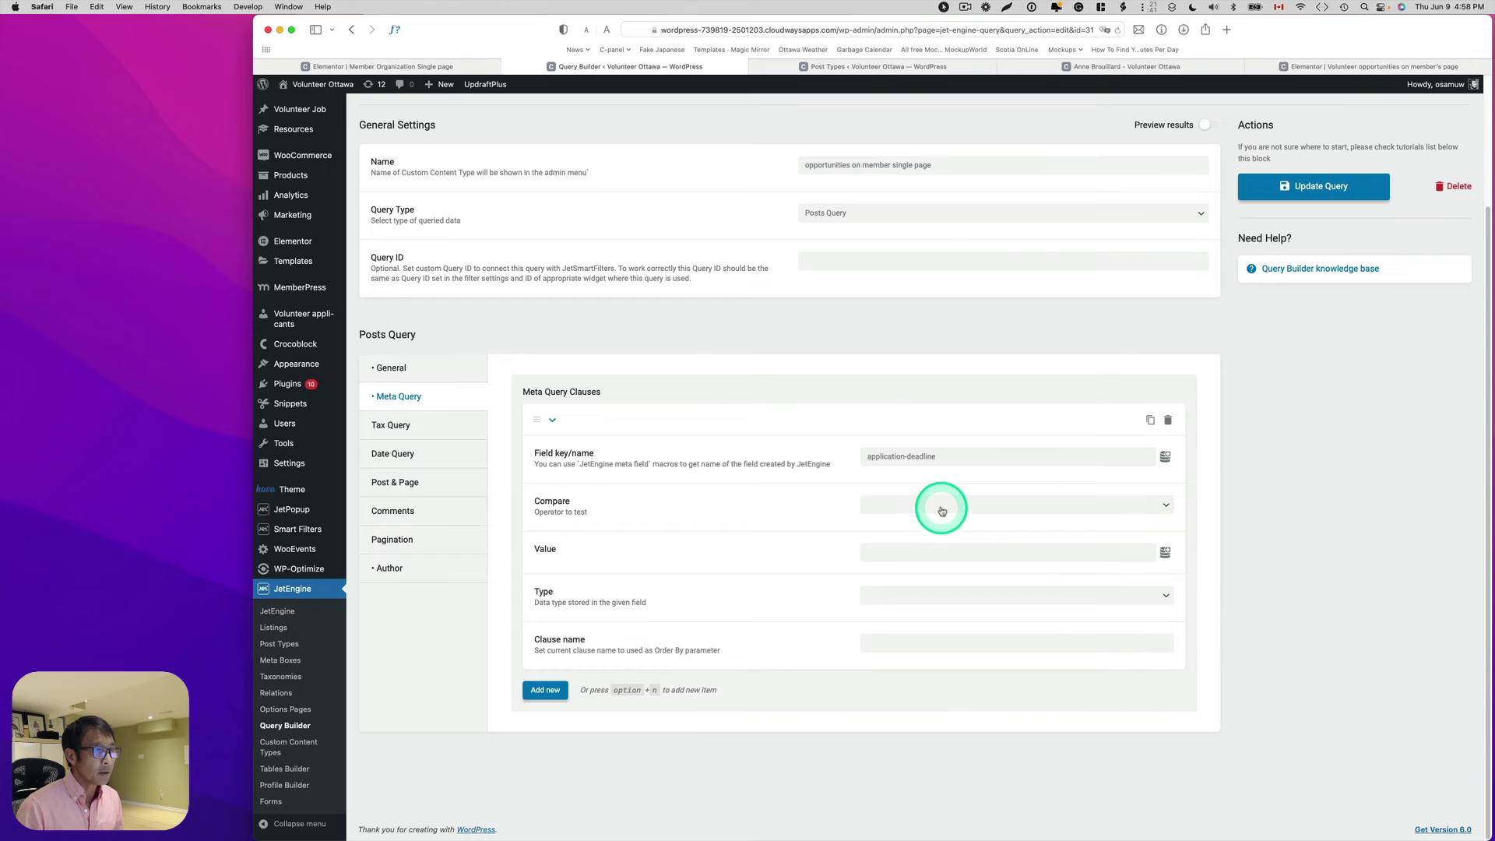
left_click(941, 505)
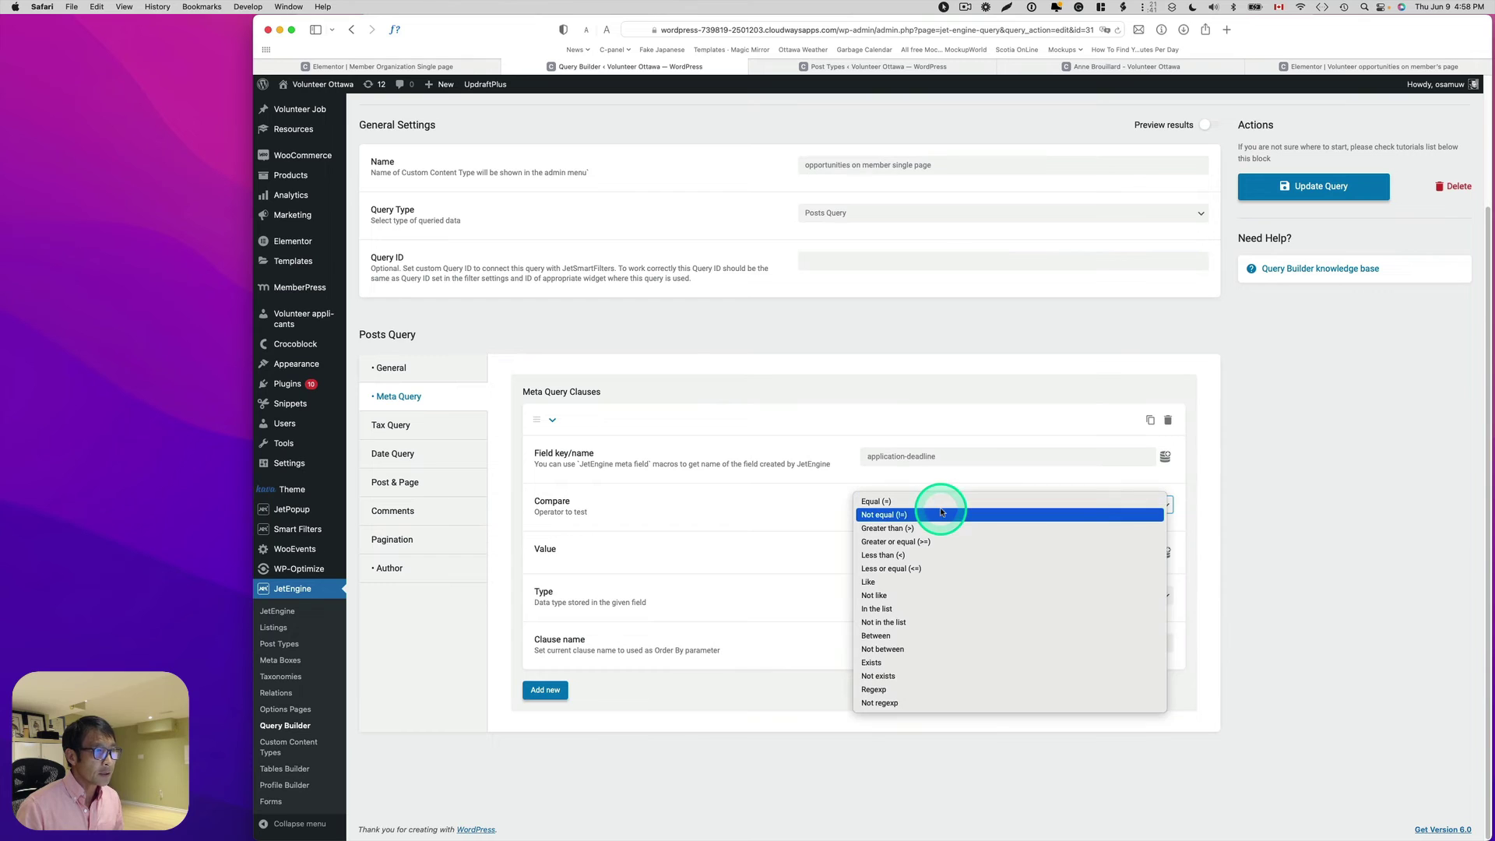
left_click(898, 548)
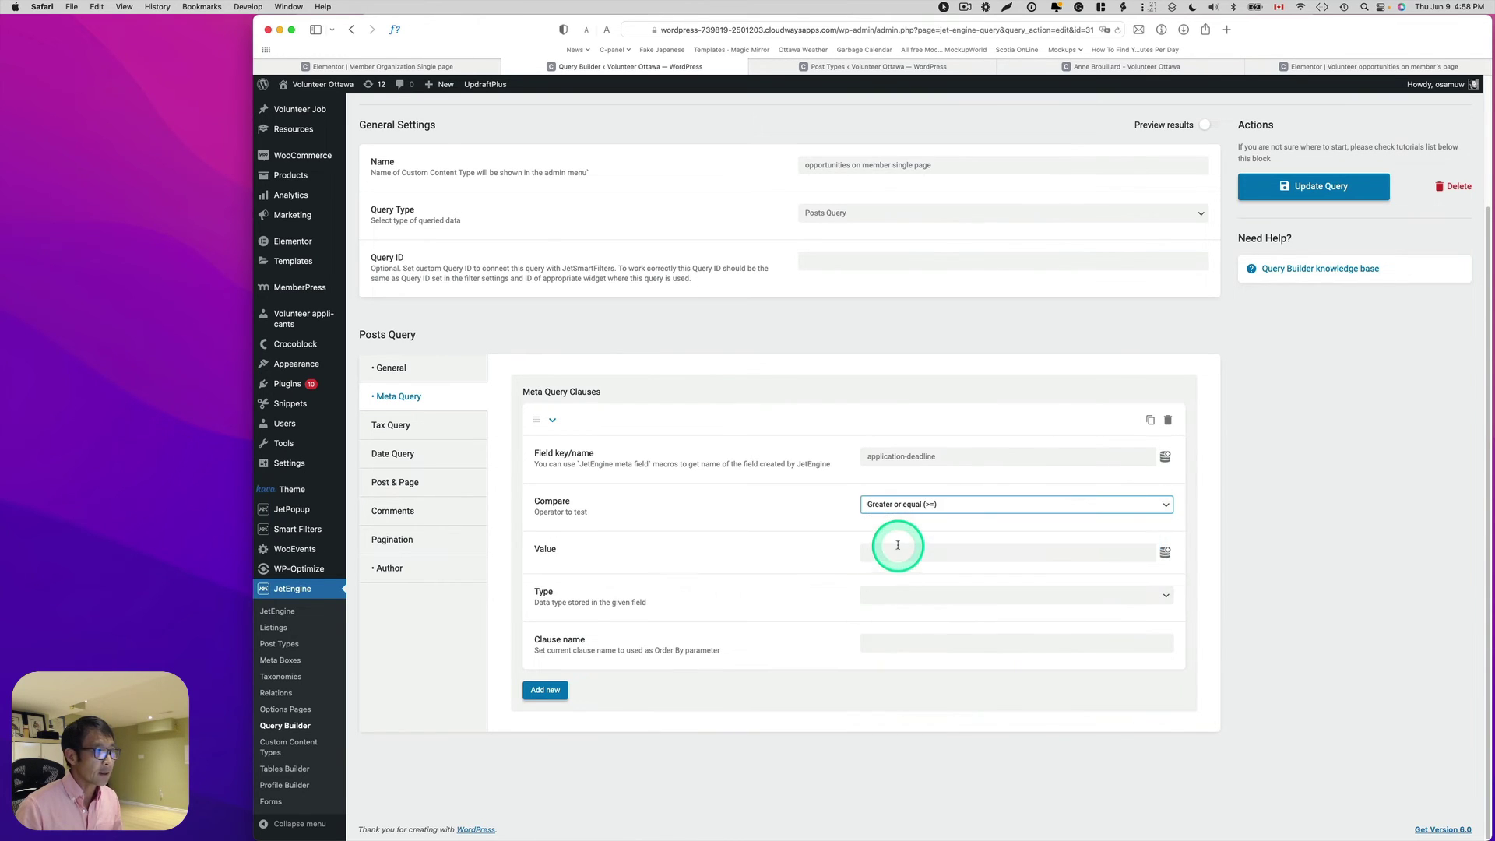
left_click(906, 553)
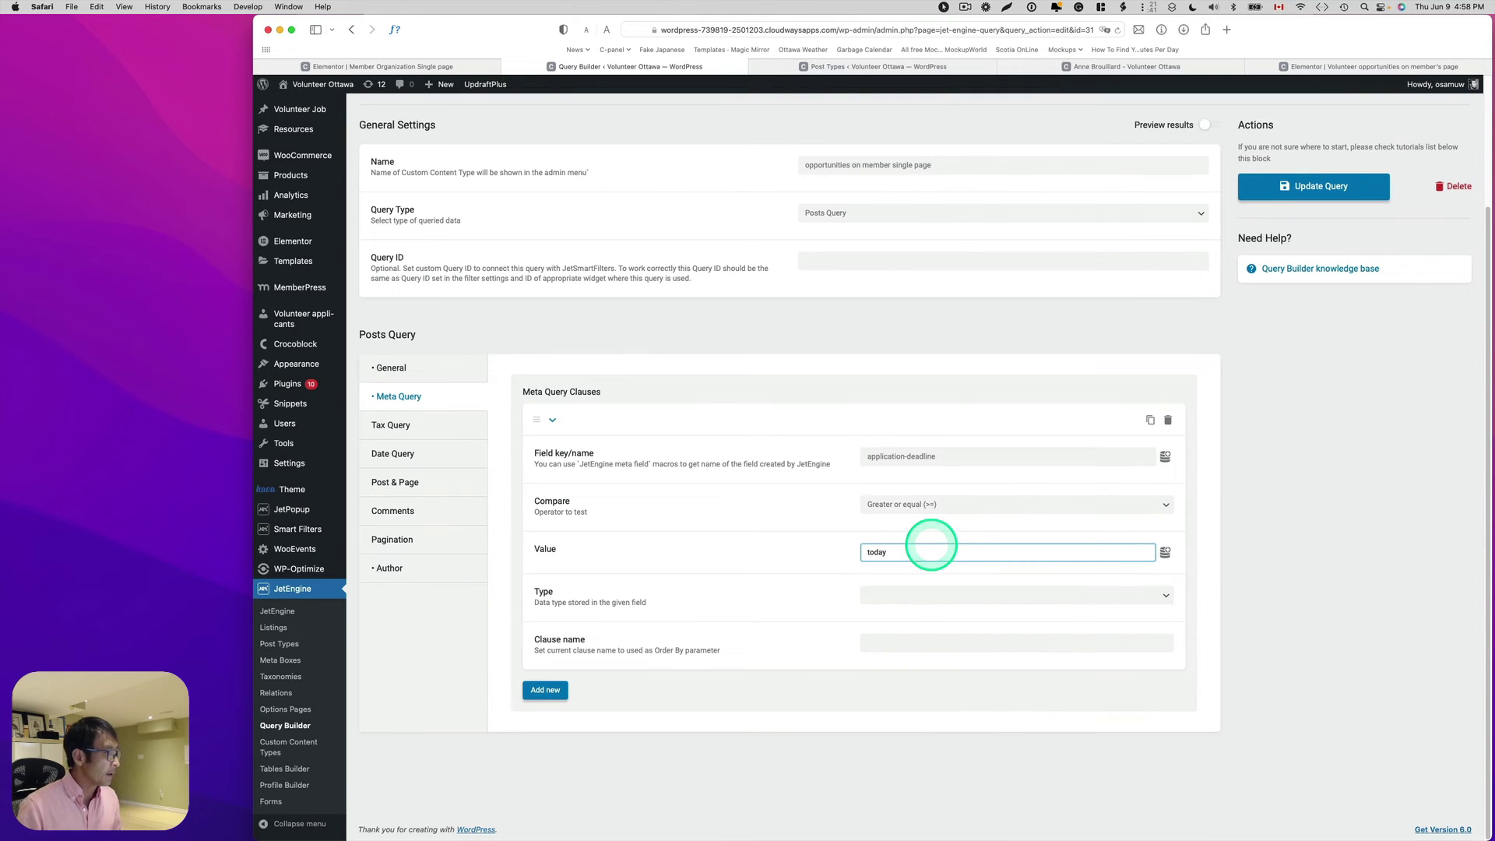
left_click(1161, 598)
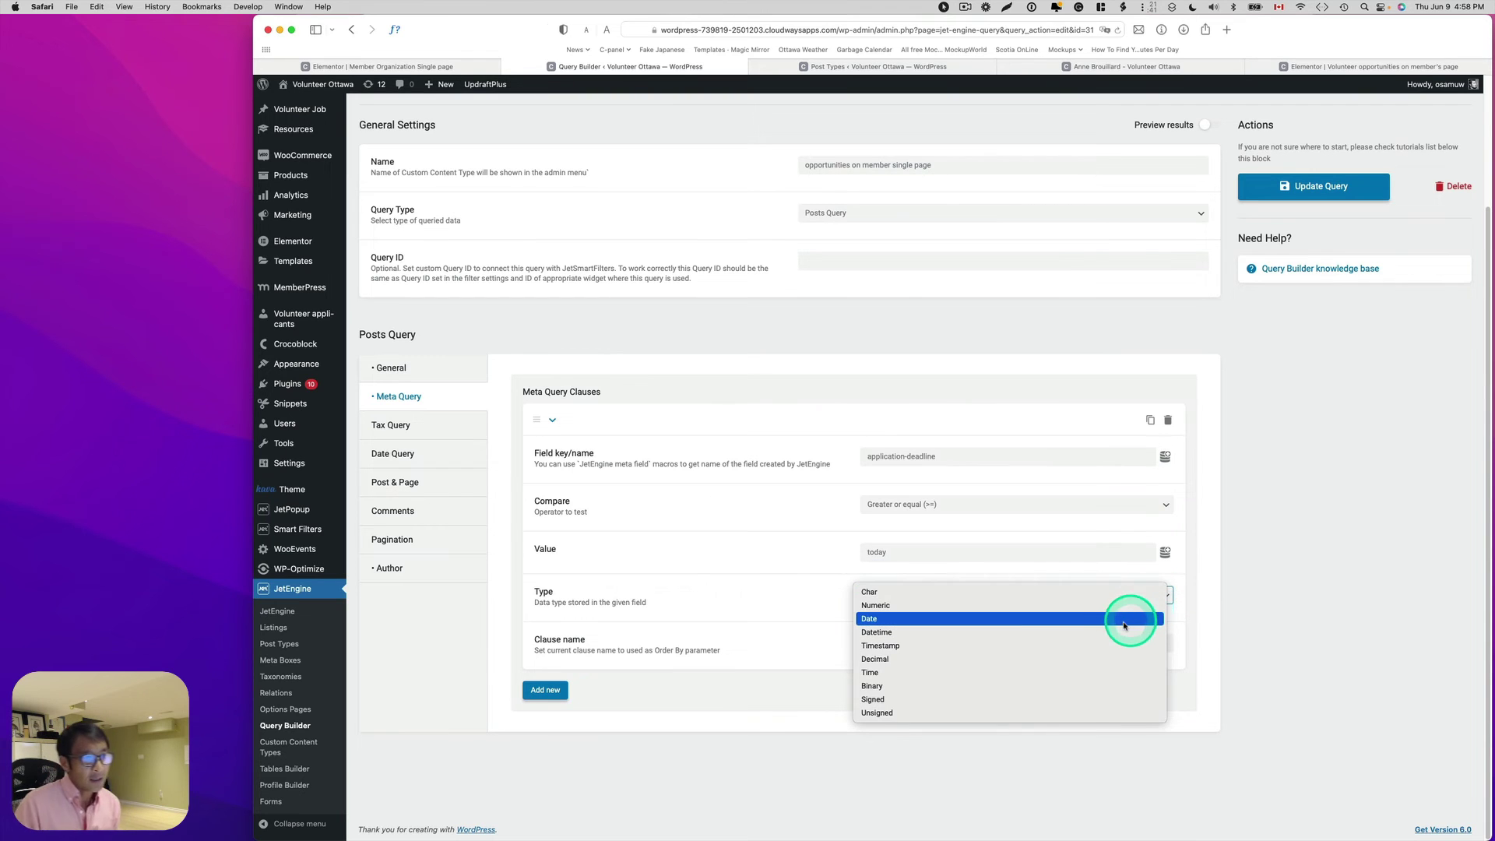
left_click(1007, 620)
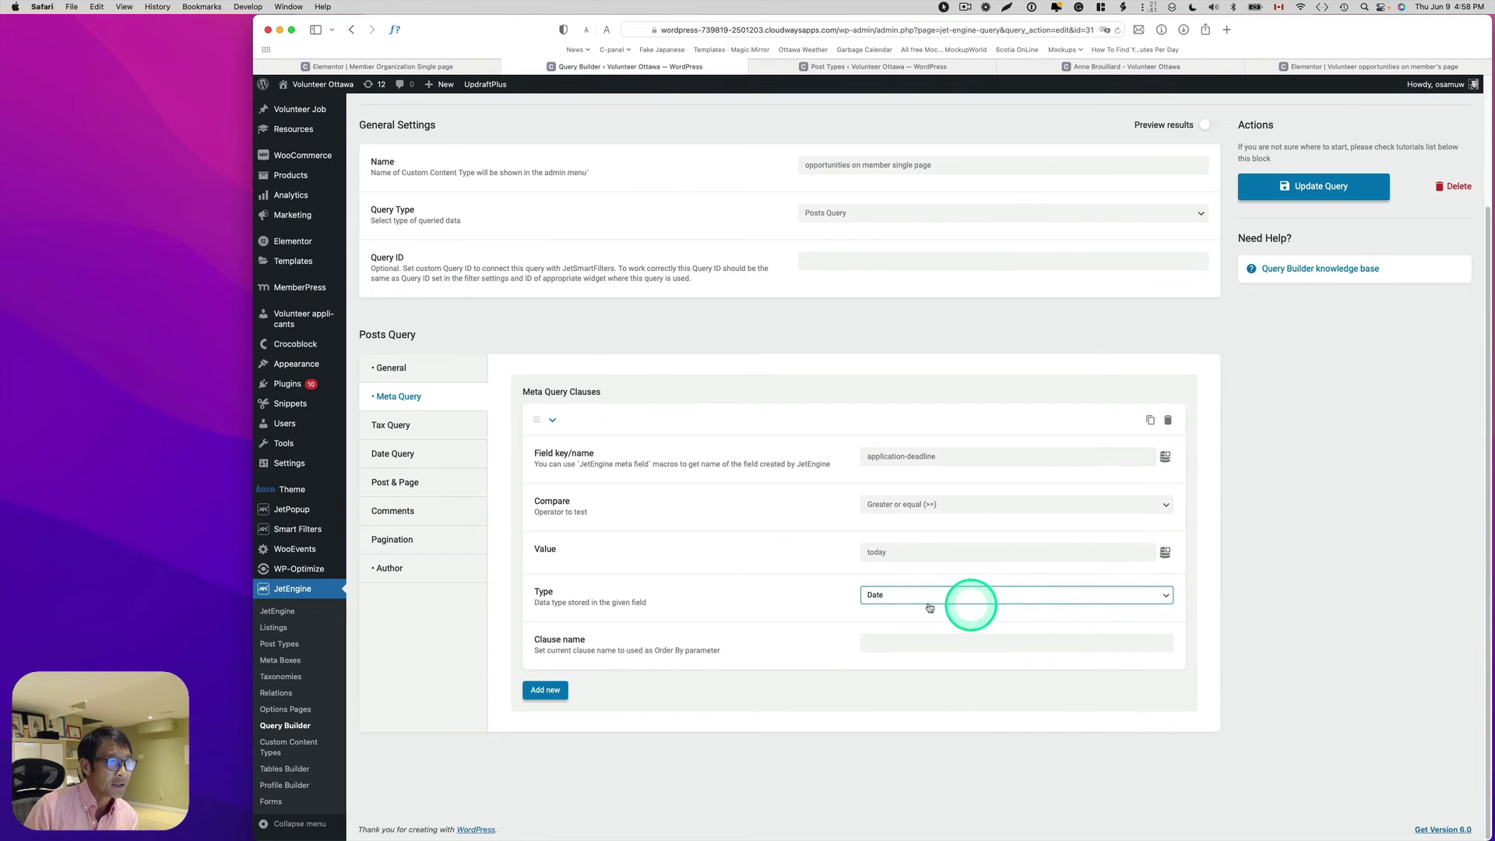
left_click(878, 596)
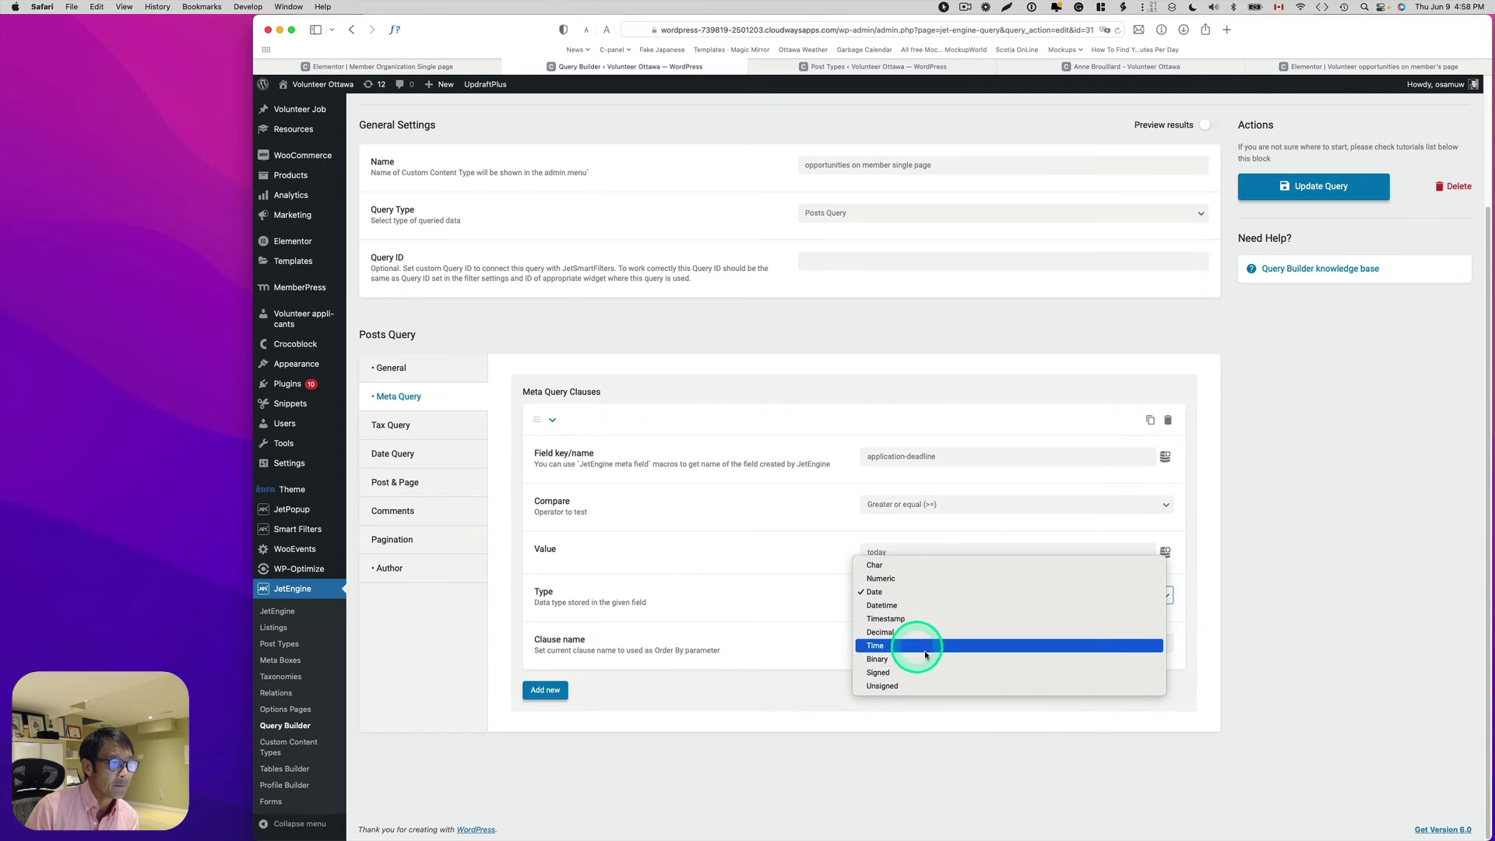
left_click(887, 619)
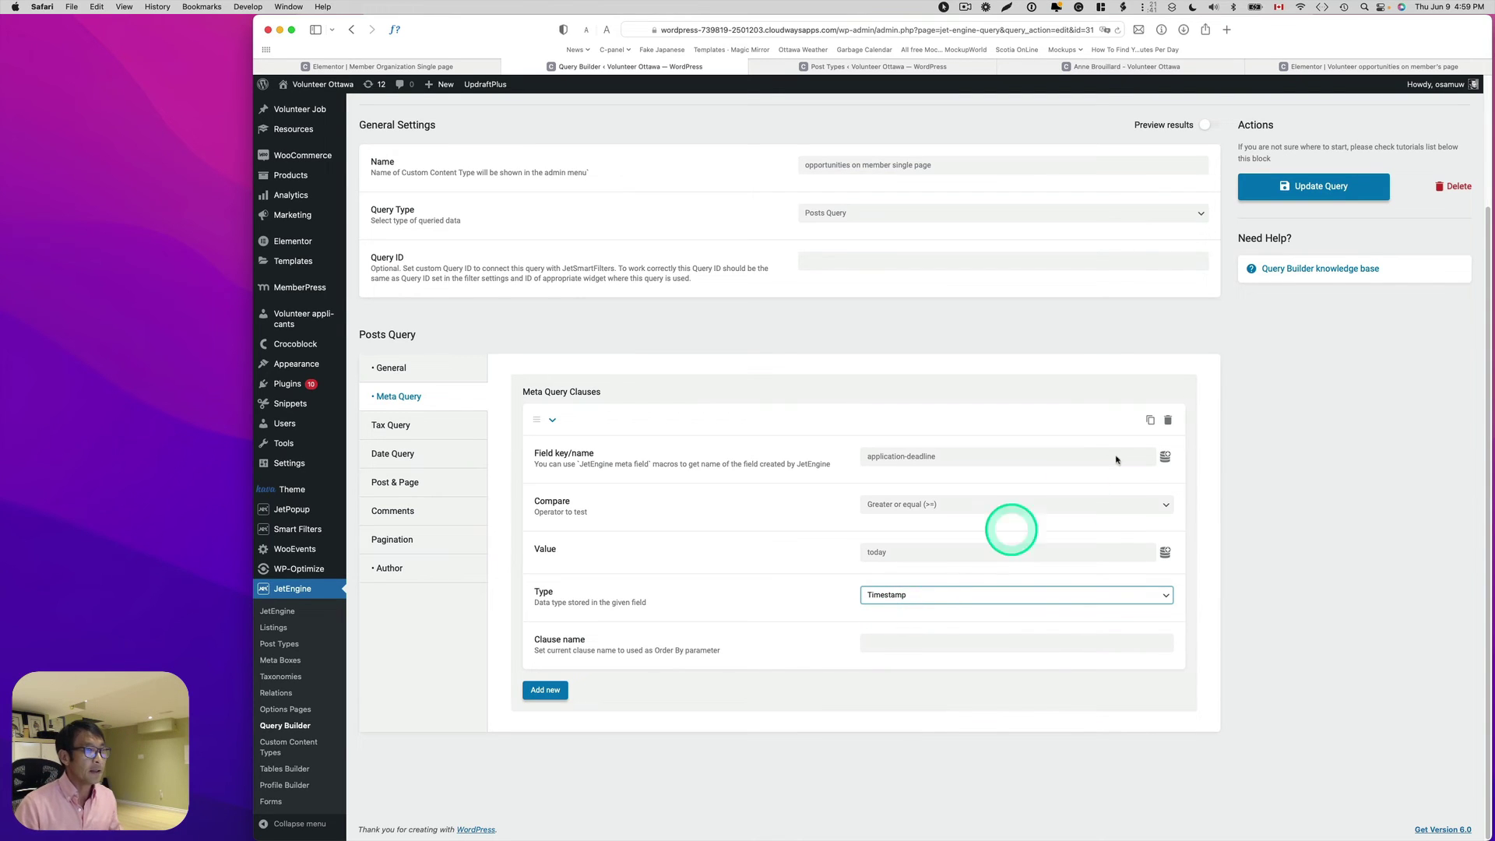
left_click(1313, 186)
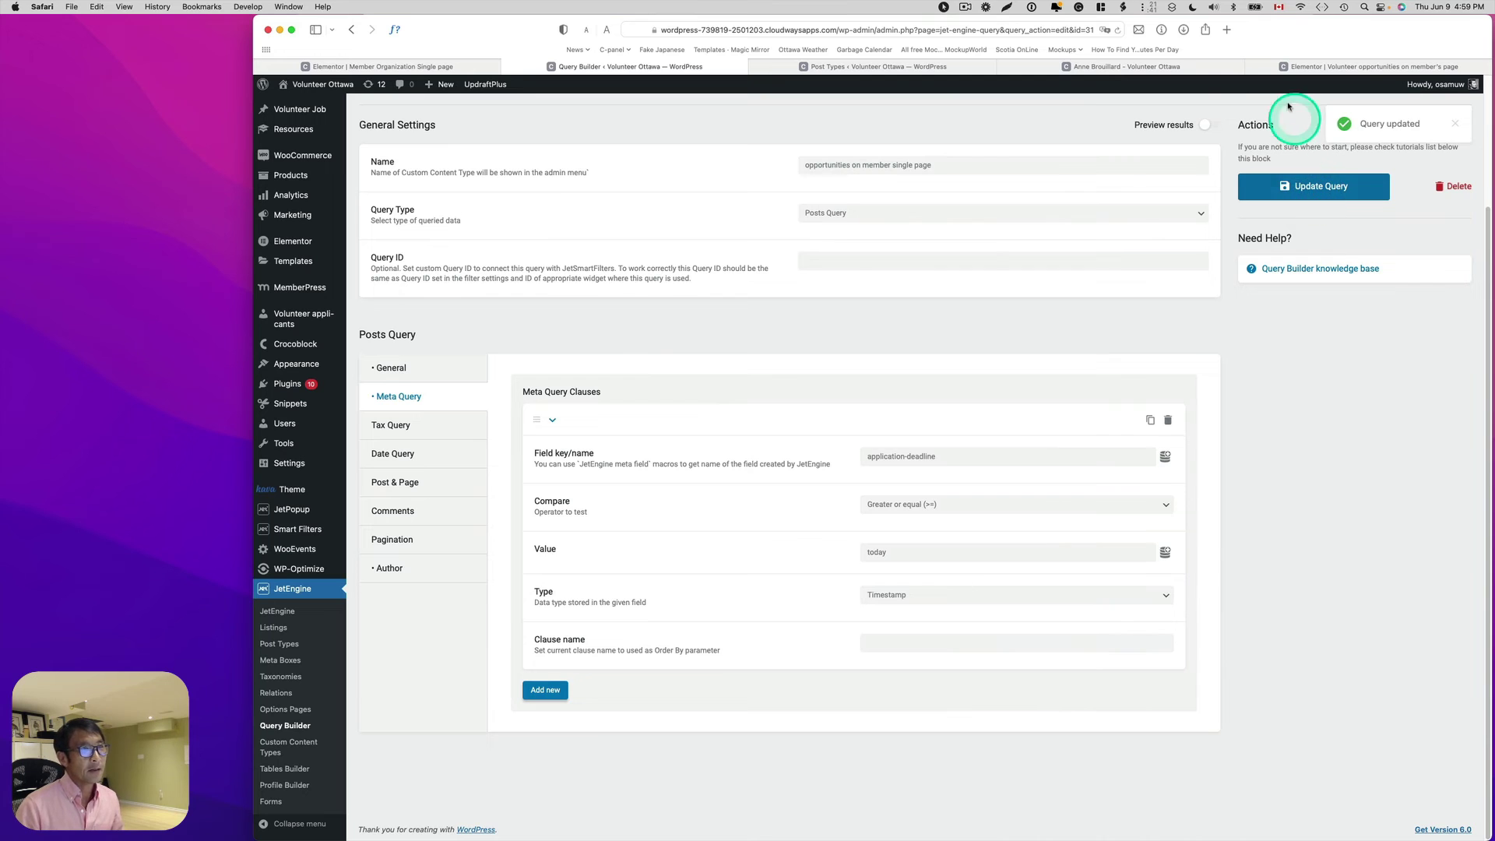
left_click(1164, 68)
scroll(1119, 198, "up", 2)
left_click(1116, 31)
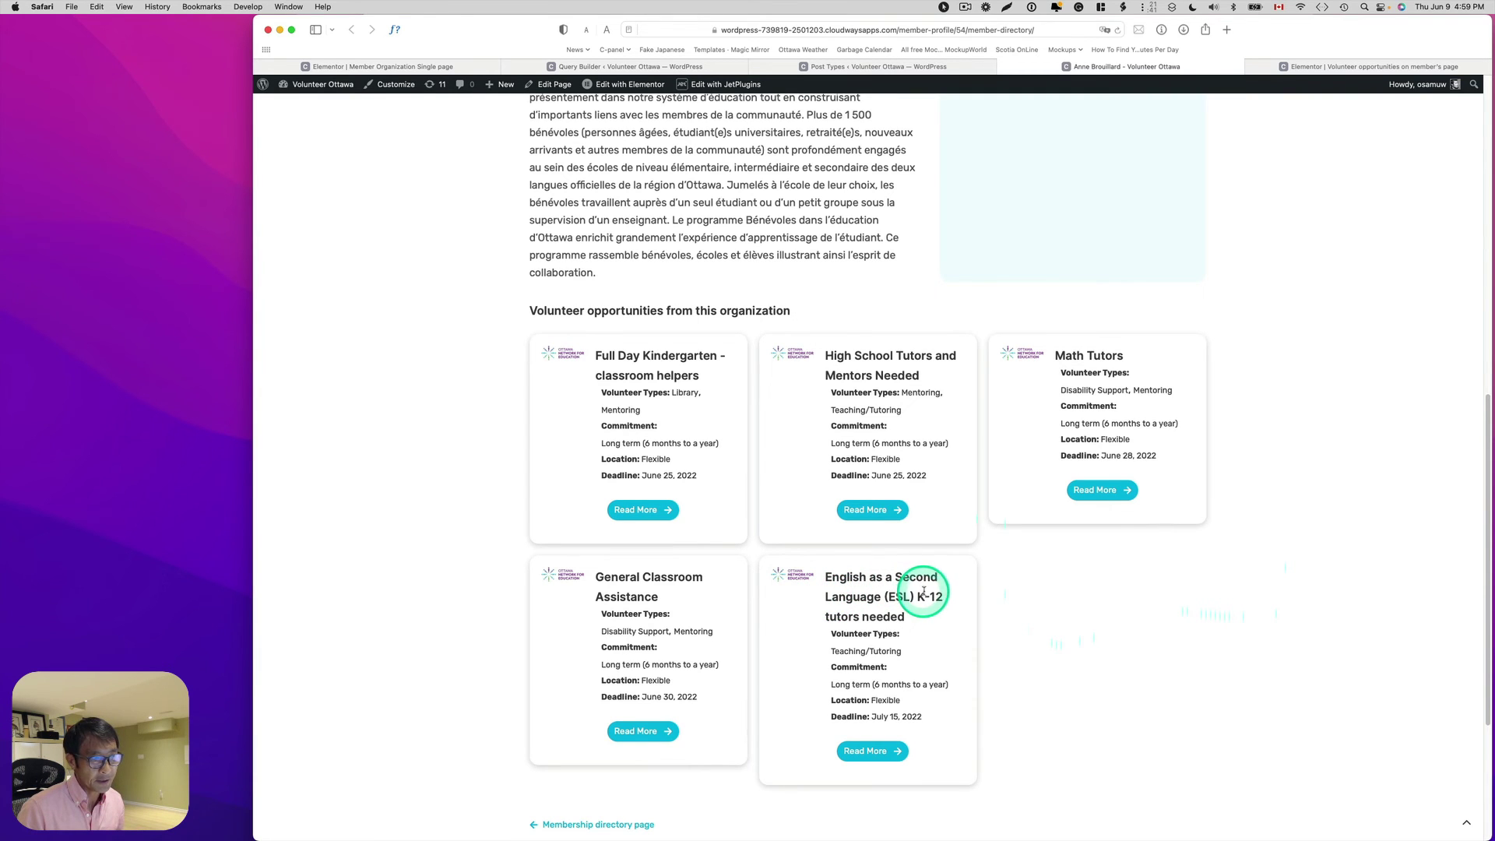
scroll(923, 592, "up", 1)
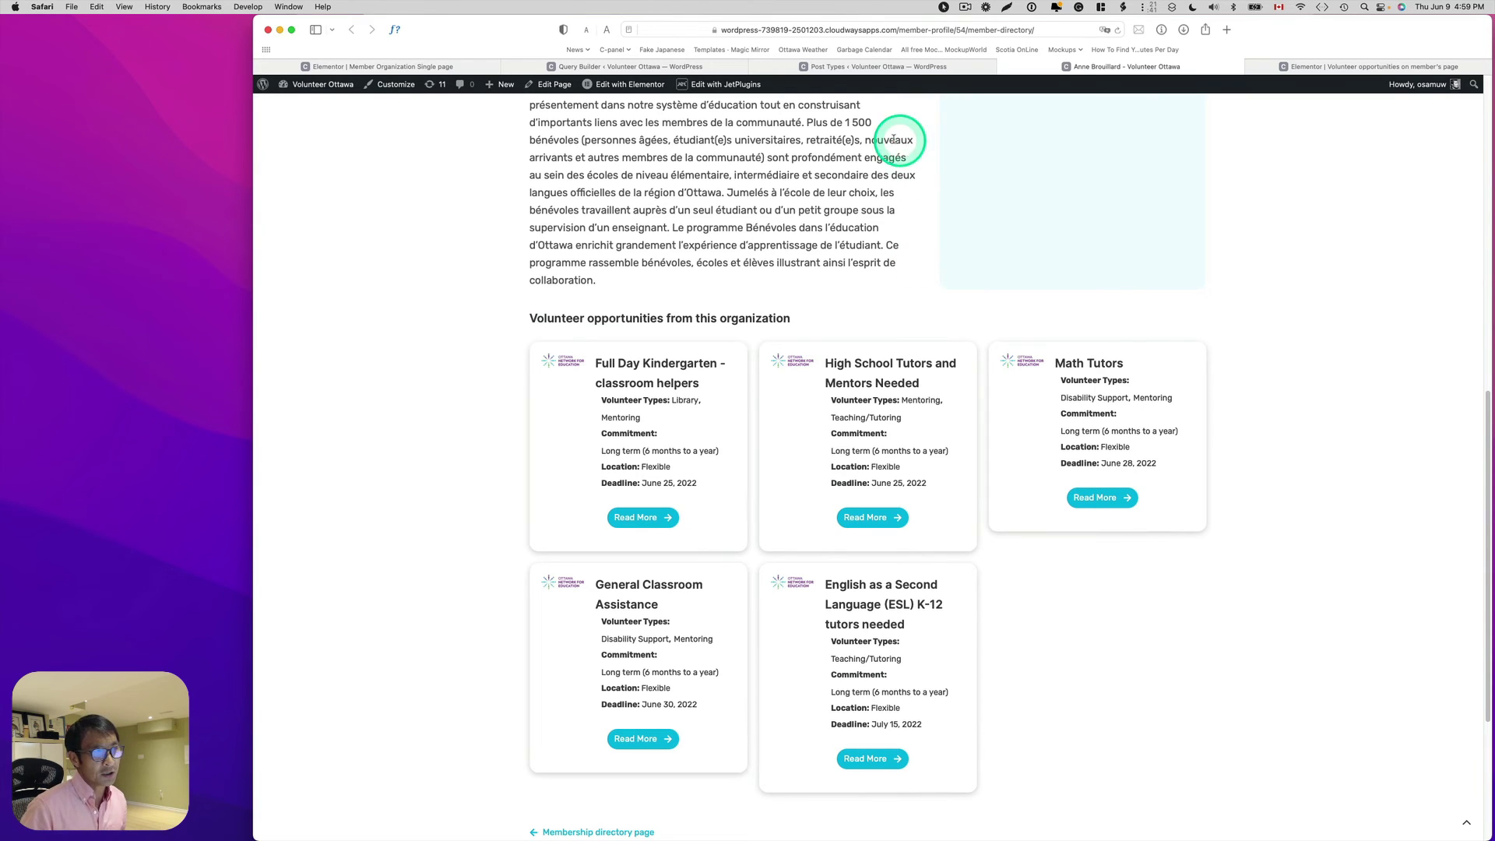
left_click(639, 69)
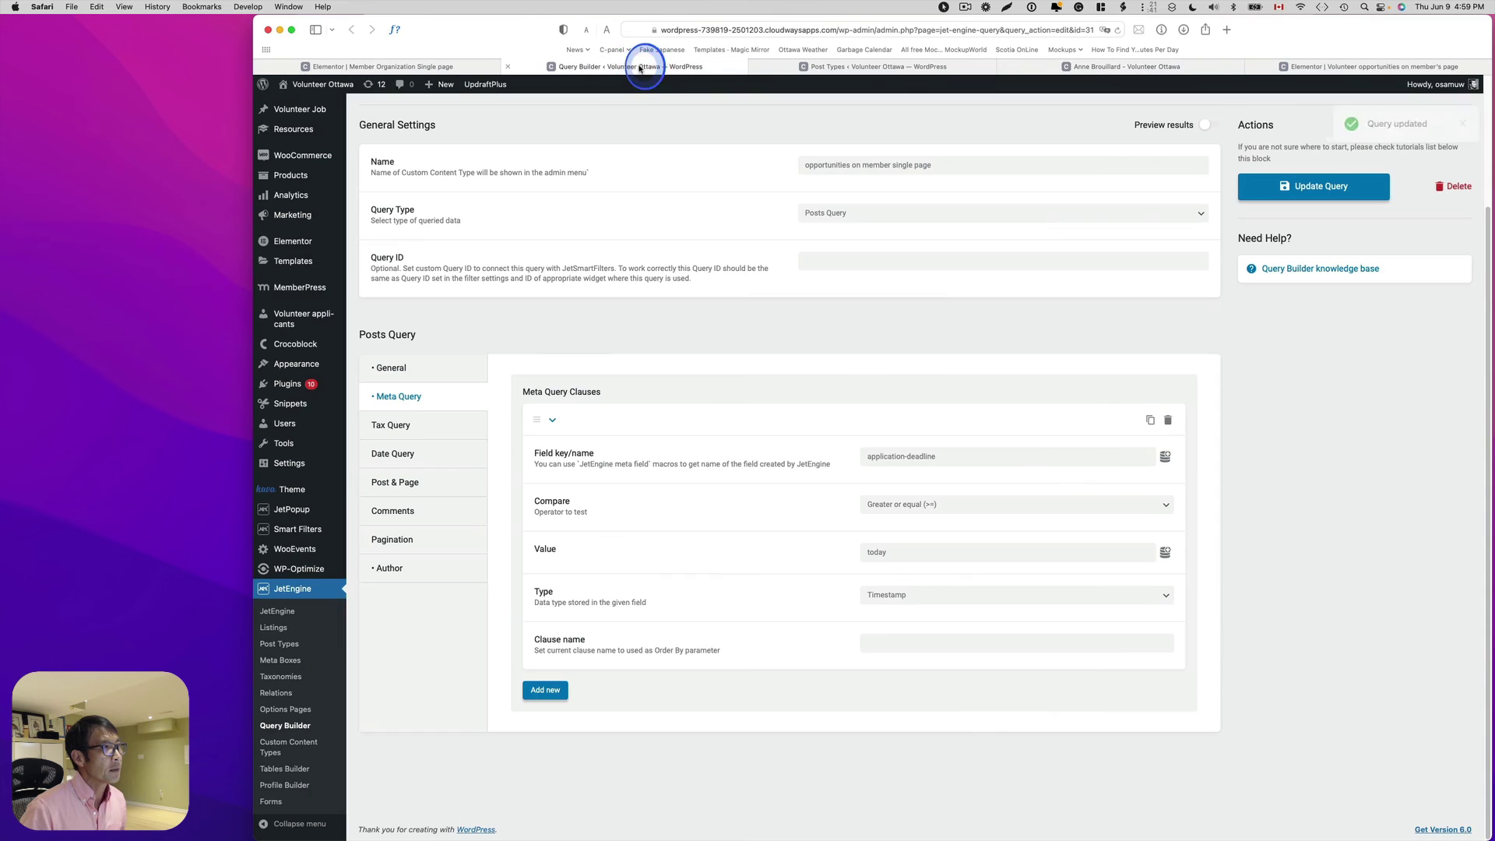
- Replace the listing grid's empty message with 'There is no opportunity at this time'
left_click(434, 66)
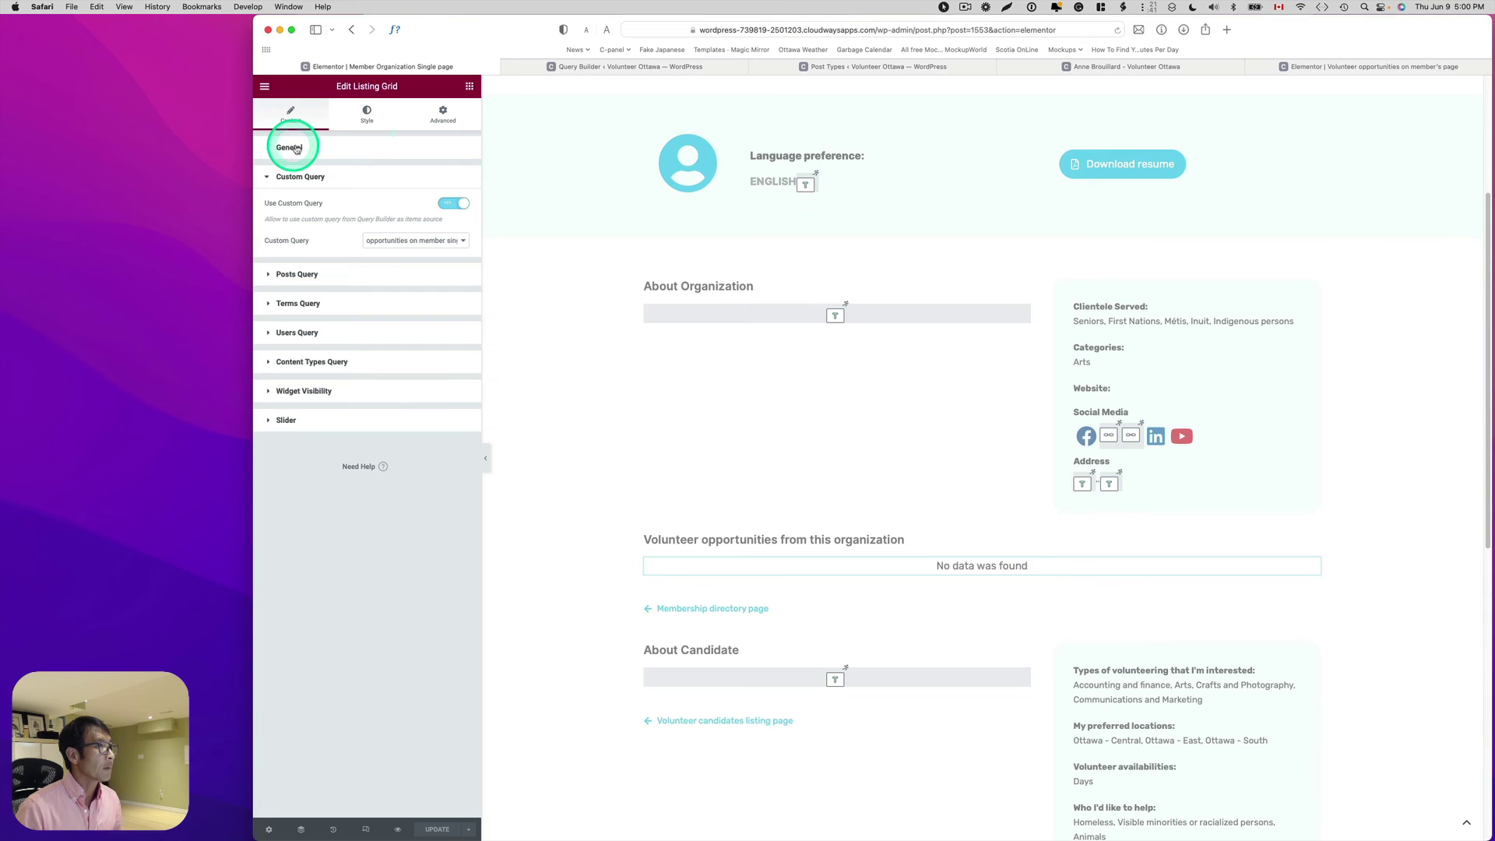
left_click(288, 148)
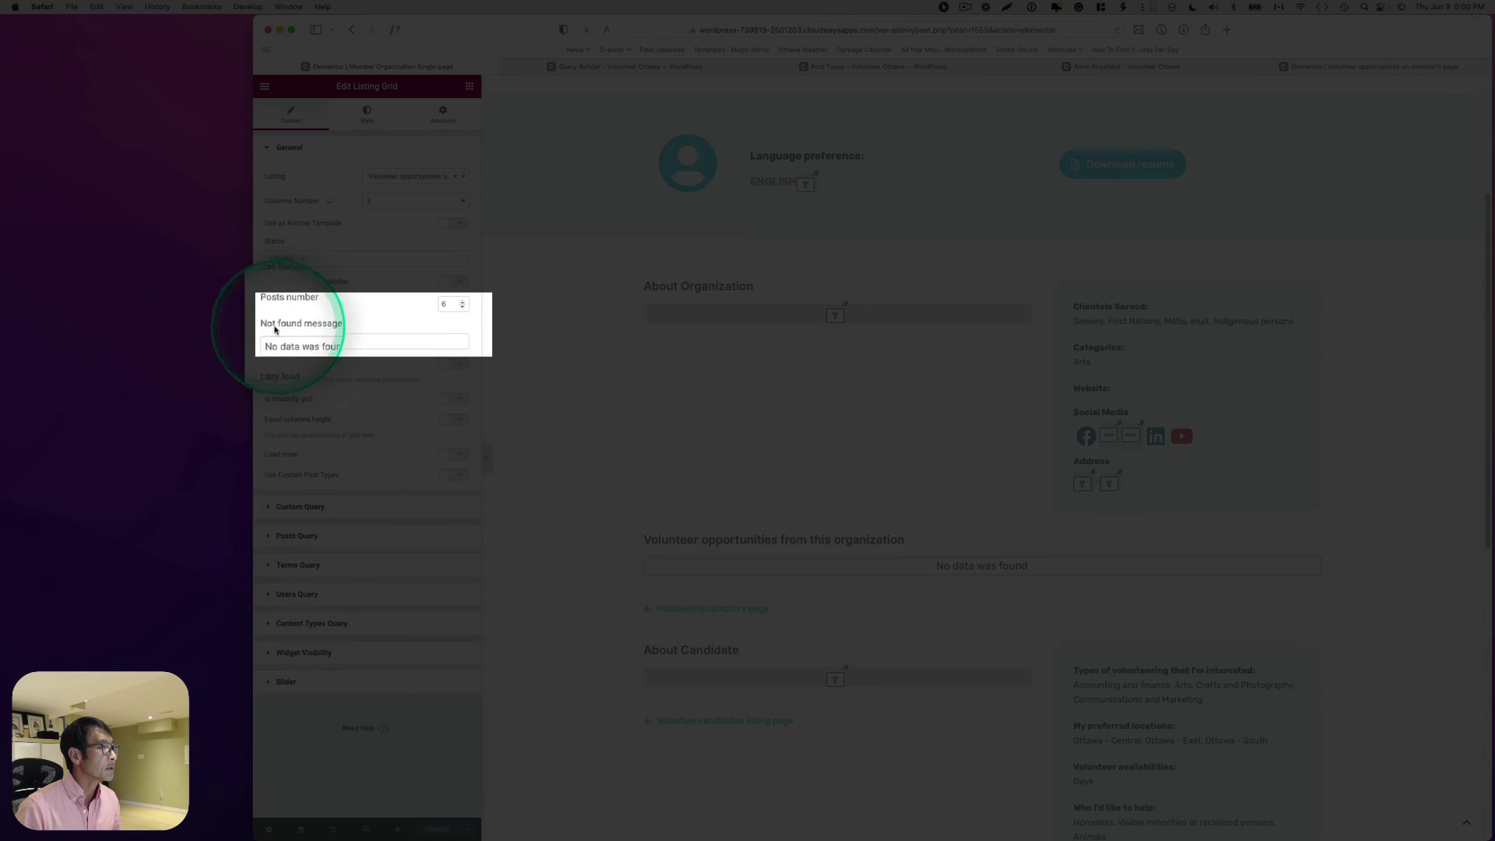
left_click_drag(335, 341, 267, 341)
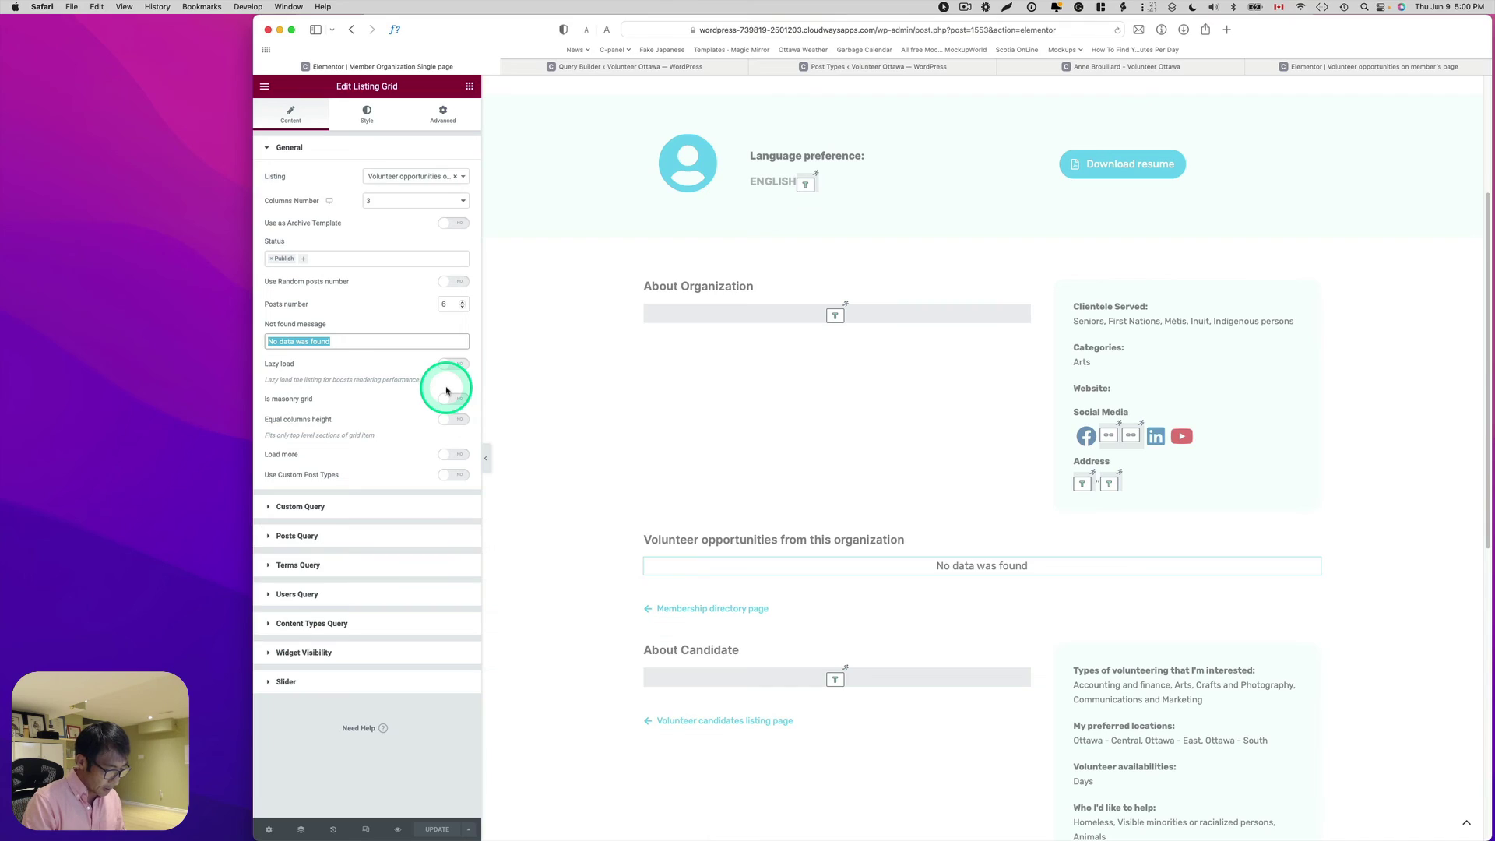
type("There is no opportunity at this time")
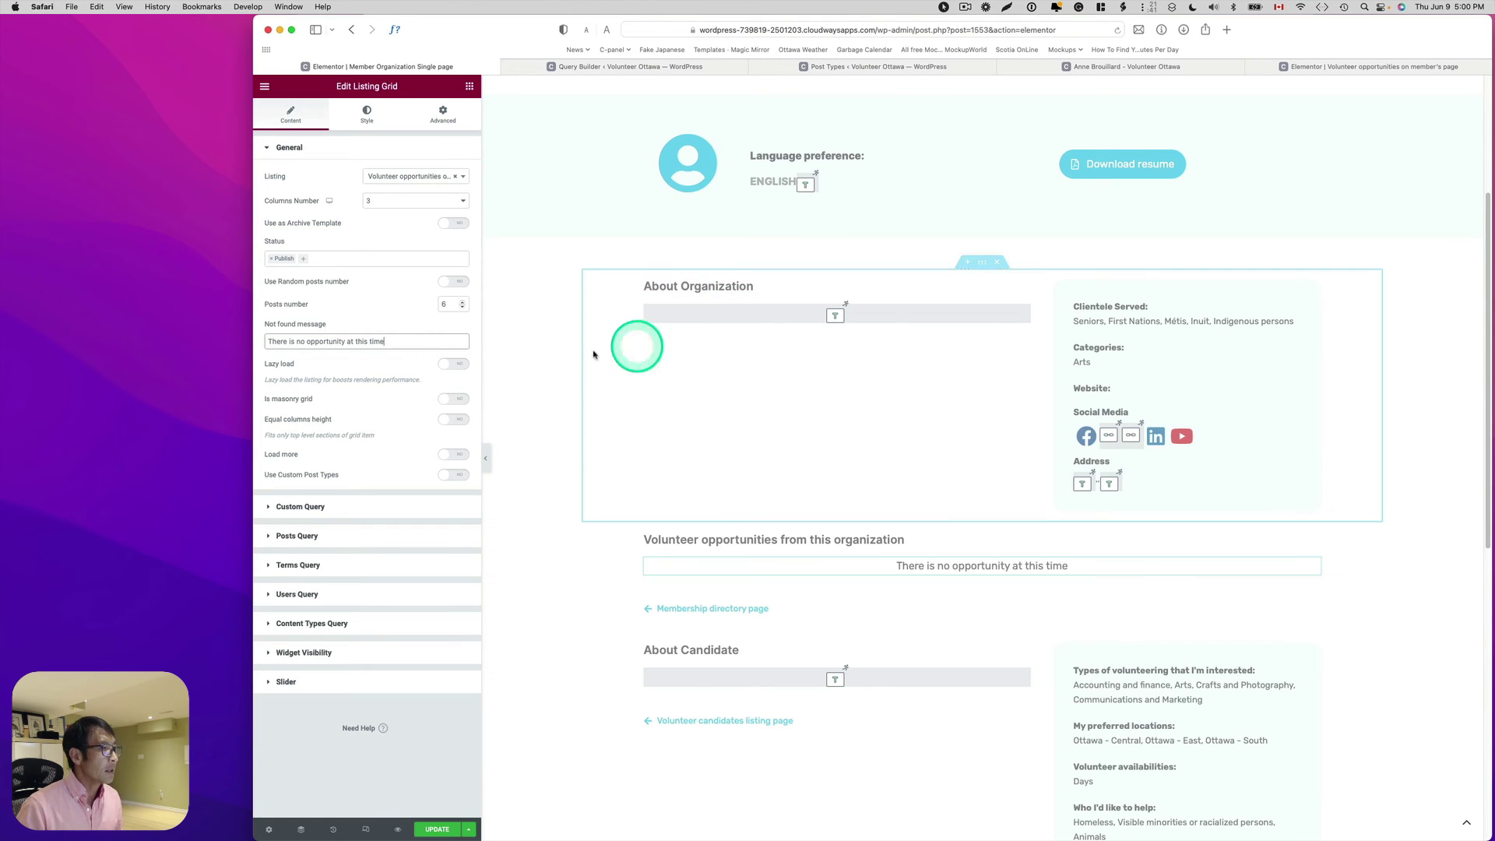
- Make the listing grid a slider with autoplay off and save the page
left_click(285, 683)
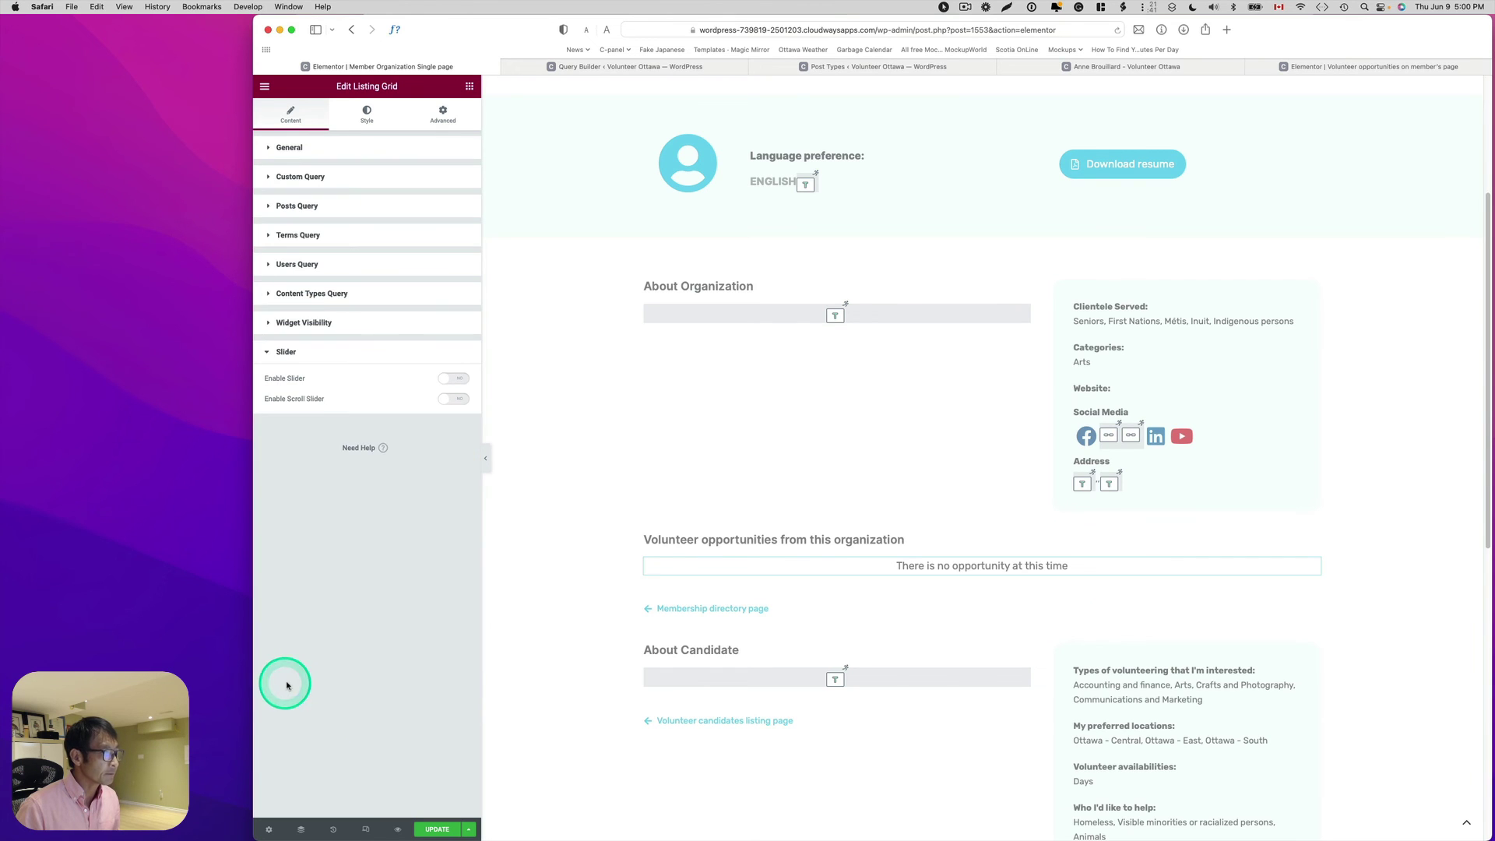
left_click(453, 378)
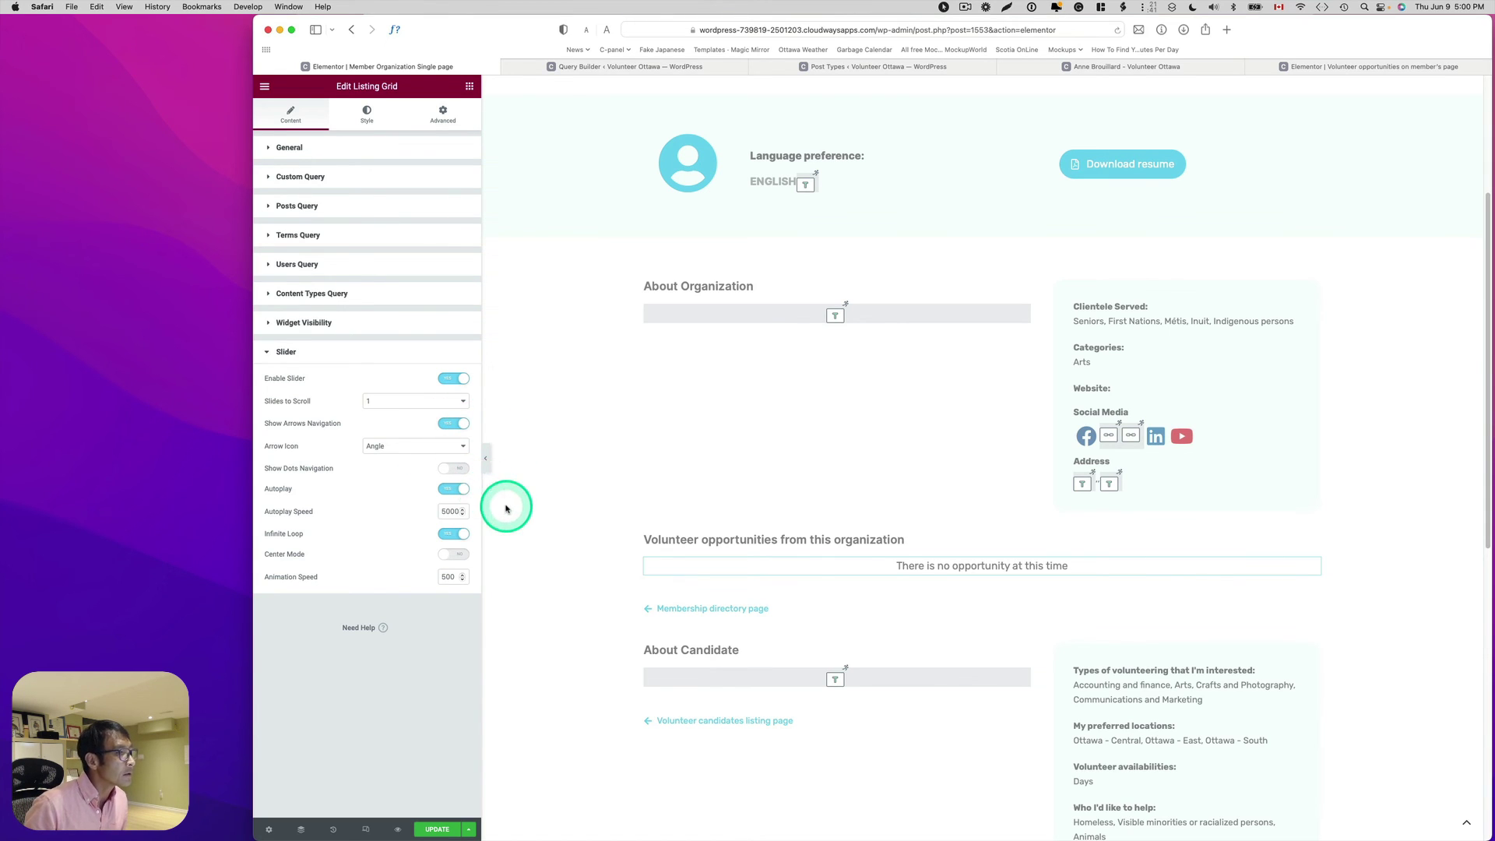
left_click(457, 490)
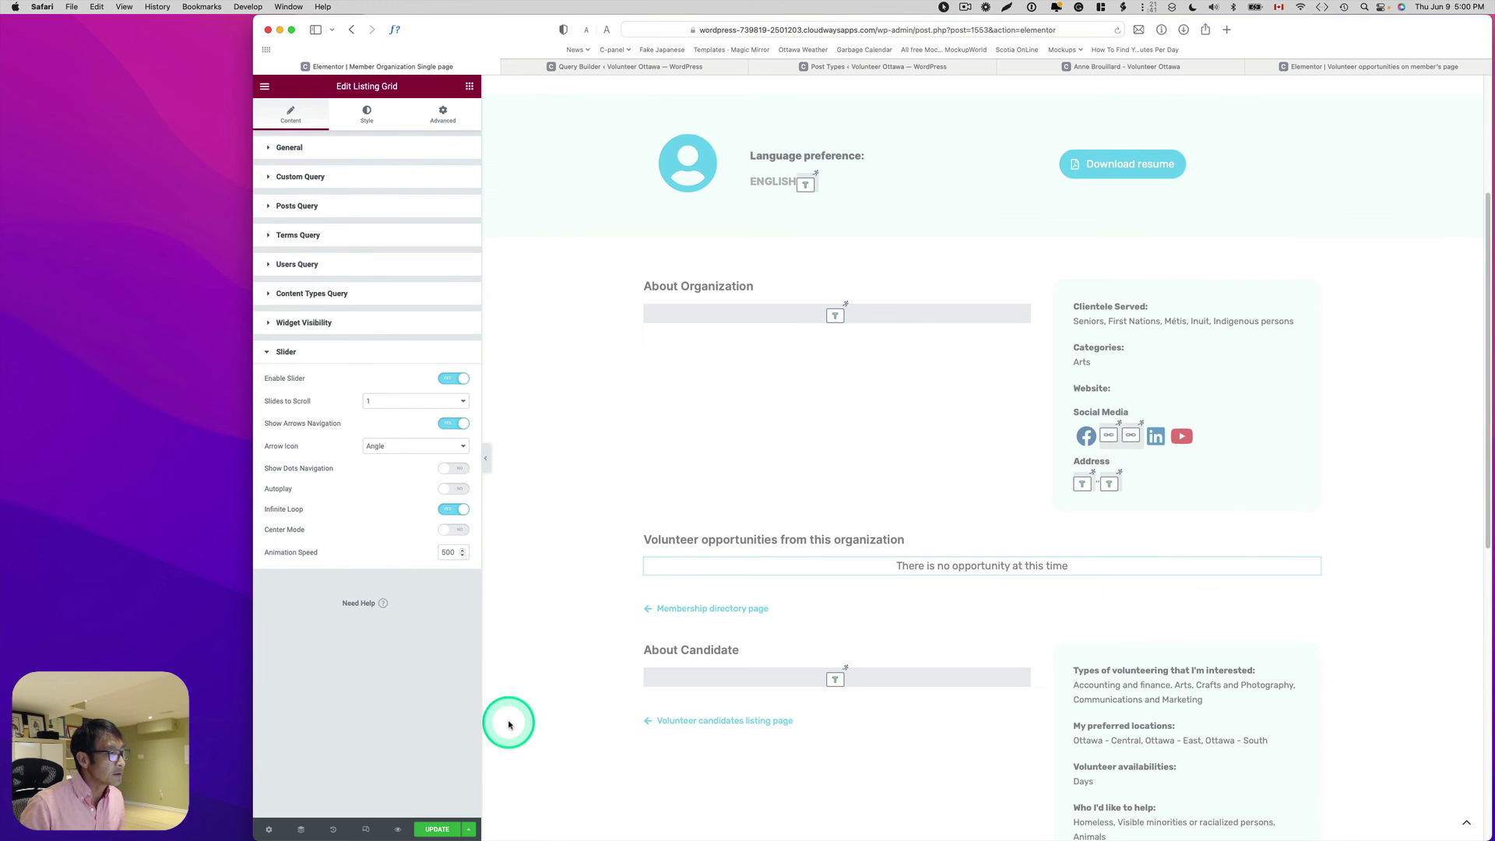
left_click(441, 830)
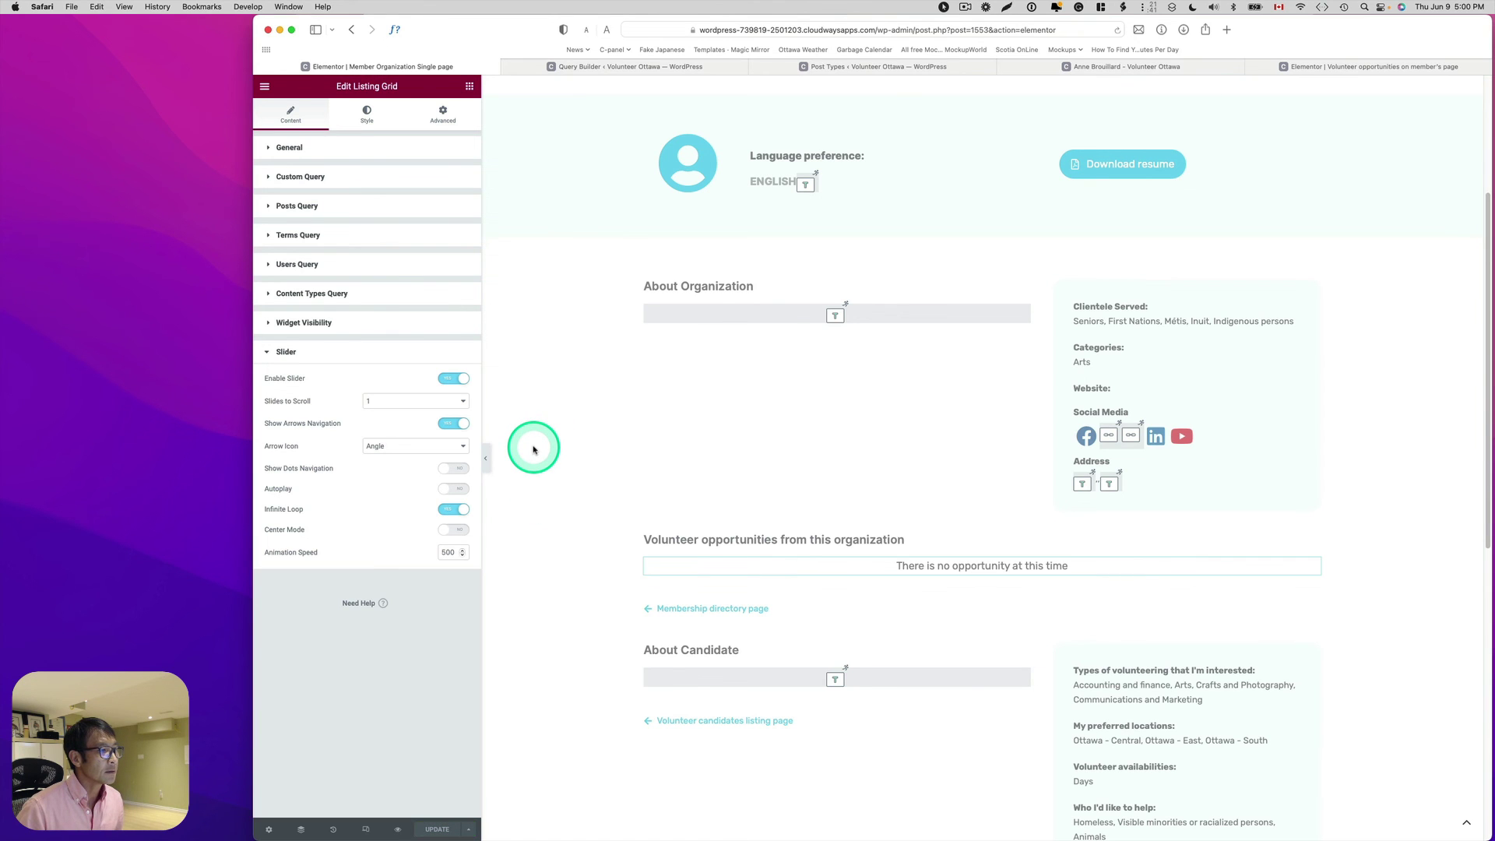
left_click(1108, 67)
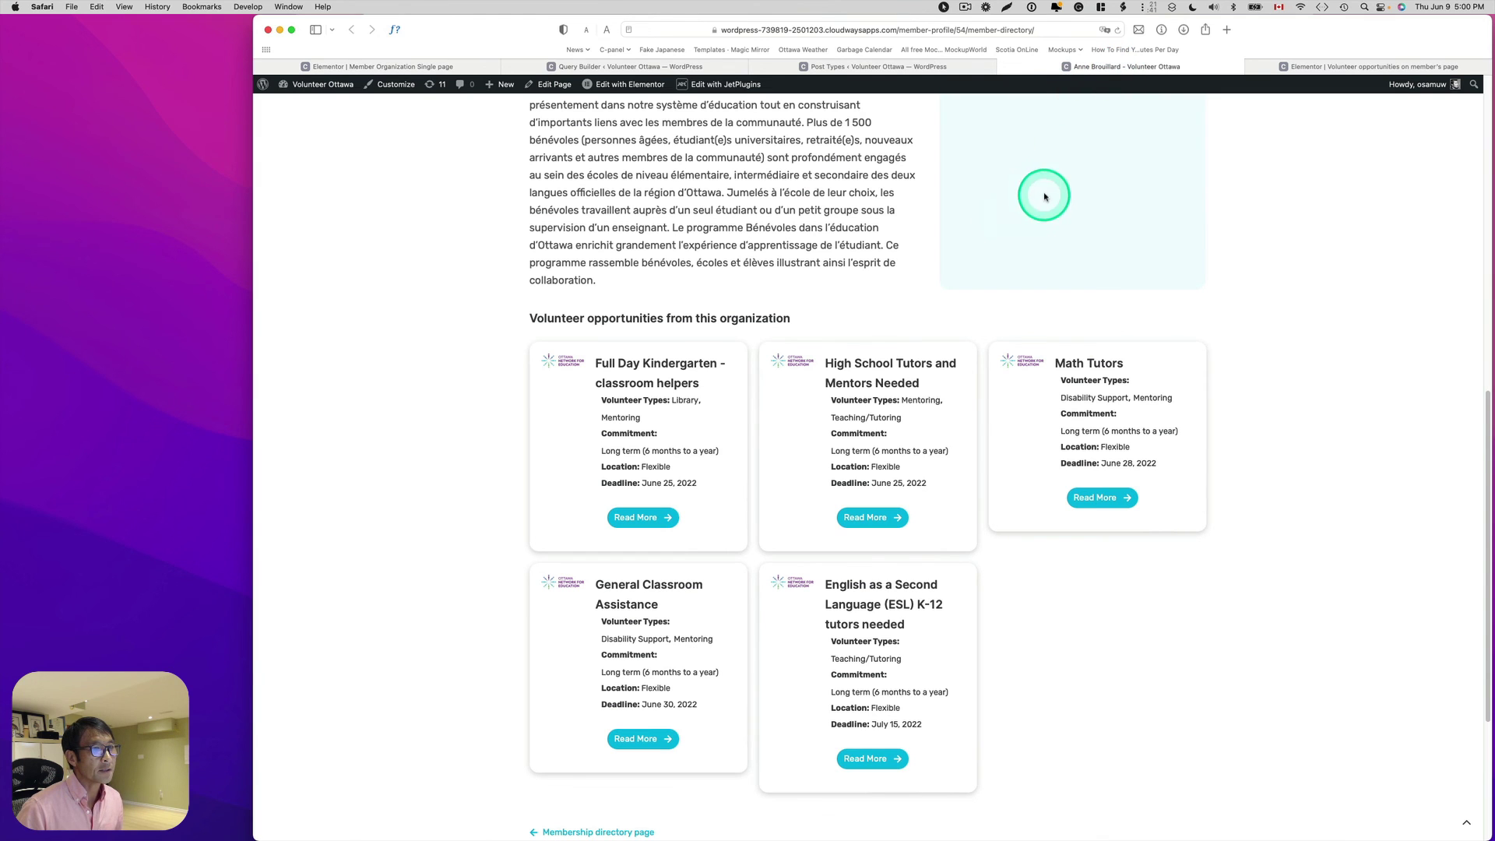
- Reload the member profile and page through the opportunities carousel
left_click(1118, 30)
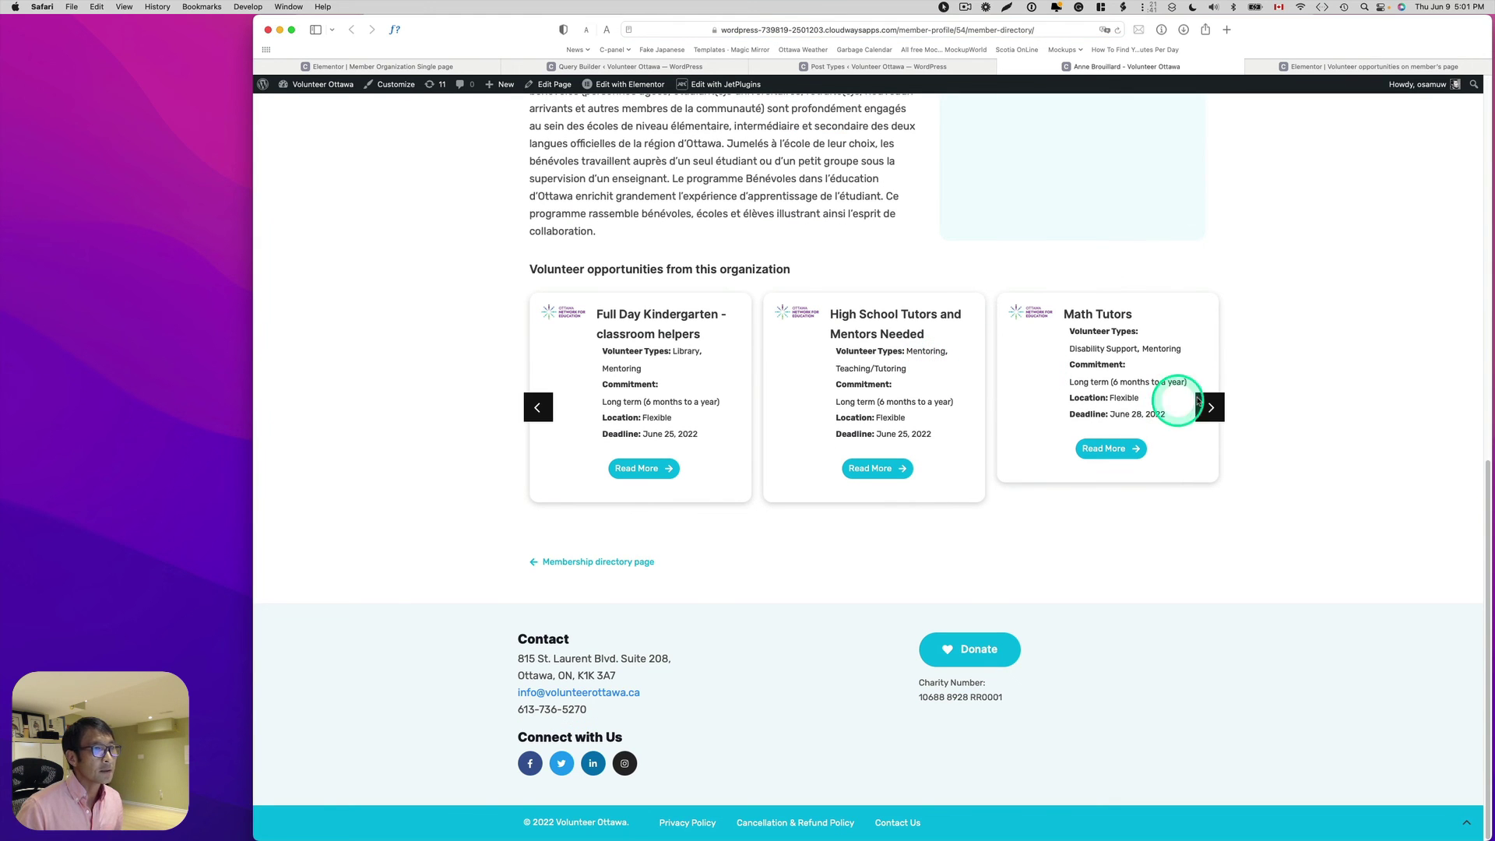
left_click(1209, 407)
left_click(1211, 409)
left_click(1210, 409)
left_click(1211, 409)
left_click(1211, 409)
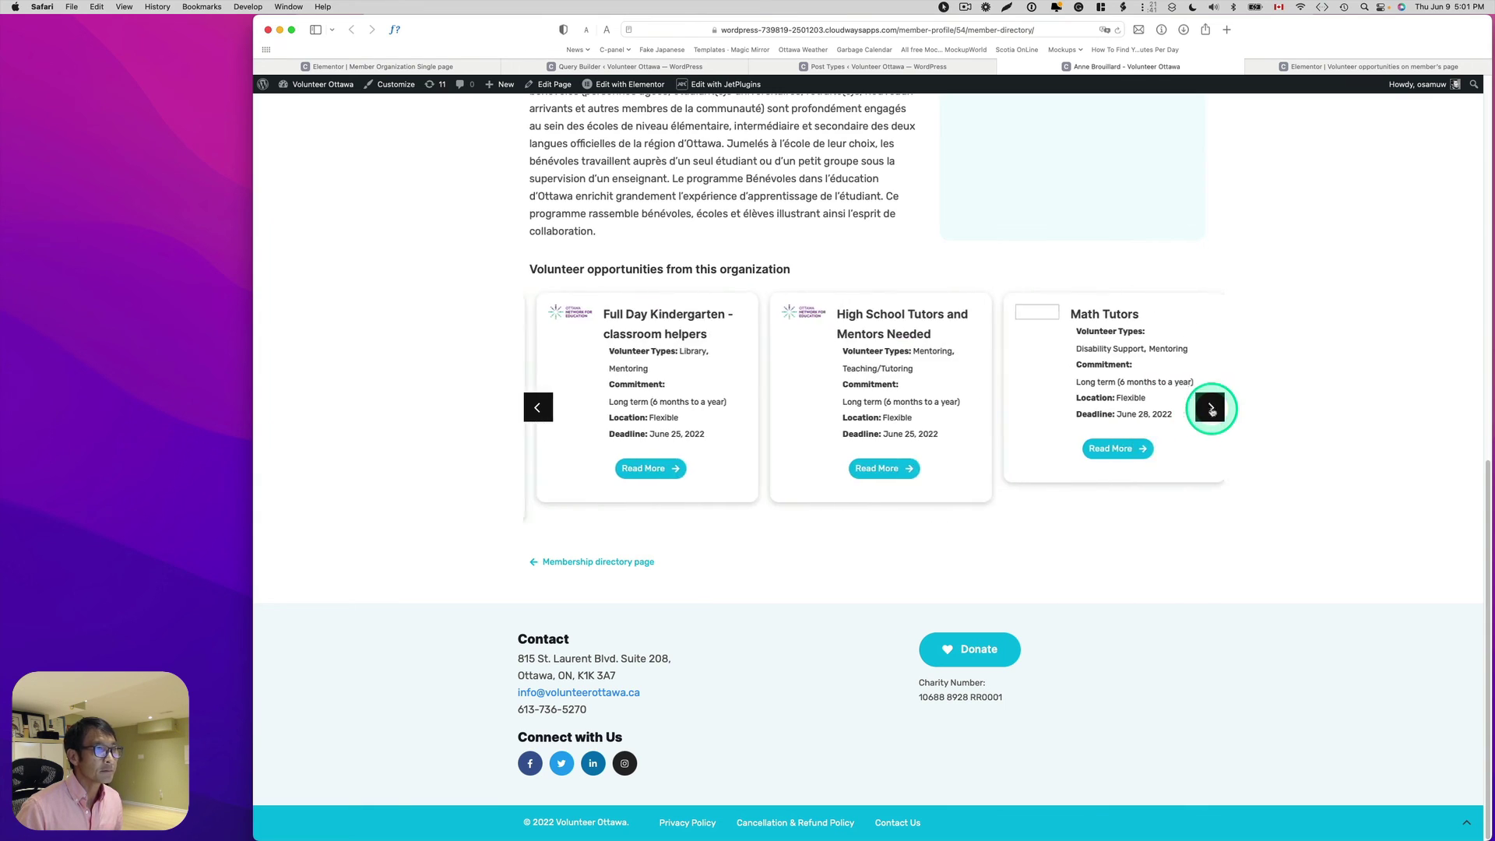
- Open LiveWorkPlay's profile from the Member Directory to view its empty opportunities message
scroll(1211, 409, "up", 10)
left_click(732, 165)
left_click(761, 246)
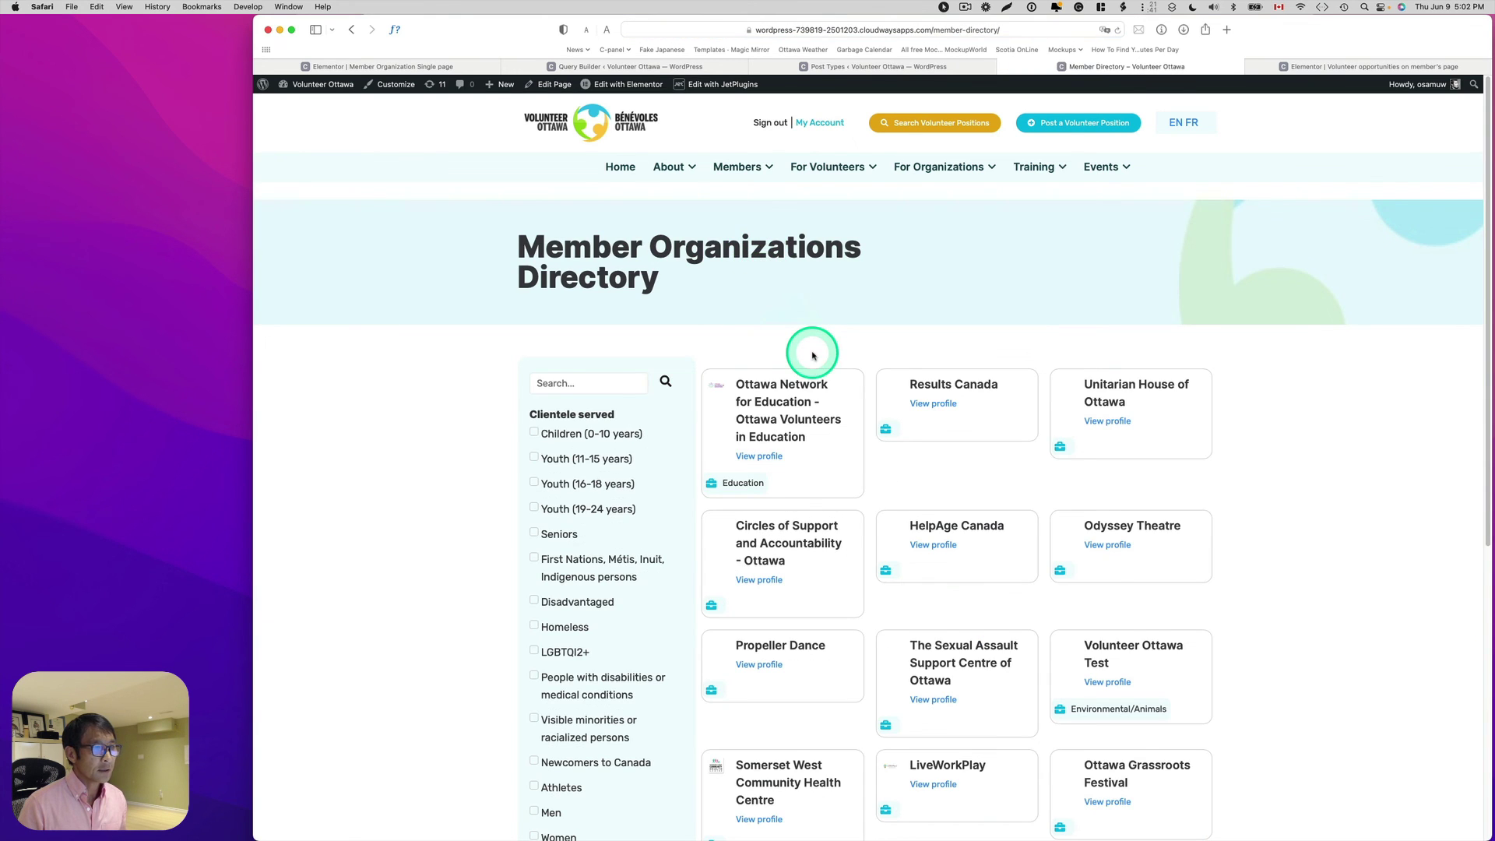
scroll(809, 352, "down", 3)
left_click(931, 674)
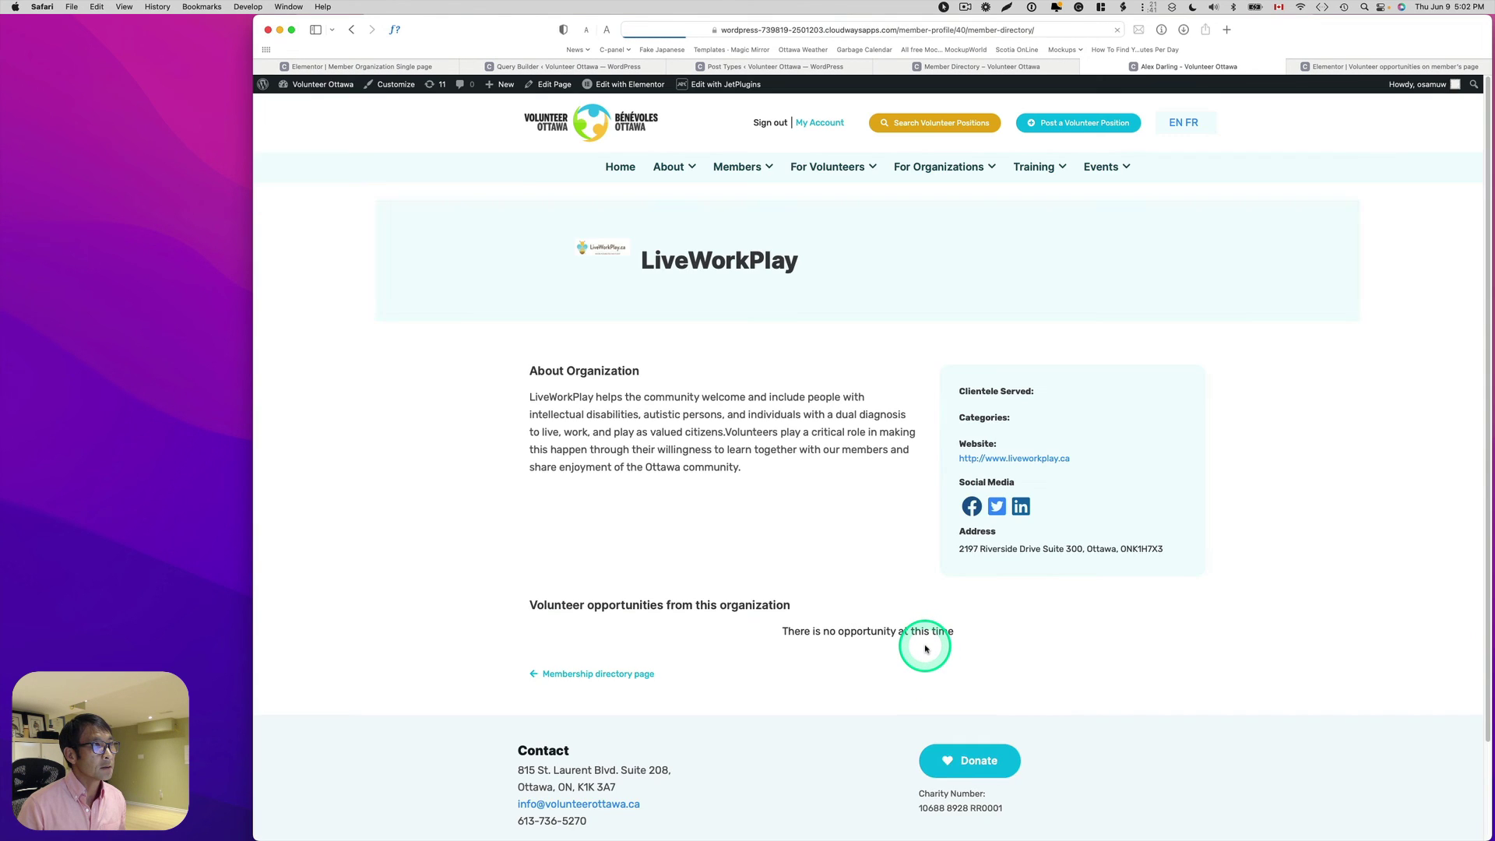
scroll(1030, 615, "down", 2)
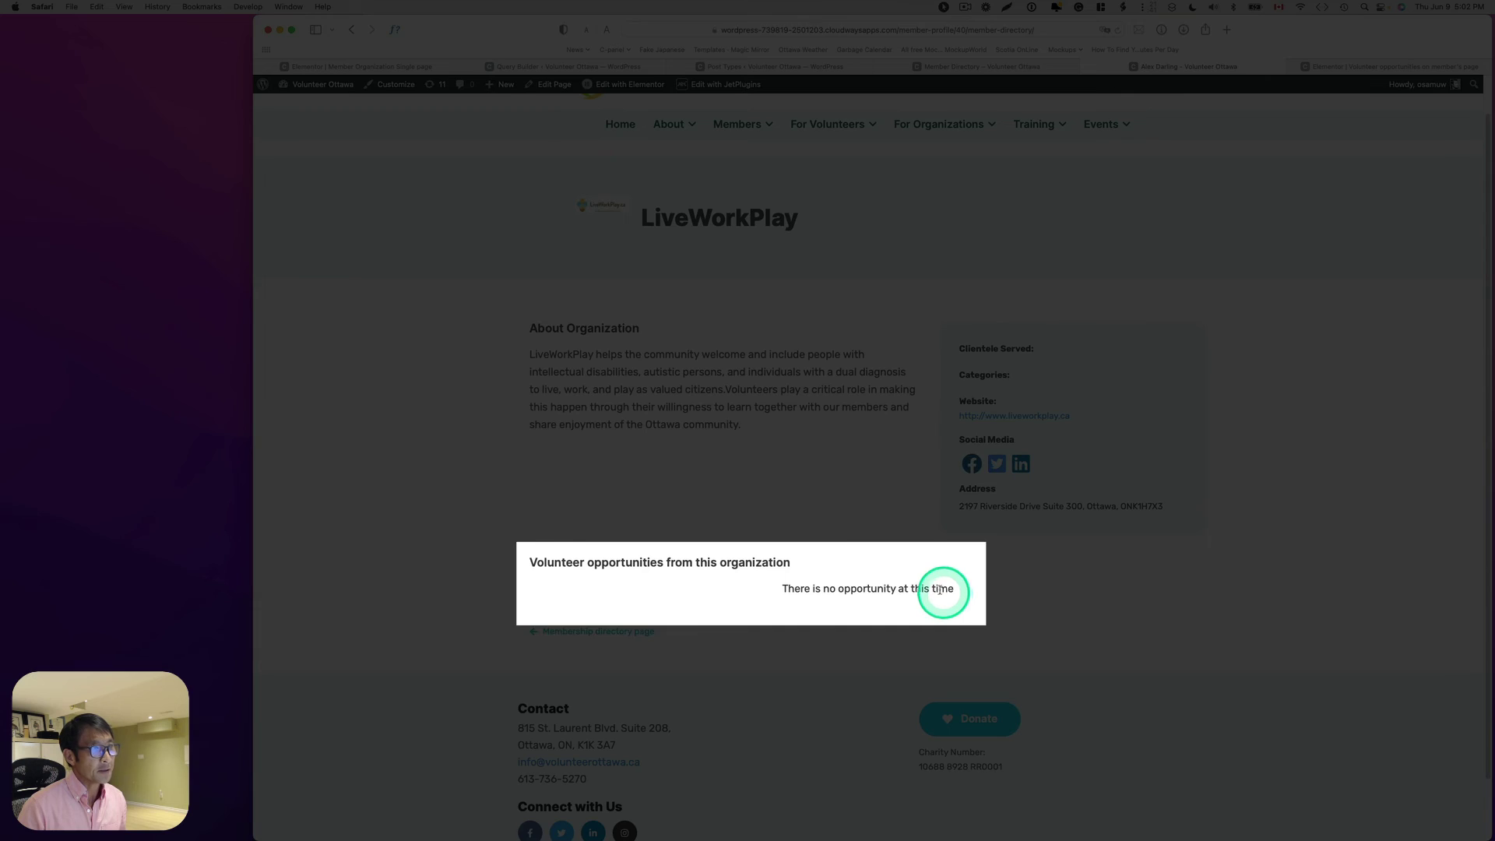
- Switch to the Crocoblock JetEngine Custom Query Builder product page
key("super+grave")
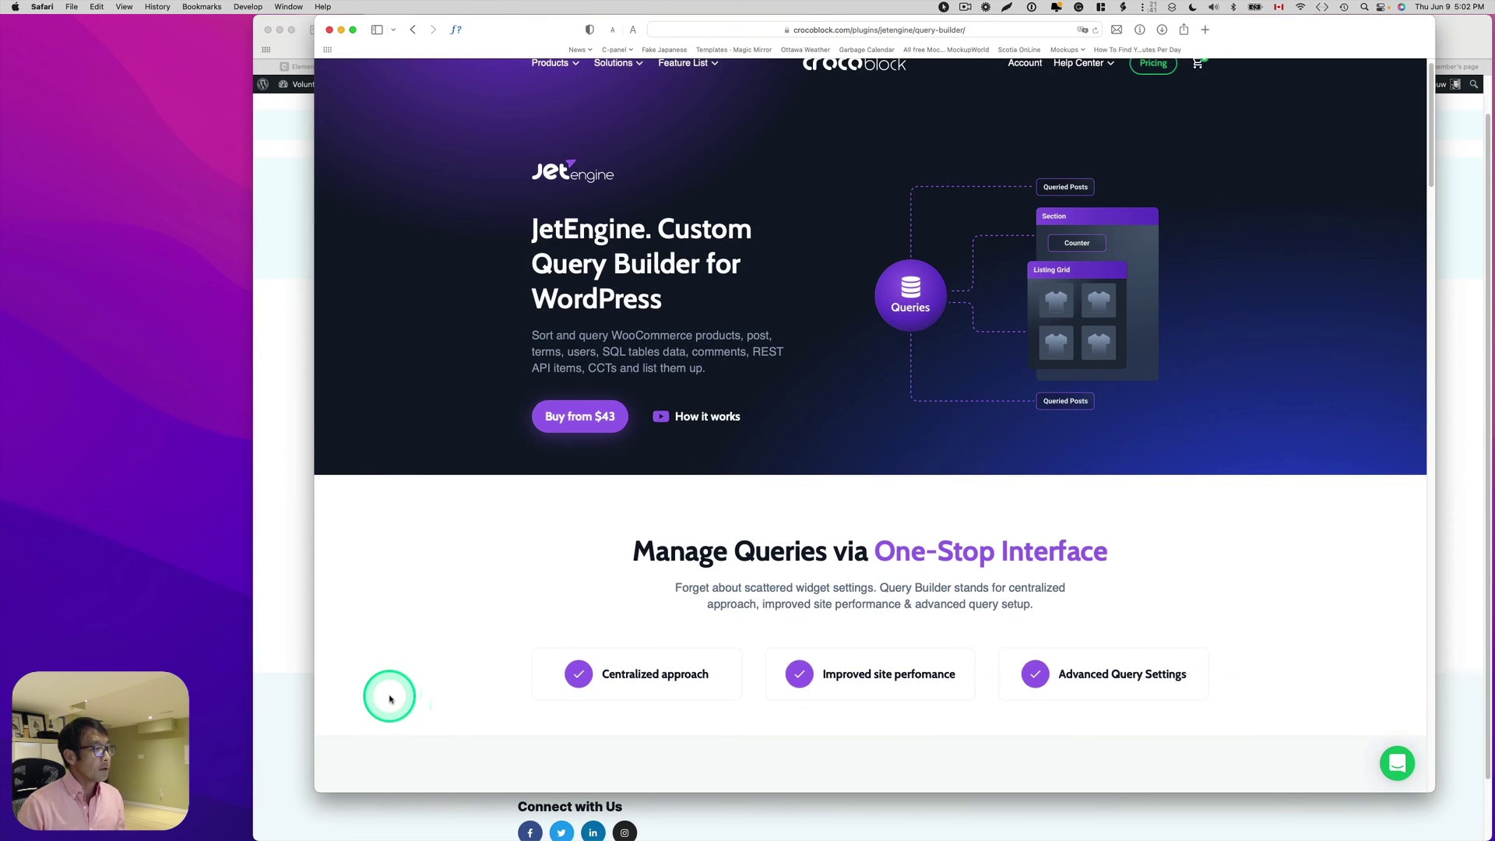
scroll(390, 699, "up", 1)
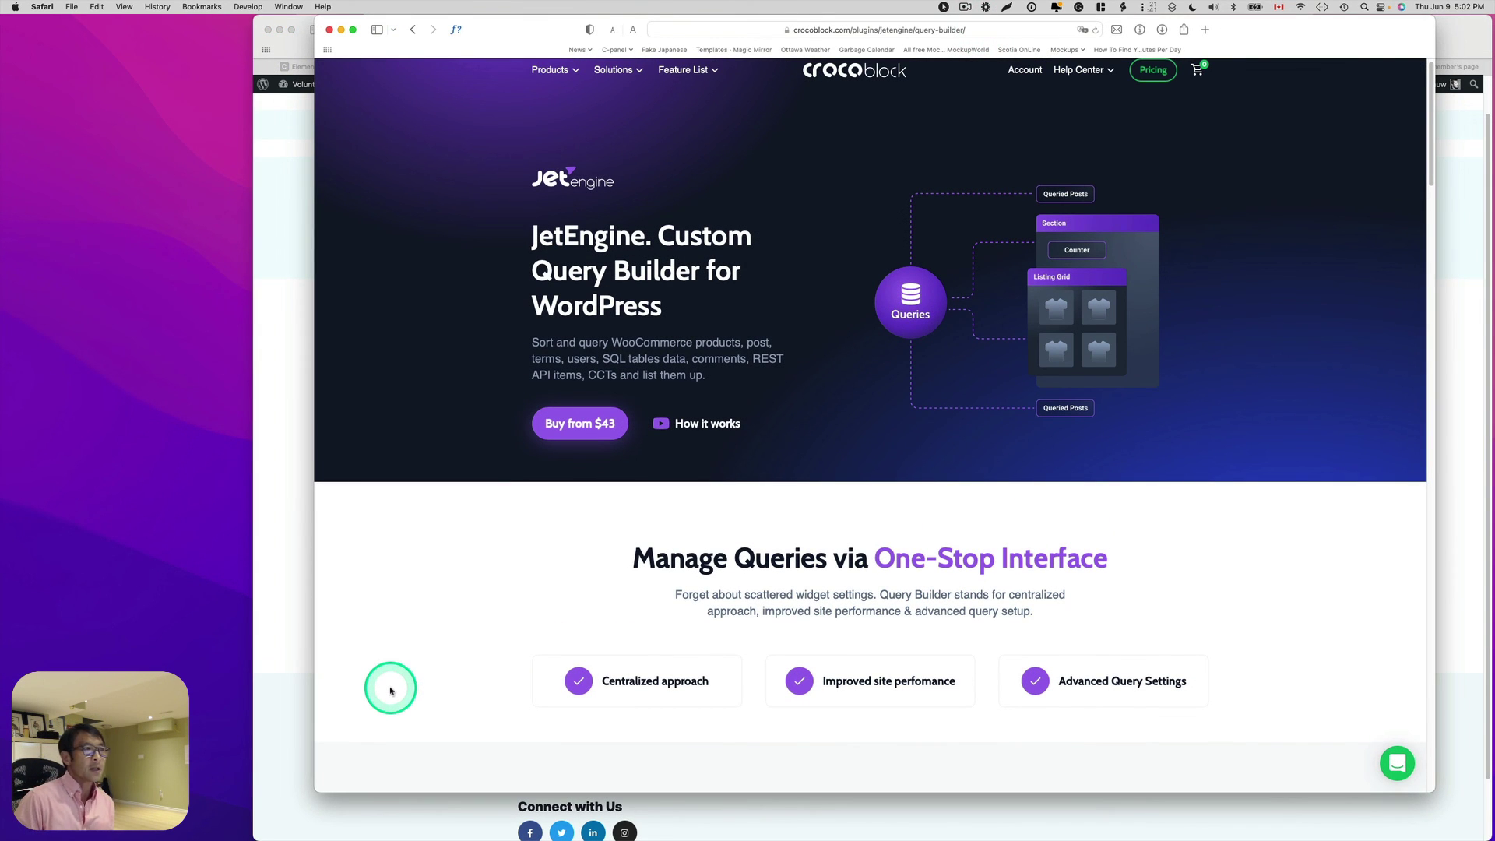